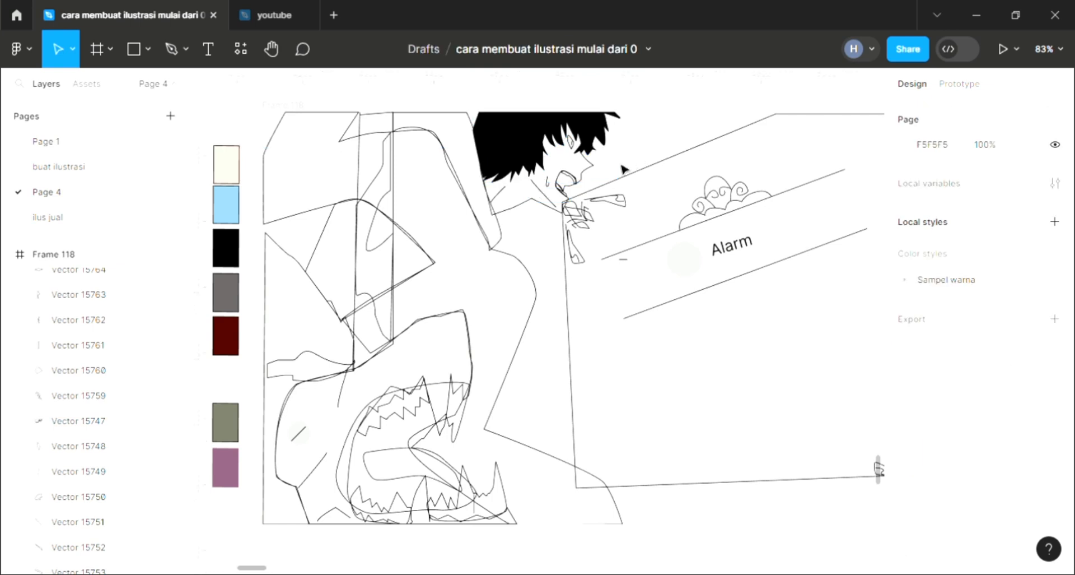
Add a fill to the character's eye shape and set it to white (FFFFFF), sampled from the blank canvas area
{"action": "left_click", "coordinate": [578, 156]}
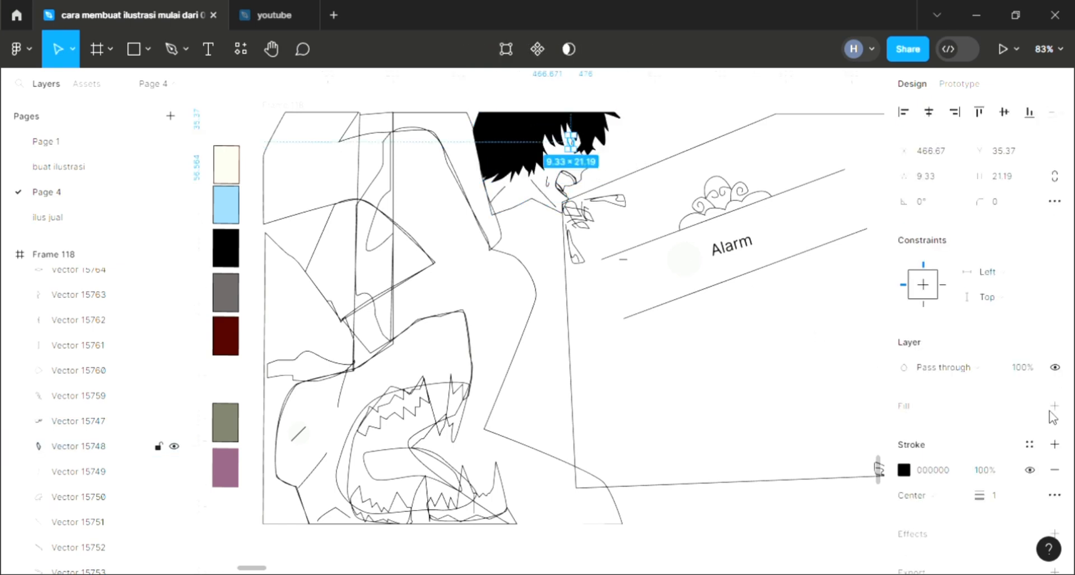
{"action": "left_click", "coordinate": [1054, 405]}
{"action": "key", "text": "i"}
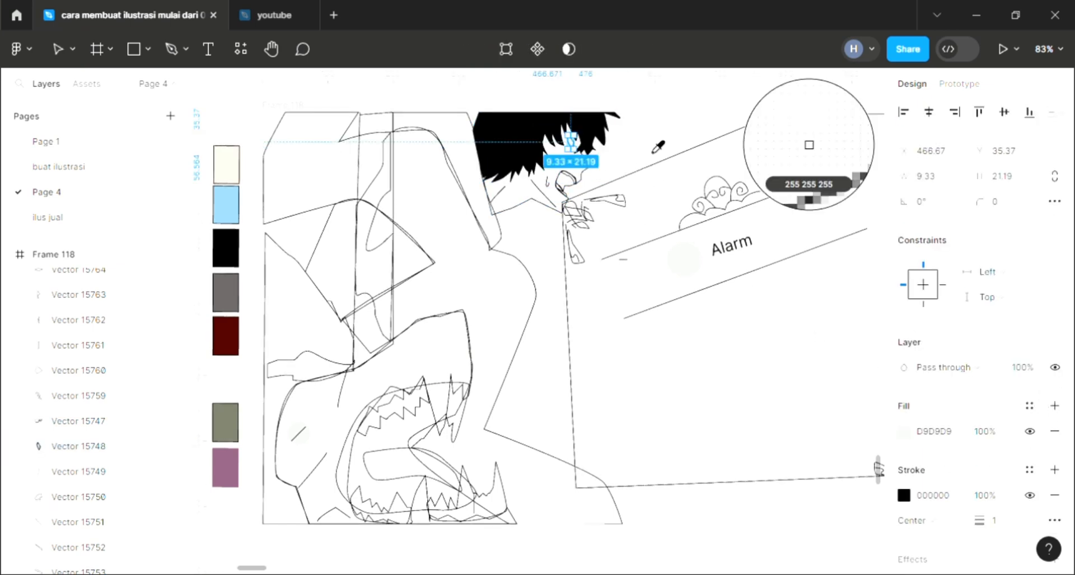
{"action": "left_click", "coordinate": [655, 144]}
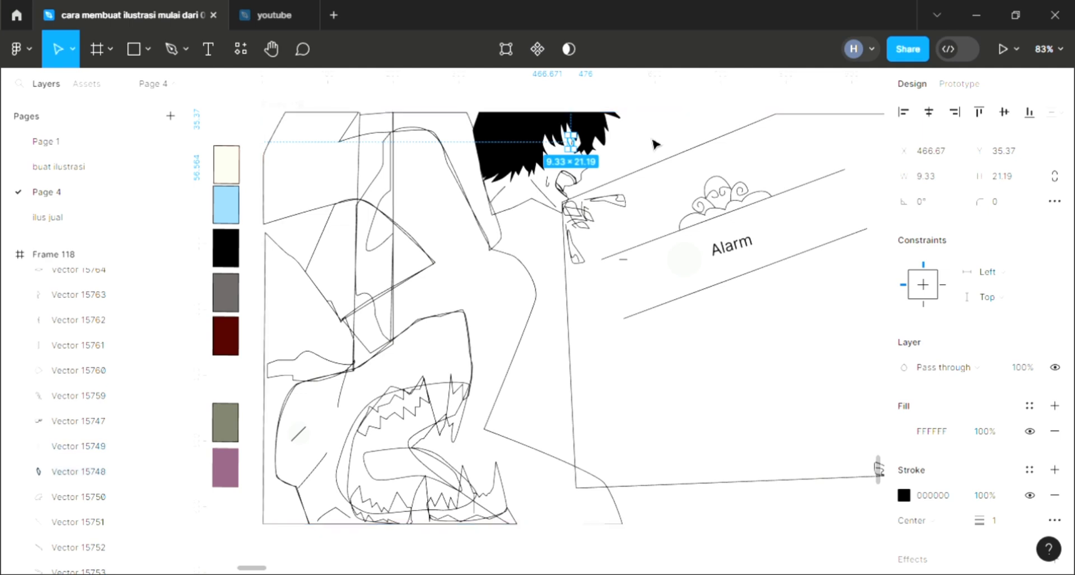
{"action": "scroll", "coordinate": [654, 145], "scroll_direction": "up", "scroll_amount": 1, "text": "ctrl"}
{"action": "scroll", "coordinate": [656, 148], "scroll_direction": "up", "scroll_amount": 1, "text": "ctrl"}
{"action": "key", "text": "Escape"}
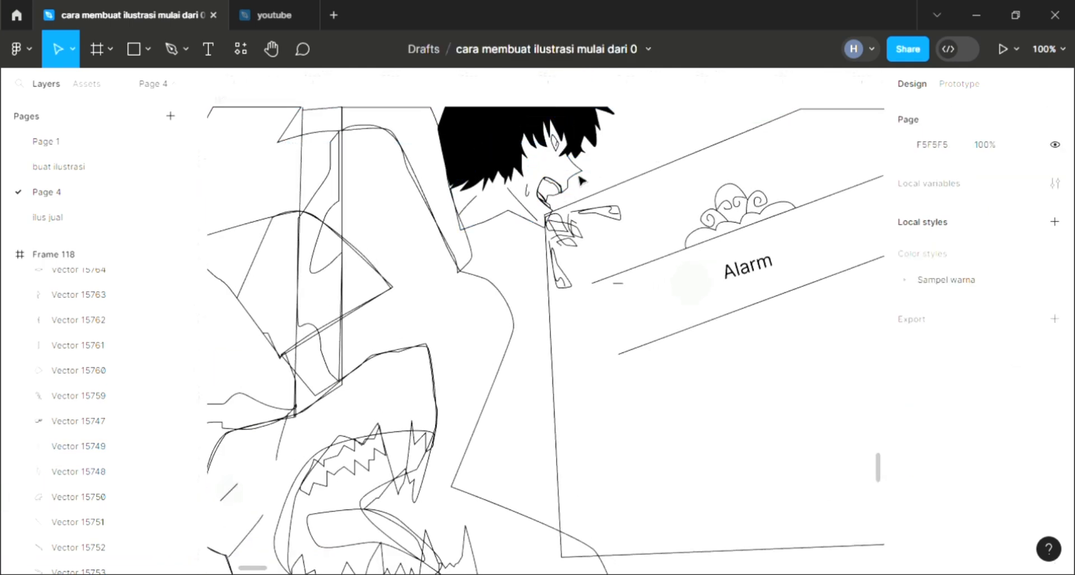
Fill the upper teeth shape in the character's open mouth with white (FFFFFF), sampled from the artwork background
{"action": "scroll", "coordinate": [563, 190], "scroll_direction": "up", "scroll_amount": 2, "text": "ctrl"}
{"action": "left_click", "coordinate": [560, 189]}
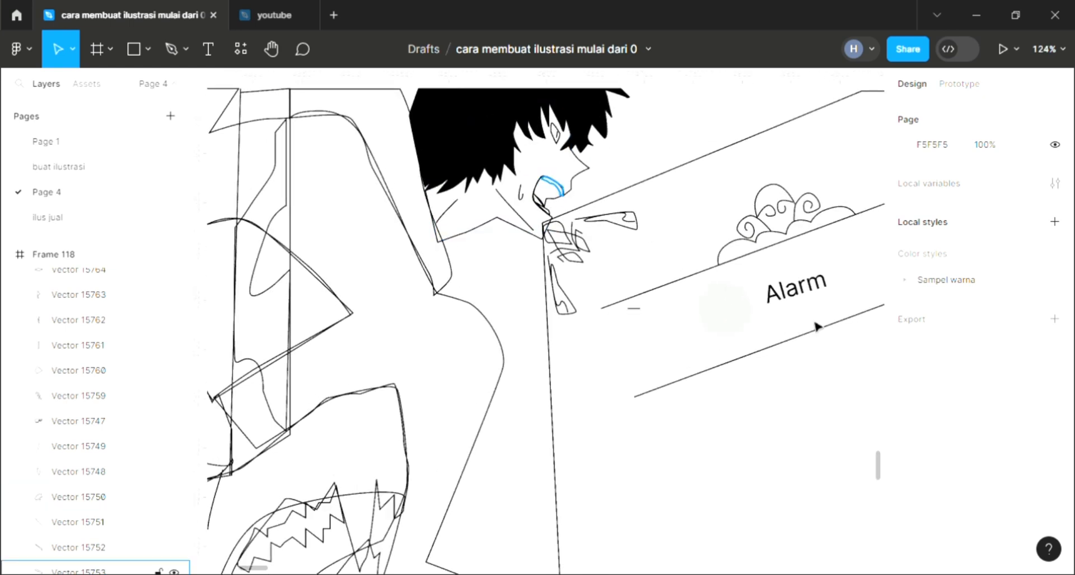
{"action": "left_click", "coordinate": [1055, 406]}
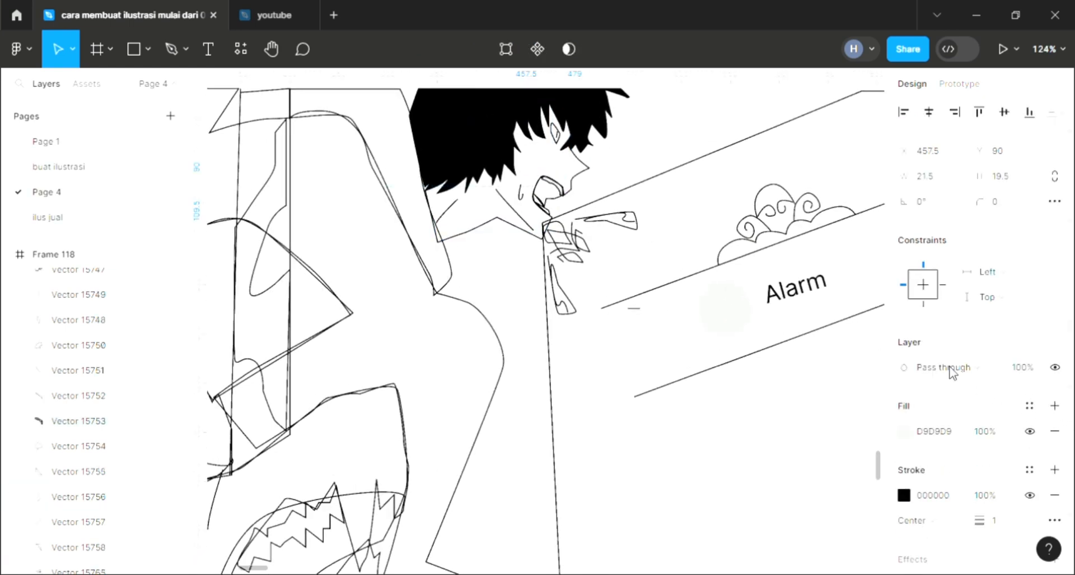
{"action": "key", "text": "i"}
{"action": "left_click", "coordinate": [784, 181]}
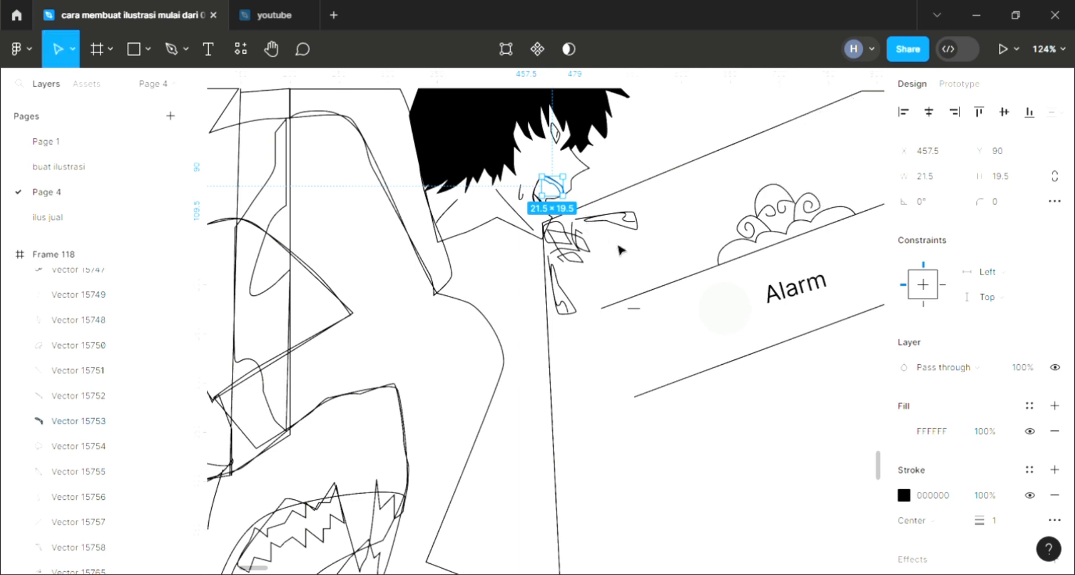
{"action": "key", "text": "Escape"}
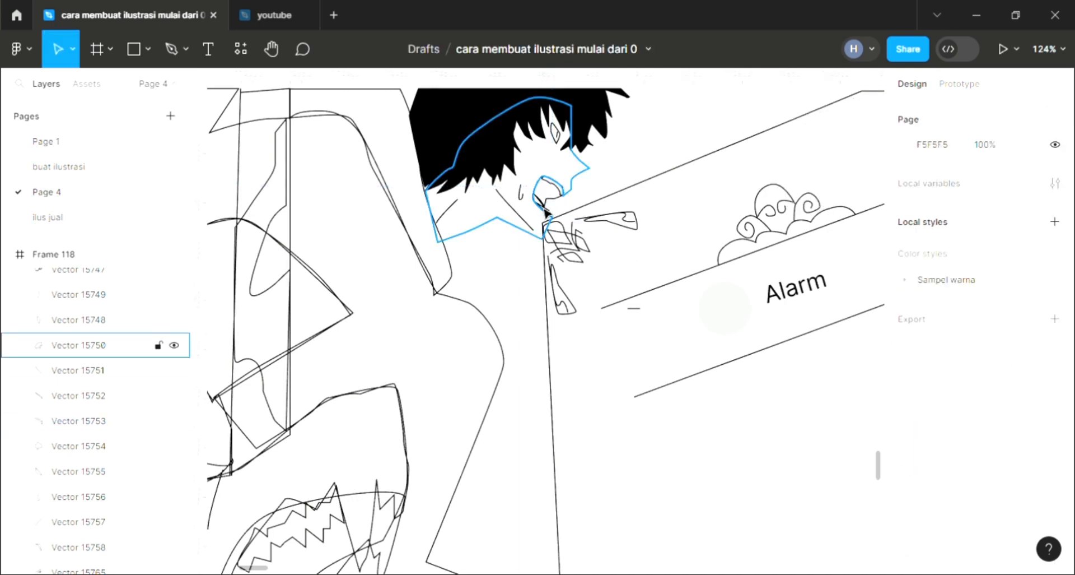
Fill the narrow lower shape along the character's jaw, just below the mouth, with white sampled from the background
{"action": "scroll", "coordinate": [552, 214], "scroll_direction": "up", "scroll_amount": 5}
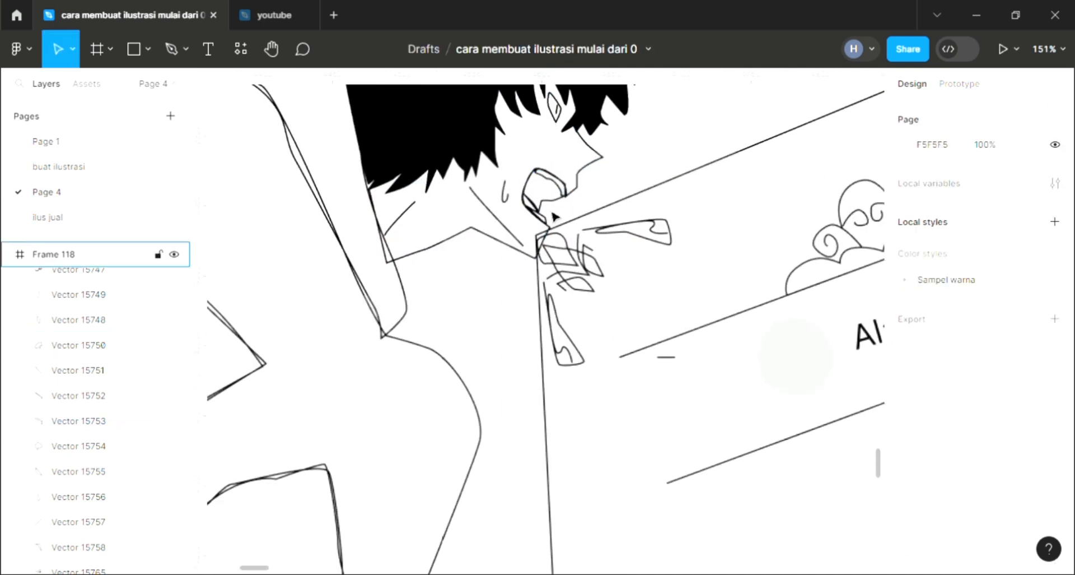
{"action": "scroll", "coordinate": [551, 214], "scroll_direction": "up", "scroll_amount": 3}
{"action": "left_click", "coordinate": [539, 215]}
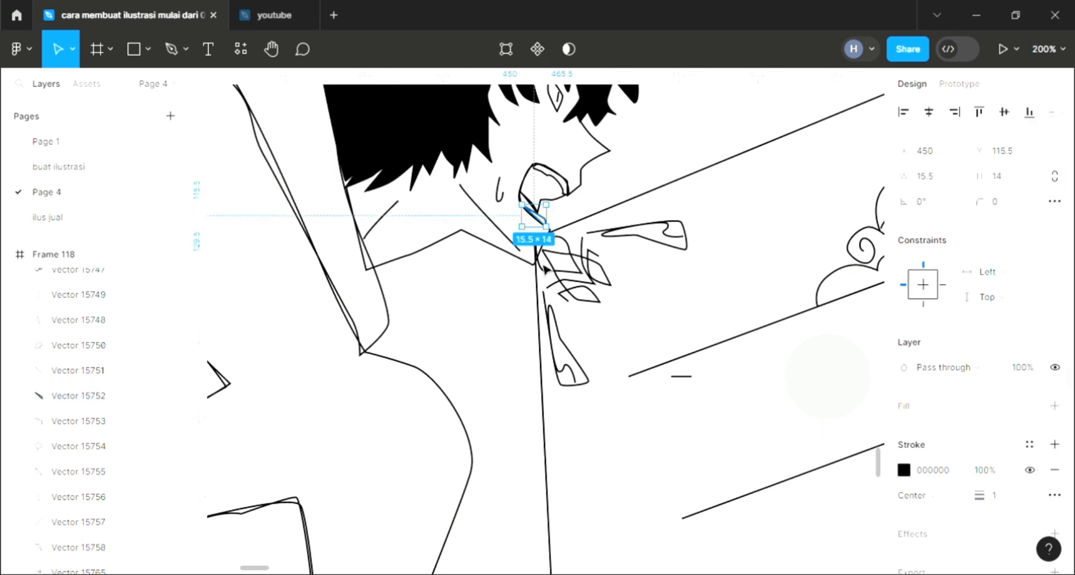
{"action": "scroll", "coordinate": [790, 343], "scroll_direction": "up", "scroll_amount": 4}
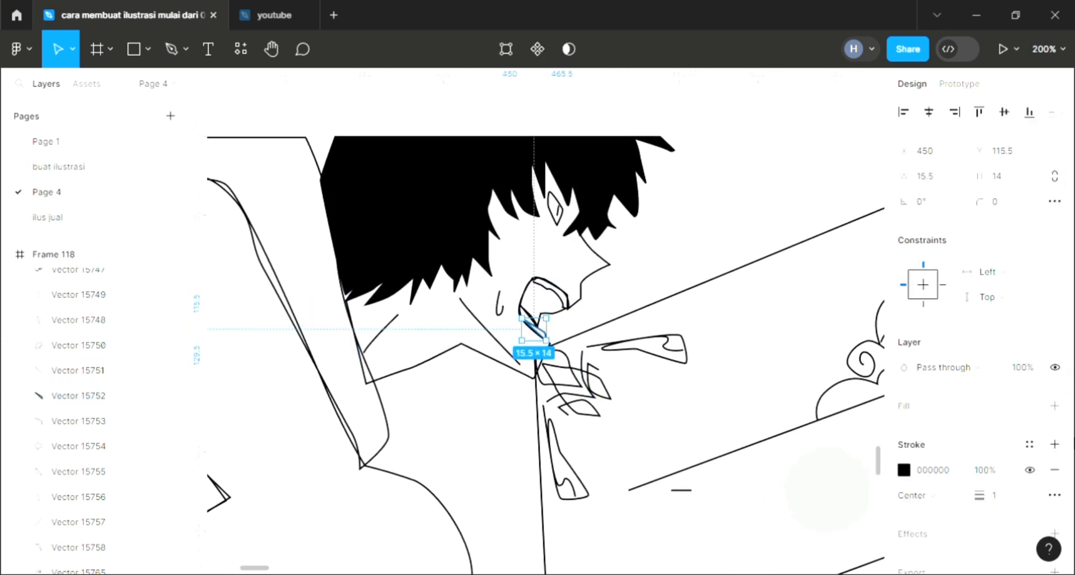
{"action": "left_click", "coordinate": [1057, 410]}
{"action": "key", "text": "i"}
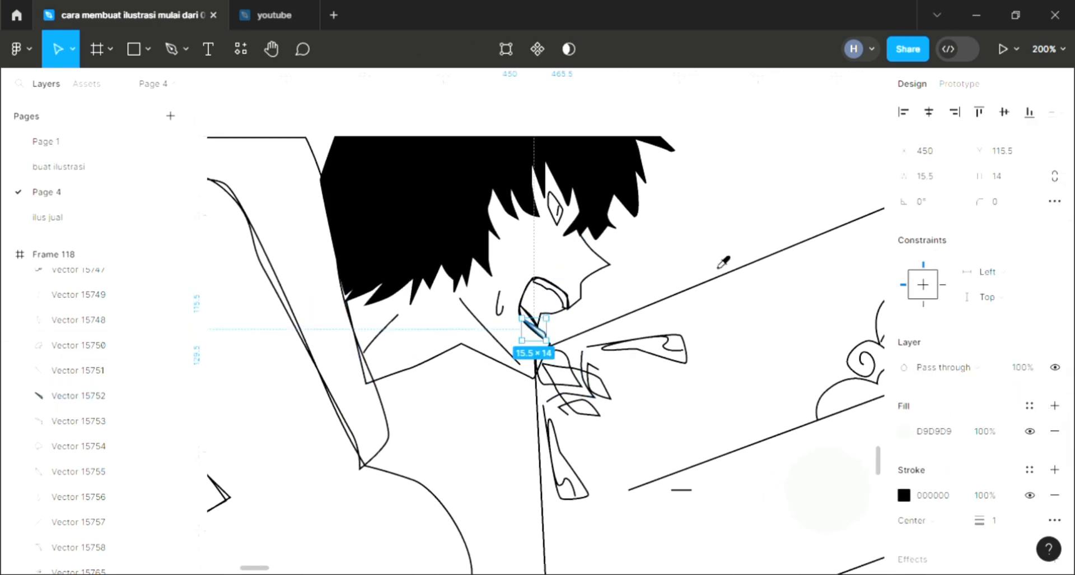
{"action": "left_click", "coordinate": [712, 258]}
{"action": "left_click", "coordinate": [607, 313]}
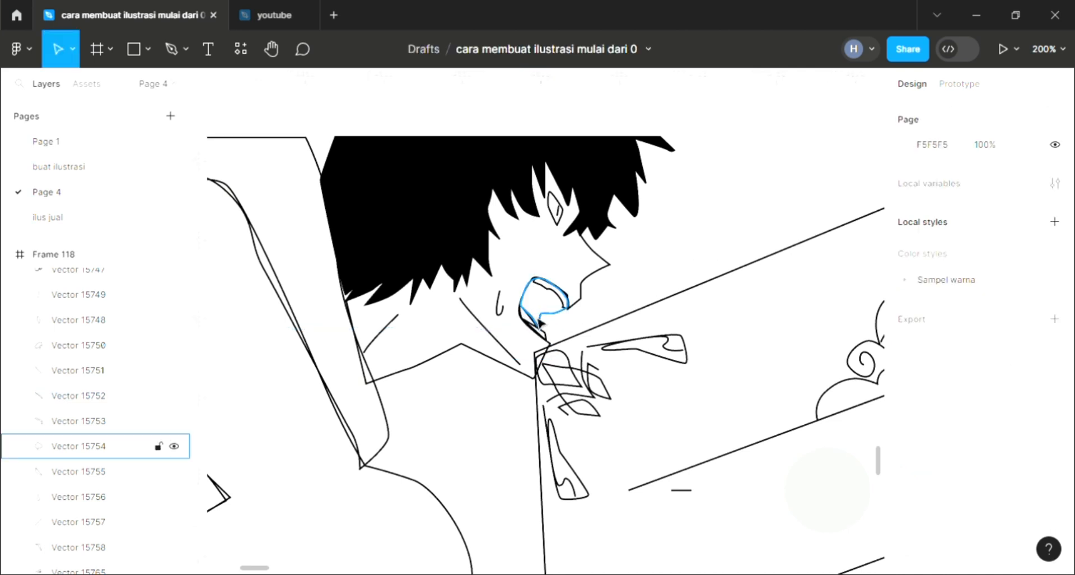
Fill the mouth's interior shape with black (000000), sampled from the character's hair
{"action": "left_click", "coordinate": [558, 326]}
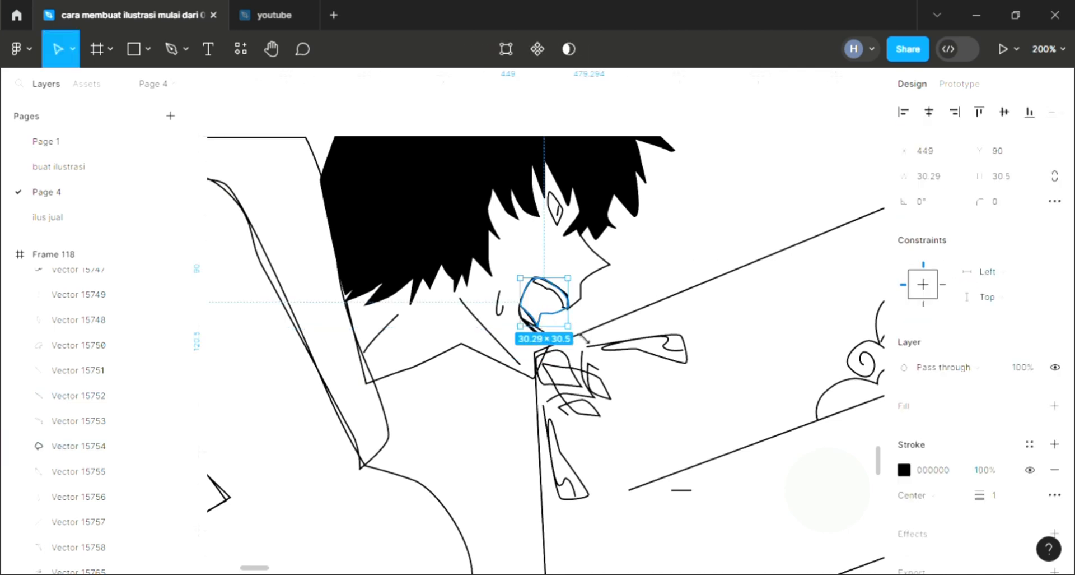
{"action": "left_click", "coordinate": [1056, 406]}
{"action": "key", "text": "i"}
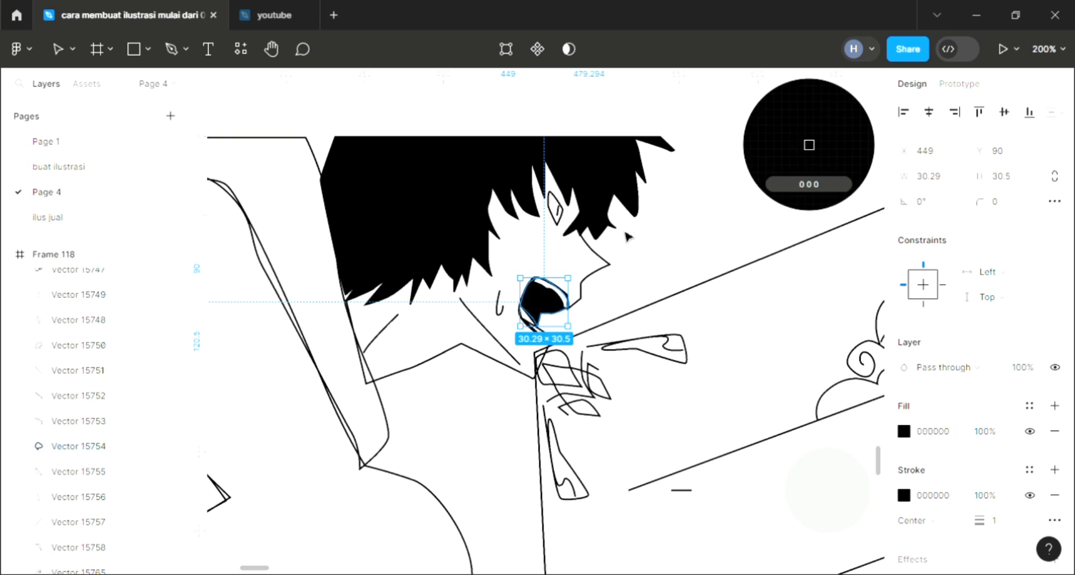
{"action": "left_click", "coordinate": [614, 272]}
{"action": "left_click", "coordinate": [614, 272]}
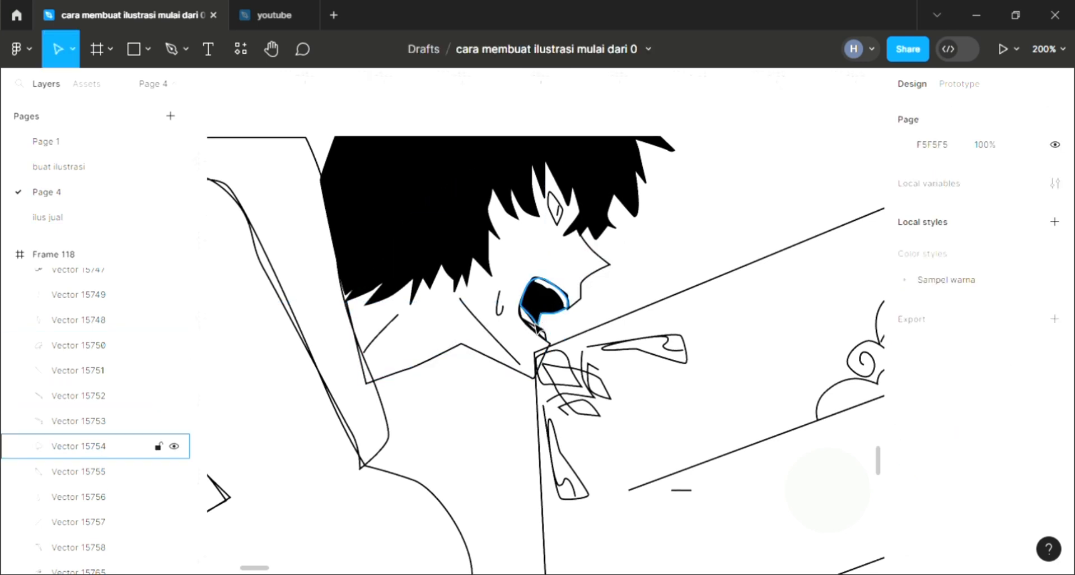
Fill the small tongue shape inside the mouth with dark red (4D0402), sampled from the palette swatch beside the artwork
{"action": "scroll", "coordinate": [536, 330], "scroll_direction": "up", "scroll_amount": 5}
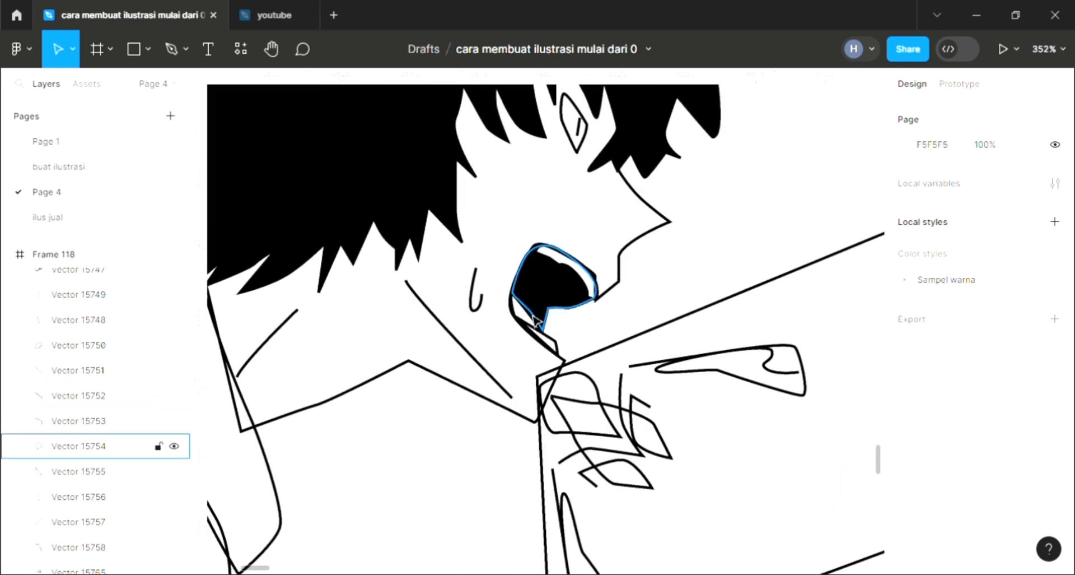
{"action": "scroll", "coordinate": [535, 321], "scroll_direction": "up", "scroll_amount": 2}
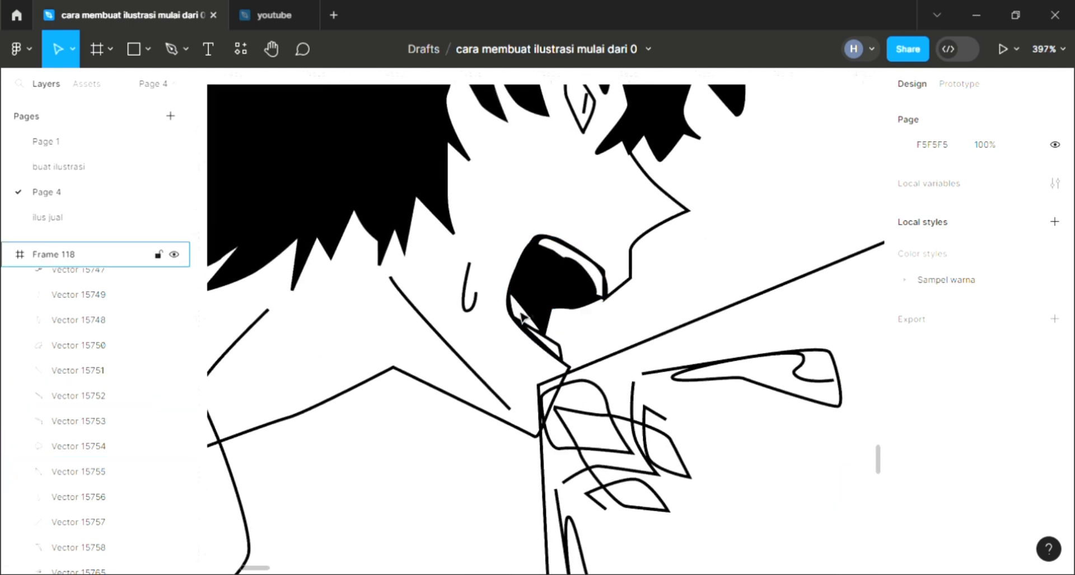
{"action": "left_click", "coordinate": [526, 316]}
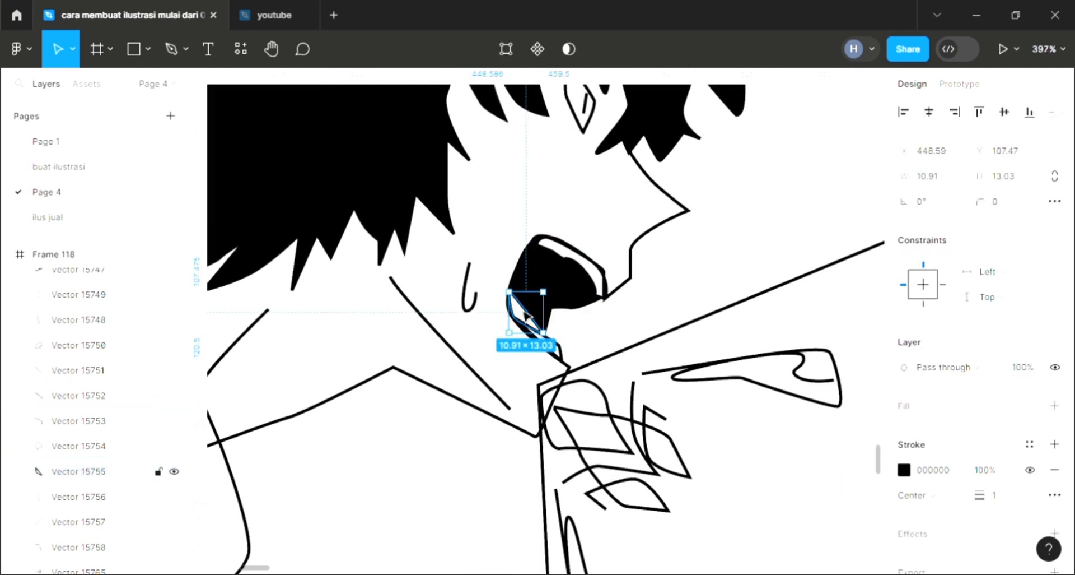
{"action": "scroll", "coordinate": [527, 317], "scroll_direction": "down", "scroll_amount": 3}
{"action": "scroll", "coordinate": [526, 316], "scroll_direction": "down", "scroll_amount": 5}
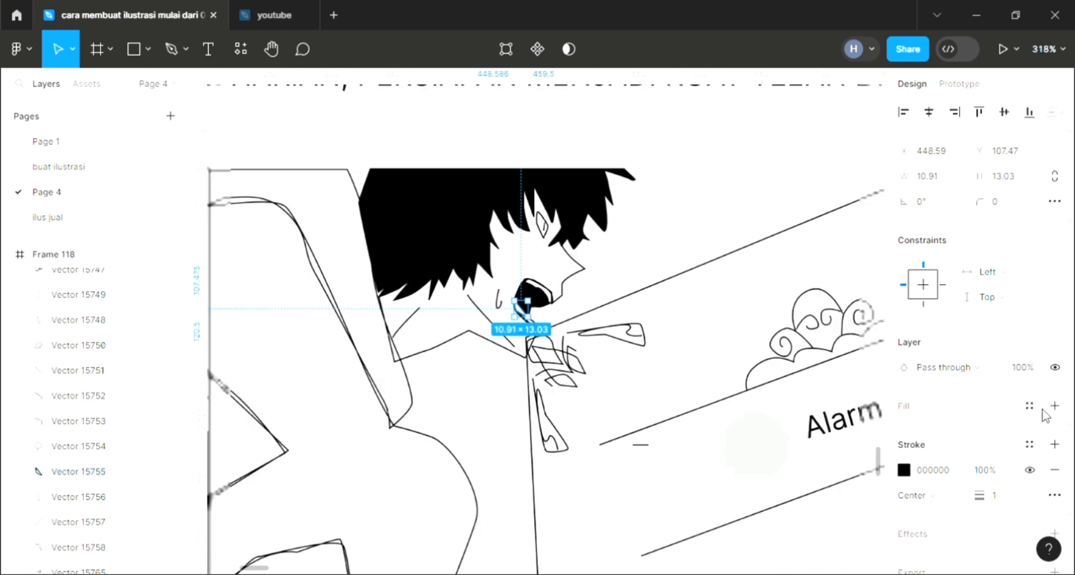
{"action": "left_click", "coordinate": [1055, 405]}
{"action": "scroll", "coordinate": [708, 384], "scroll_direction": "down", "scroll_amount": 4}
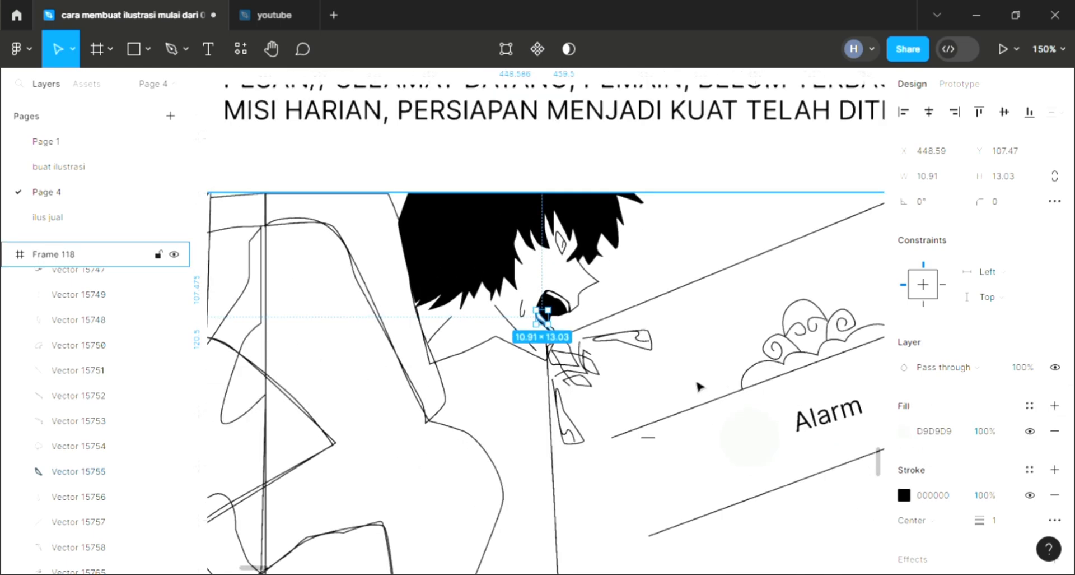
{"action": "scroll", "coordinate": [642, 387], "scroll_direction": "left", "scroll_amount": 2}
{"action": "scroll", "coordinate": [642, 386], "scroll_direction": "up", "scroll_amount": 2}
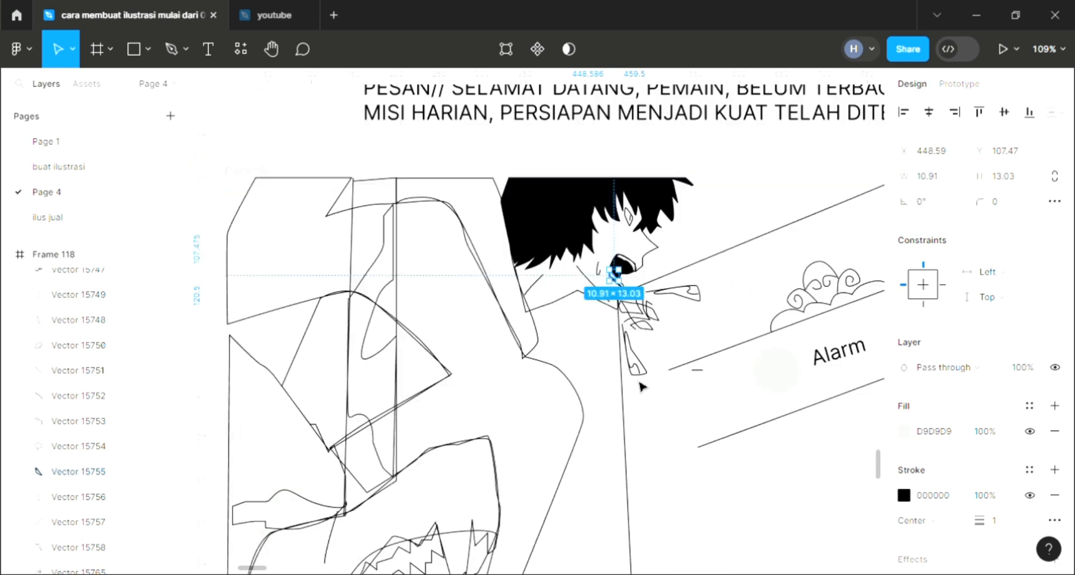
{"action": "scroll", "coordinate": [642, 387], "scroll_direction": "down", "scroll_amount": 1}
{"action": "scroll", "coordinate": [642, 387], "scroll_direction": "left", "scroll_amount": 3}
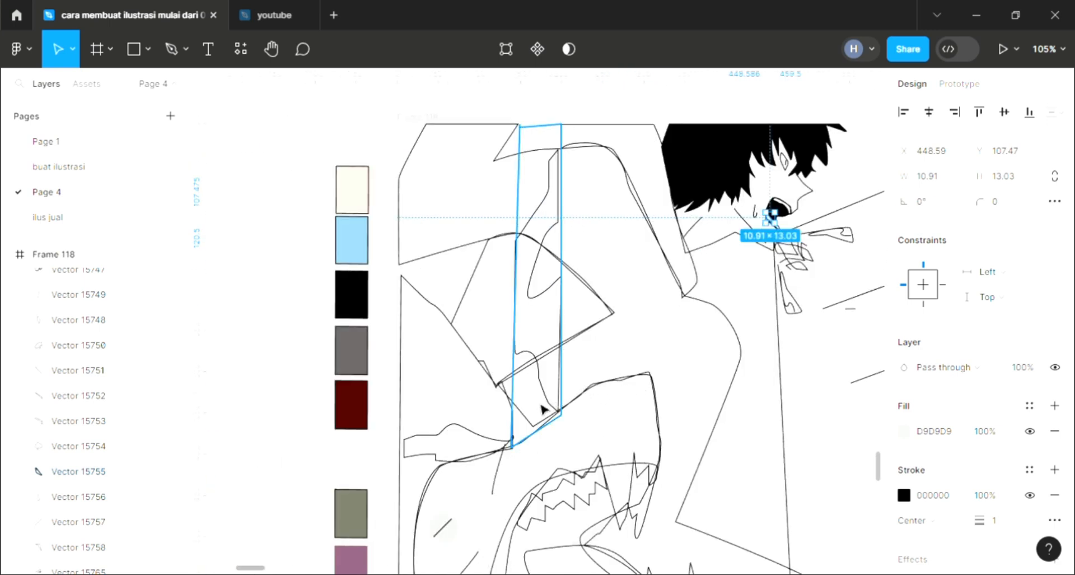
{"action": "key", "text": "i"}
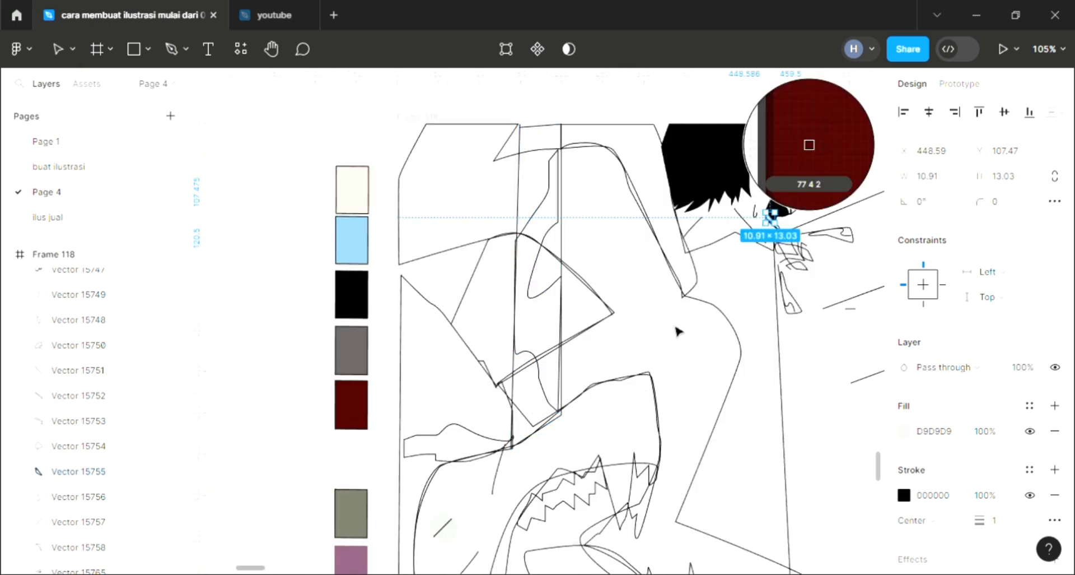
{"action": "left_click", "coordinate": [356, 422]}
{"action": "key", "text": "Escape"}
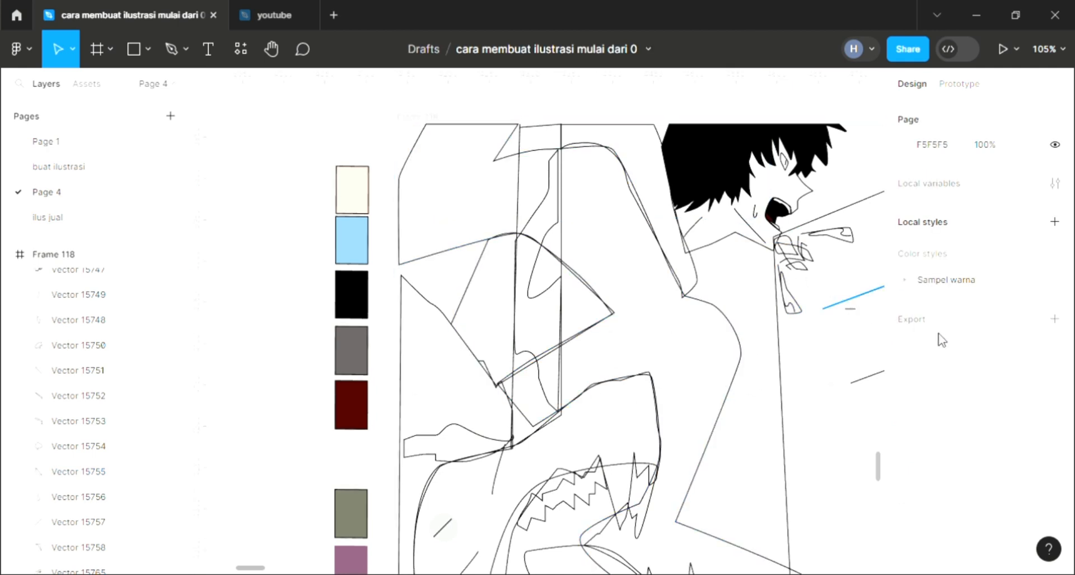
Change the tongue shape's fill to the lighter red F95955
{"action": "key", "text": "ctrl+z"}
{"action": "left_click", "coordinate": [904, 431]}
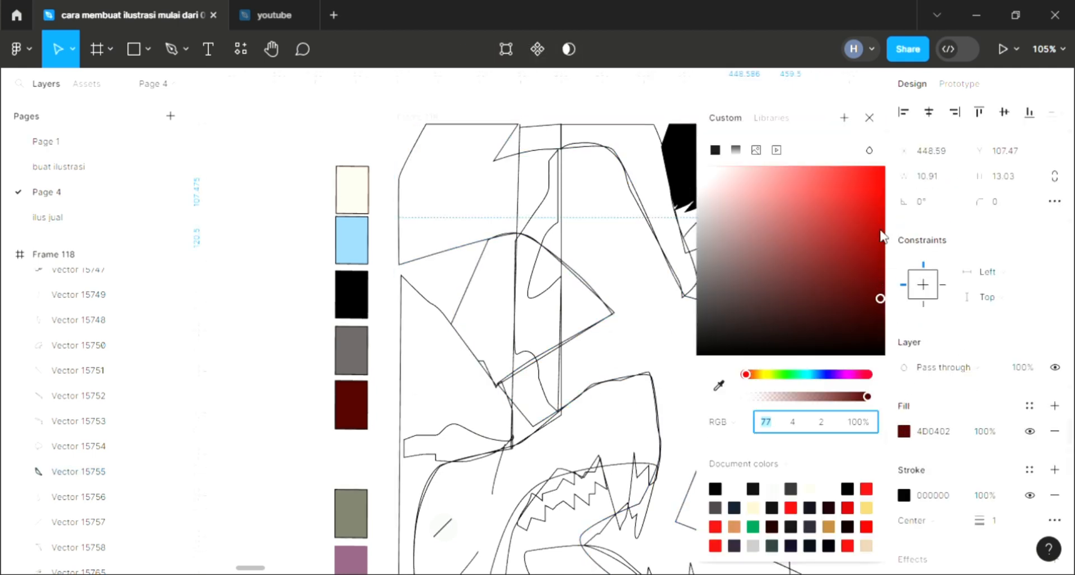
{"action": "key", "text": "ctrl+z"}
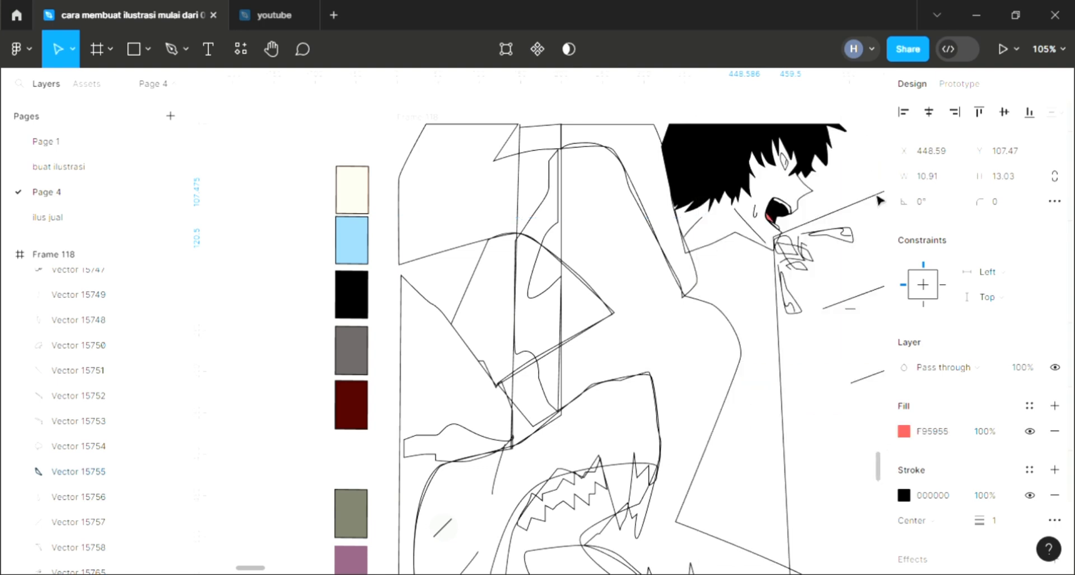
{"action": "left_click", "coordinate": [869, 117]}
{"action": "left_click", "coordinate": [807, 371]}
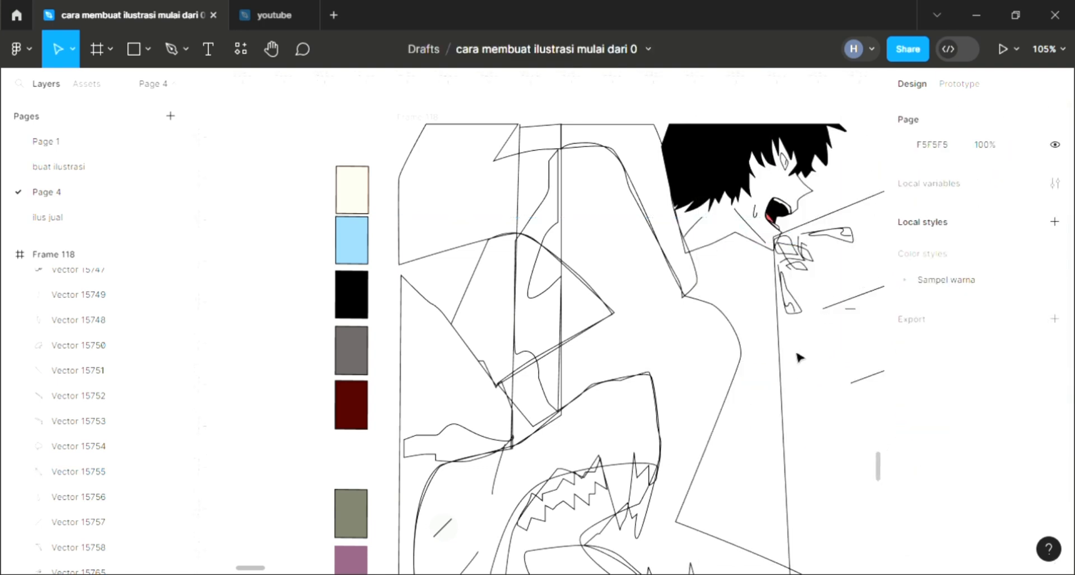
Fill the face and neck shape with skin tone FFE2D3, sampled from the cream palette swatch, and send it to the back
{"action": "left_click", "coordinate": [807, 208]}
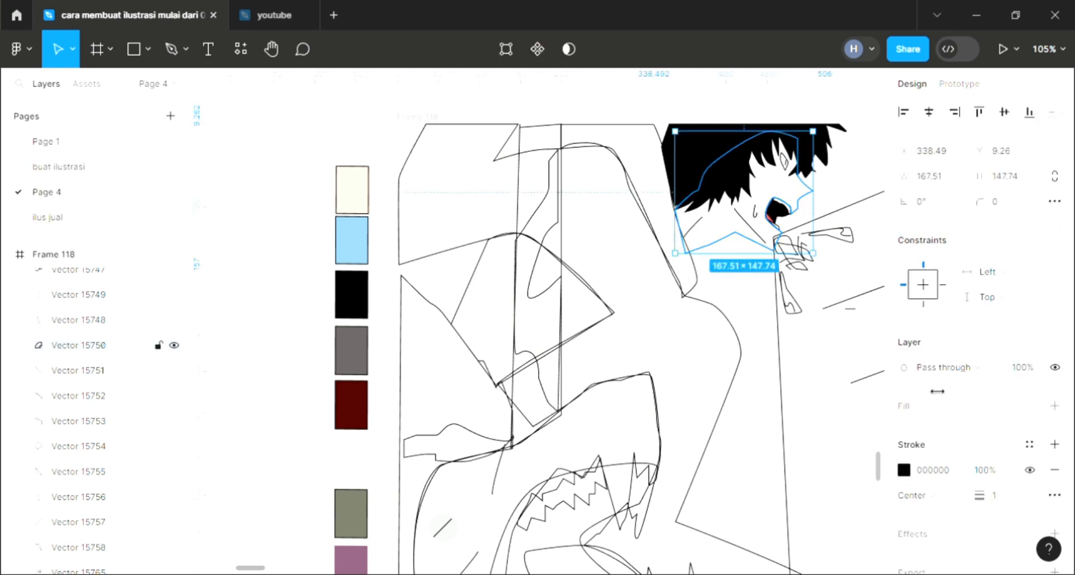
{"action": "left_click", "coordinate": [1055, 405]}
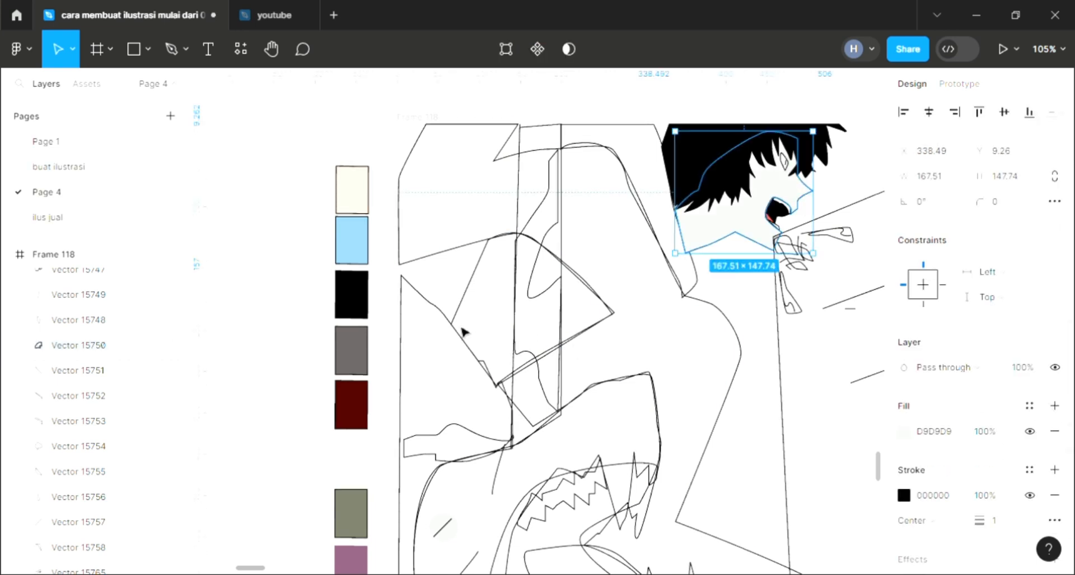
{"action": "key", "text": "i"}
{"action": "left_click", "coordinate": [353, 210]}
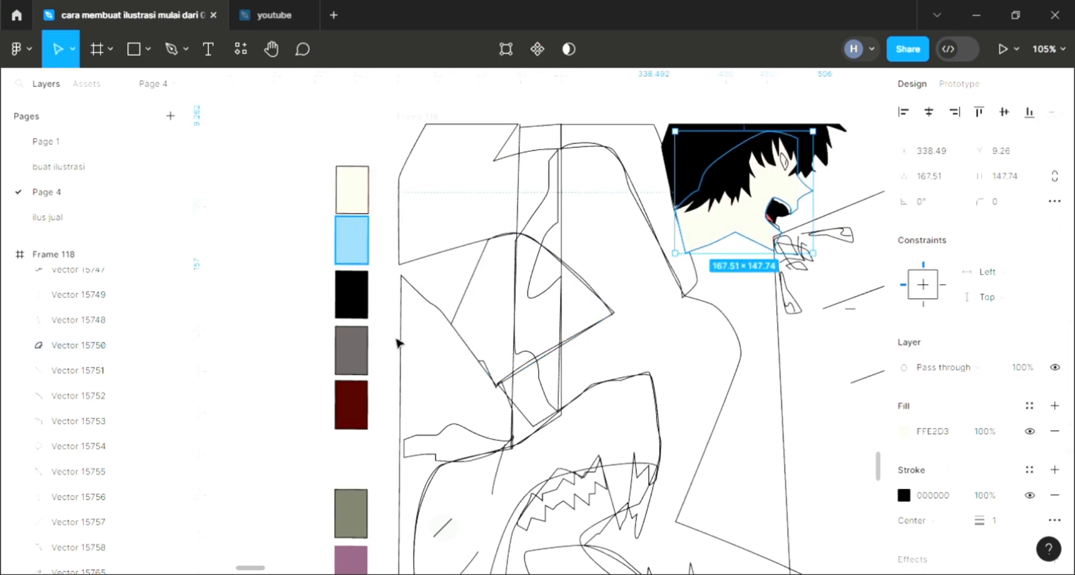
{"action": "key", "text": "bracketleft"}
{"action": "scroll", "coordinate": [432, 357], "scroll_direction": "right", "scroll_amount": 2}
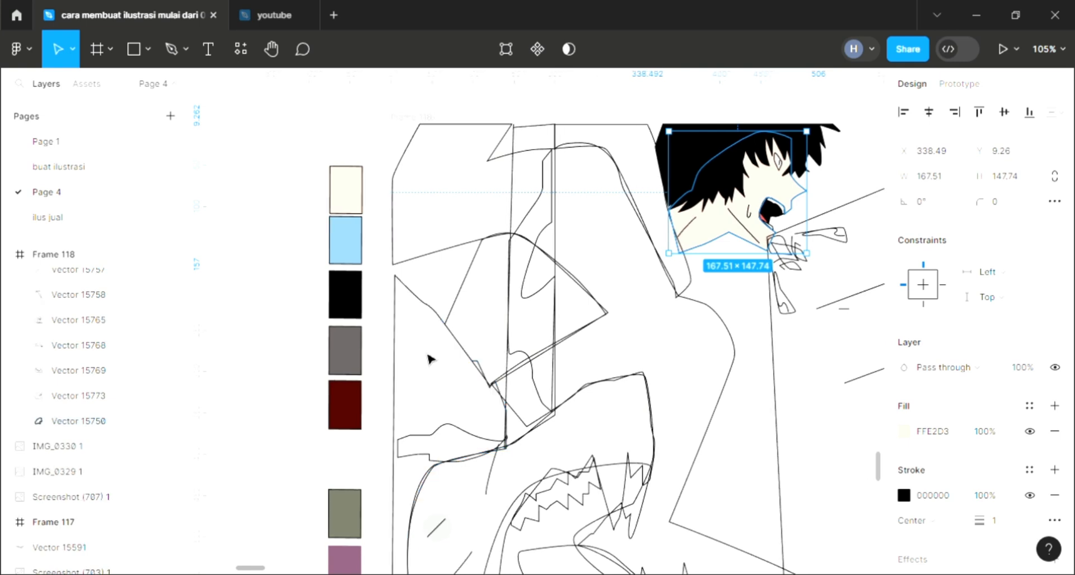
Adjust the face and neck shape's fill to the deeper skin tone FFD6C1
{"action": "left_click", "coordinate": [903, 432]}
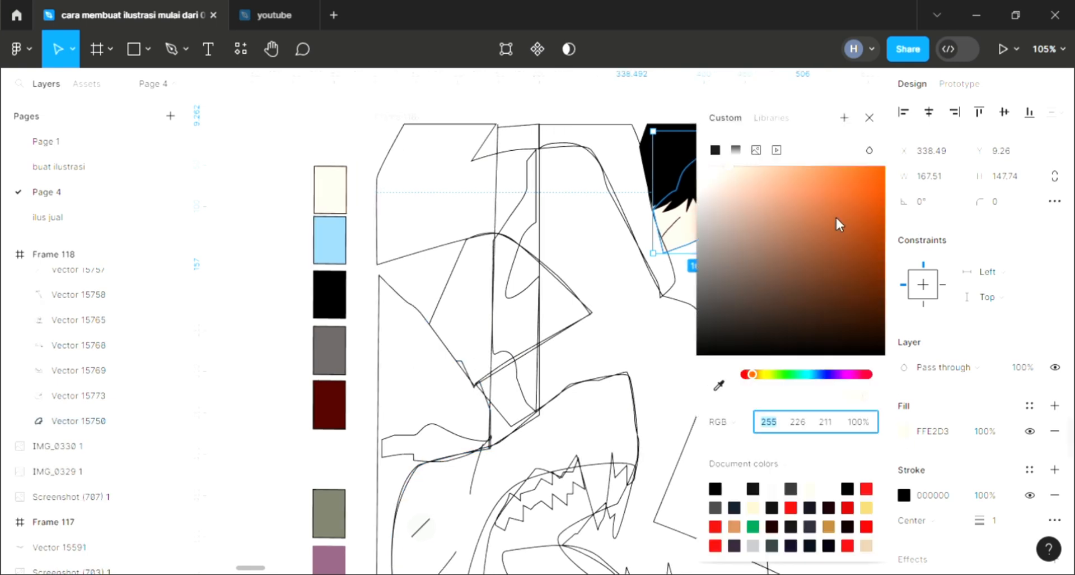
{"action": "left_click", "coordinate": [744, 167]}
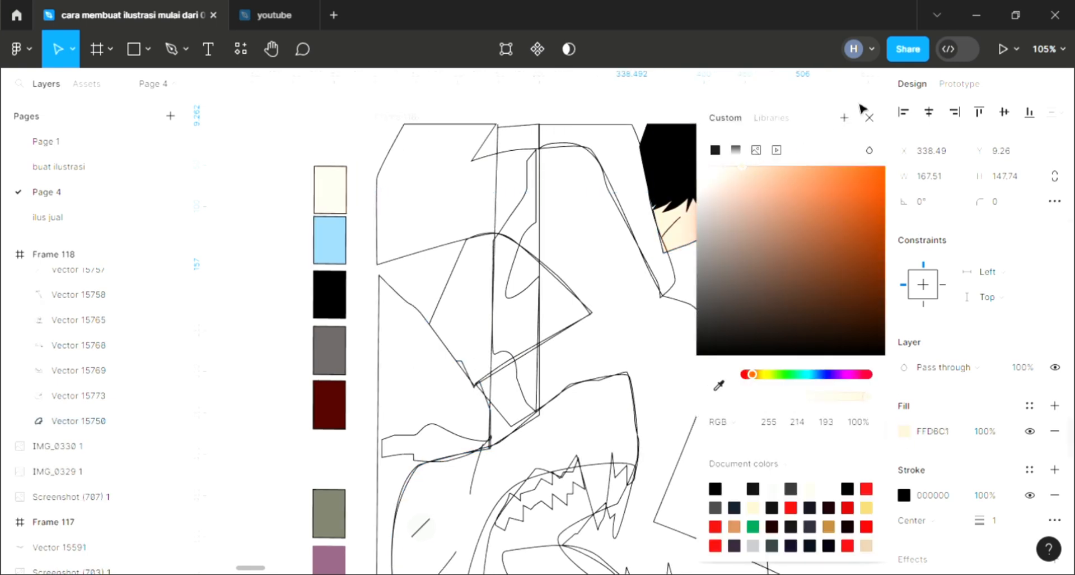
{"action": "left_click", "coordinate": [869, 118]}
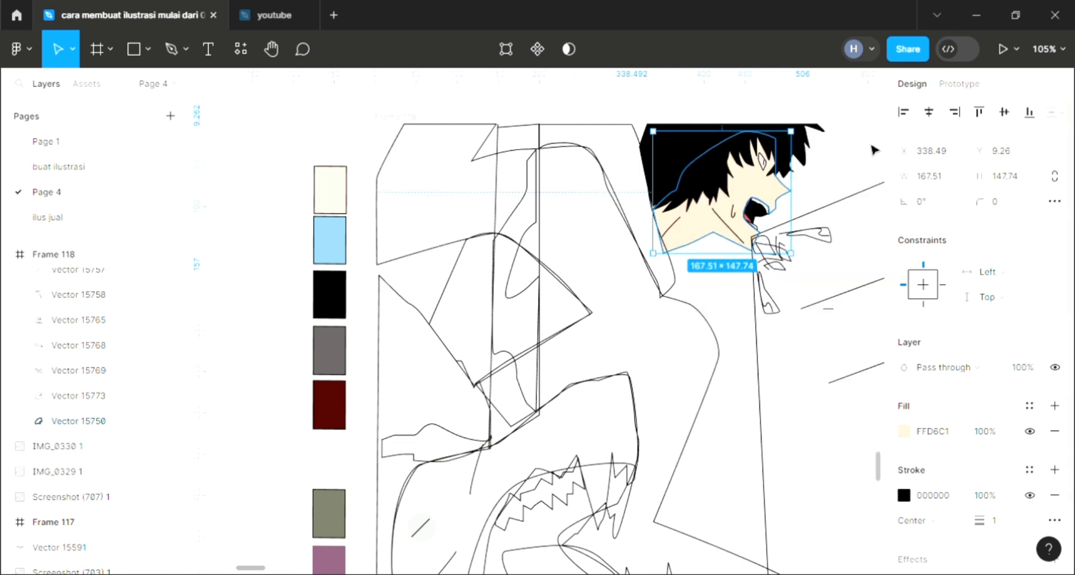
Fill the curved collar-like shape directly behind the character's hair with grey 615D5C, sampled from the grey palette swatch
{"action": "left_click", "coordinate": [727, 397]}
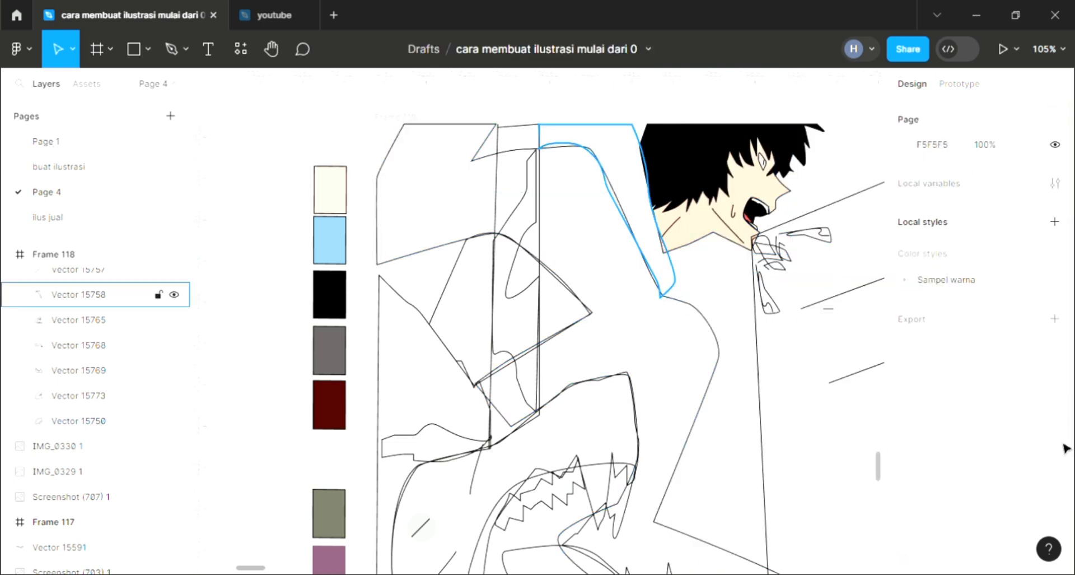
{"action": "left_click", "coordinate": [1056, 406]}
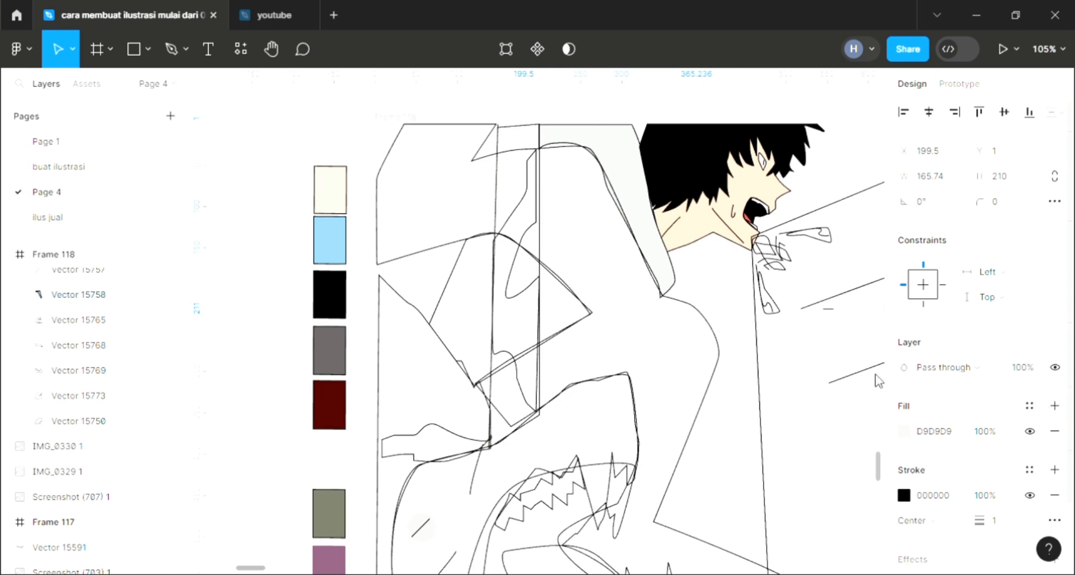
{"action": "key", "text": "i"}
{"action": "left_click", "coordinate": [341, 361]}
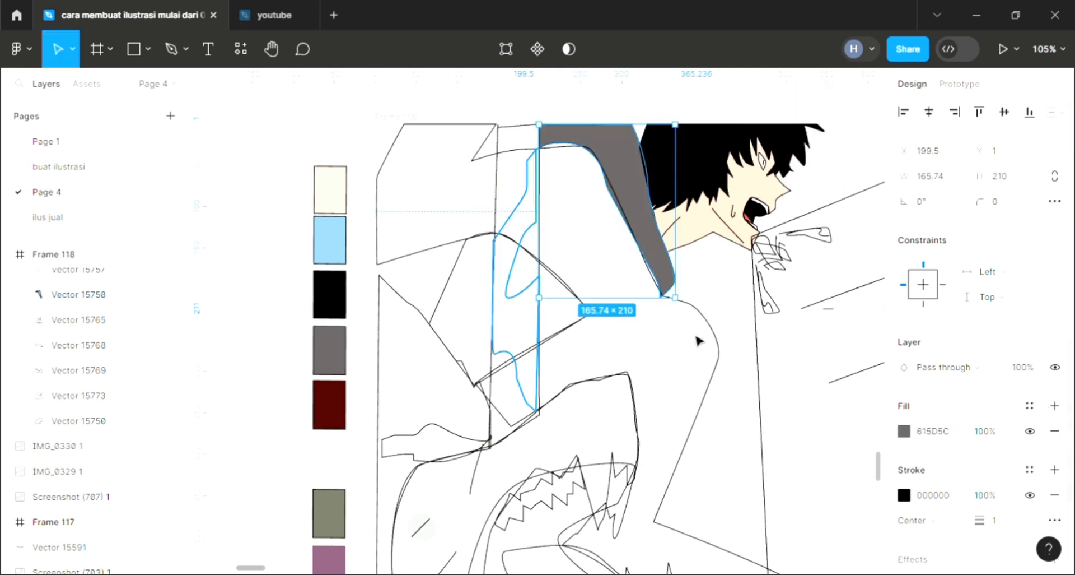
{"action": "left_click", "coordinate": [662, 305]}
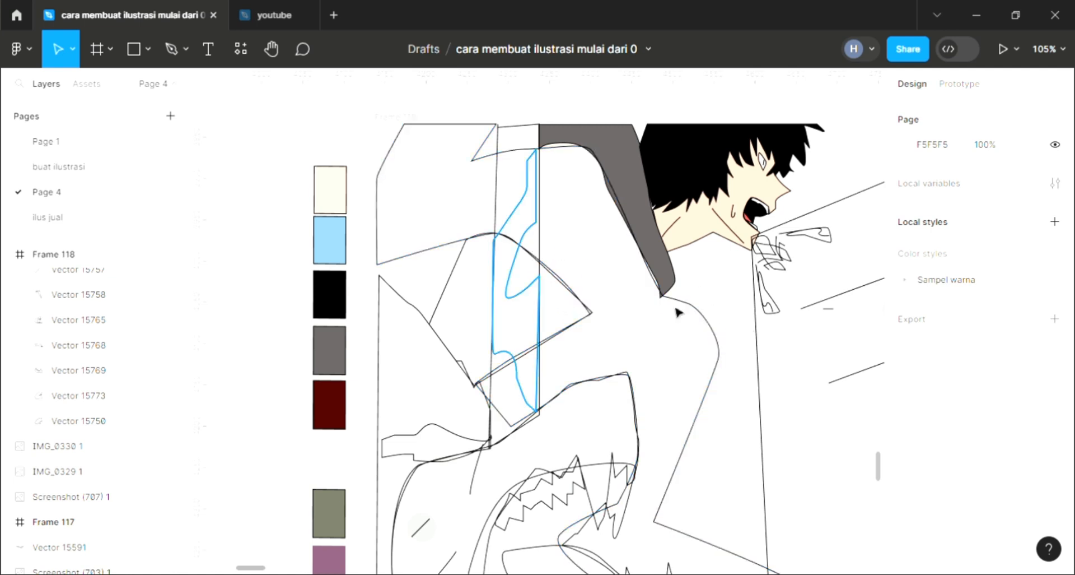
Fill the wavy stain shape on the tall vertical strip with dark red 4D0402, sampled from the palette swatch
{"action": "left_click", "coordinate": [538, 284]}
{"action": "left_click", "coordinate": [1055, 405]}
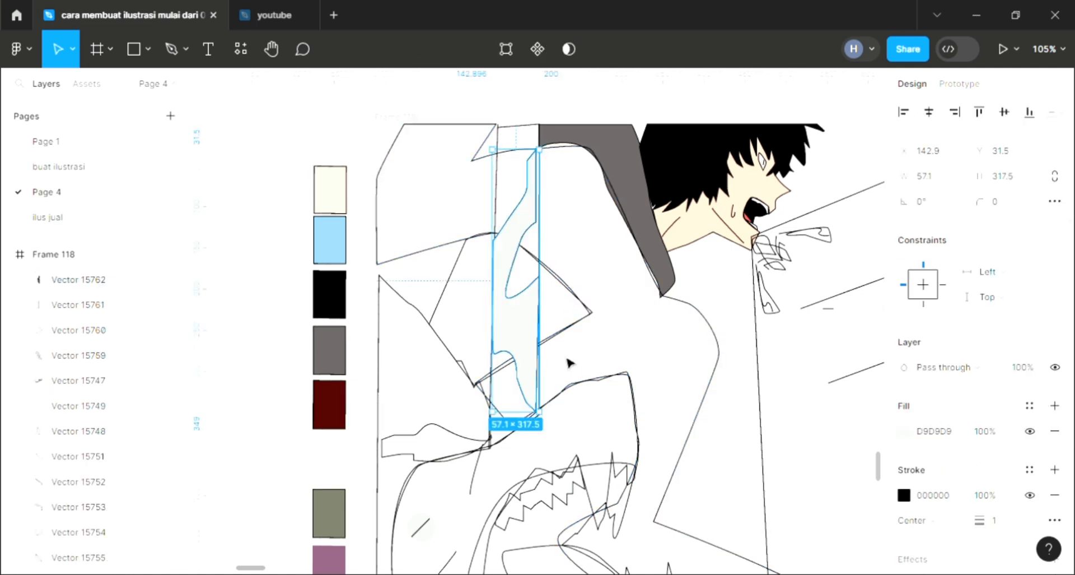
{"action": "key", "text": "i"}
{"action": "left_click", "coordinate": [333, 412]}
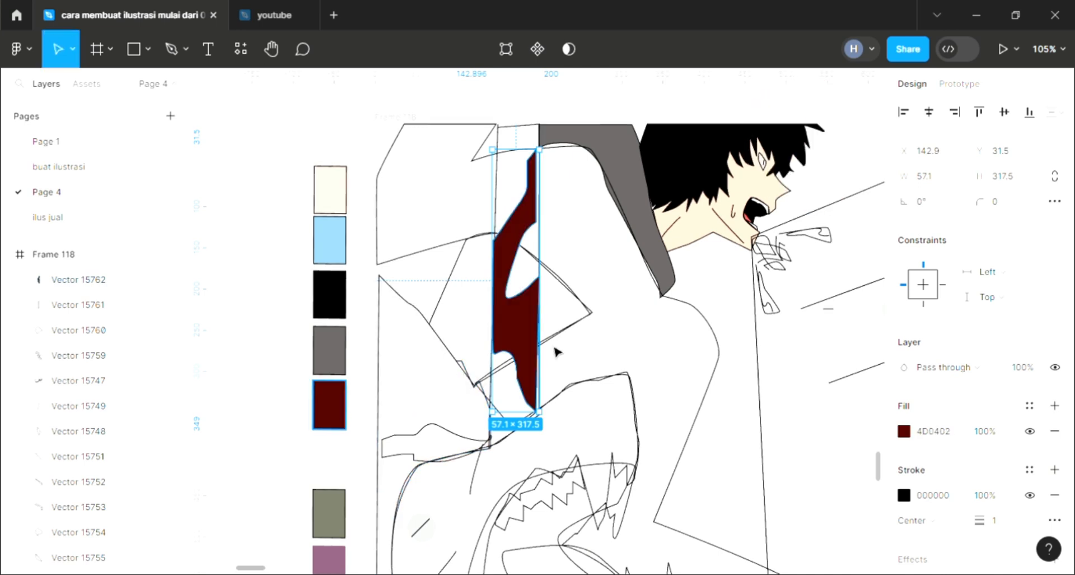
{"action": "left_click", "coordinate": [616, 325]}
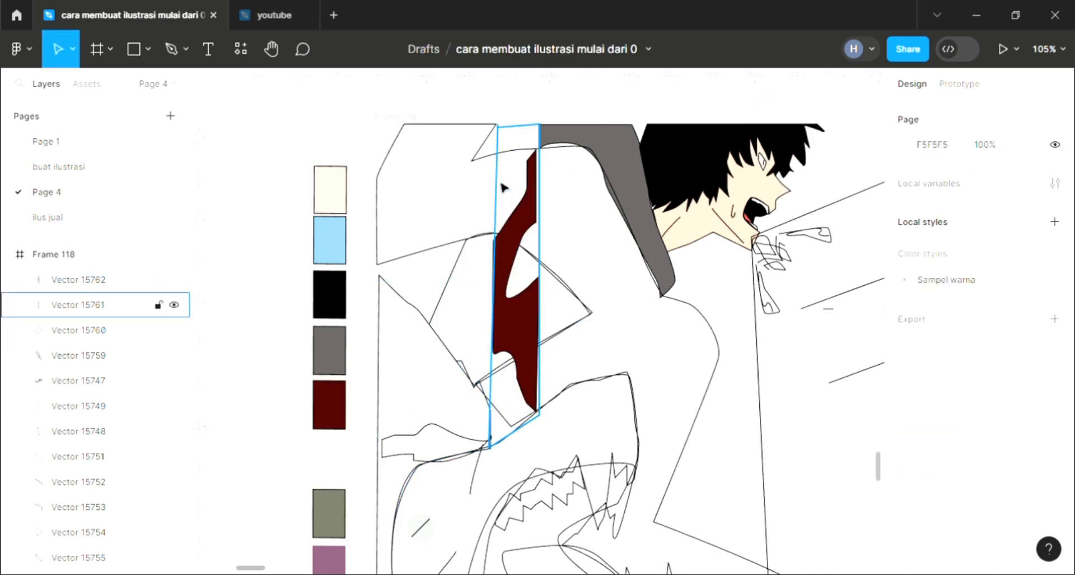
Fill the tall vertical strip behind the dark red stain with light blue 8BC2E5, sampled from the palette swatch
{"action": "left_click", "coordinate": [539, 336]}
{"action": "left_click", "coordinate": [1055, 406]}
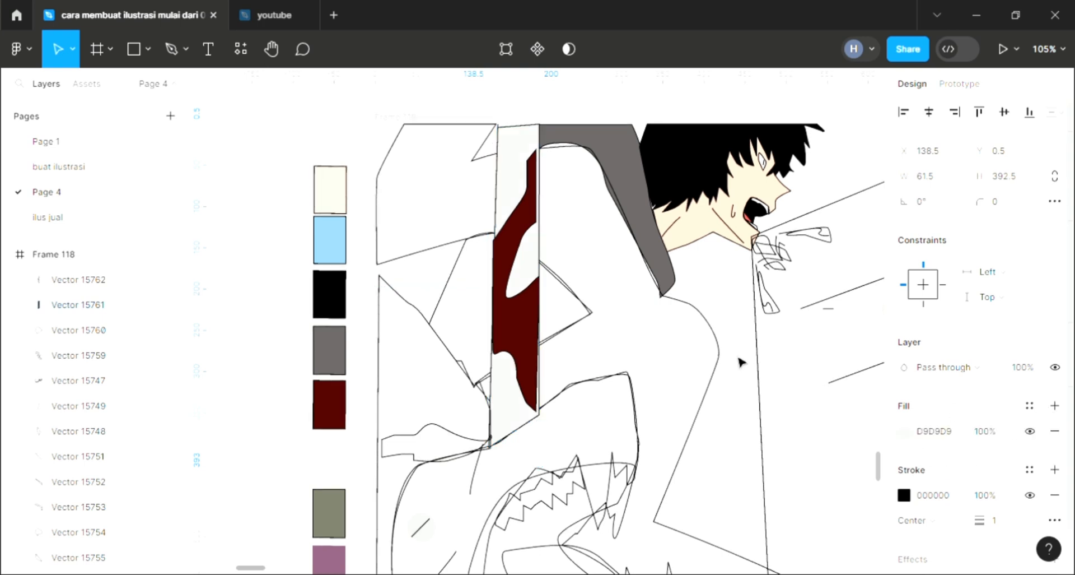
{"action": "key", "text": "i"}
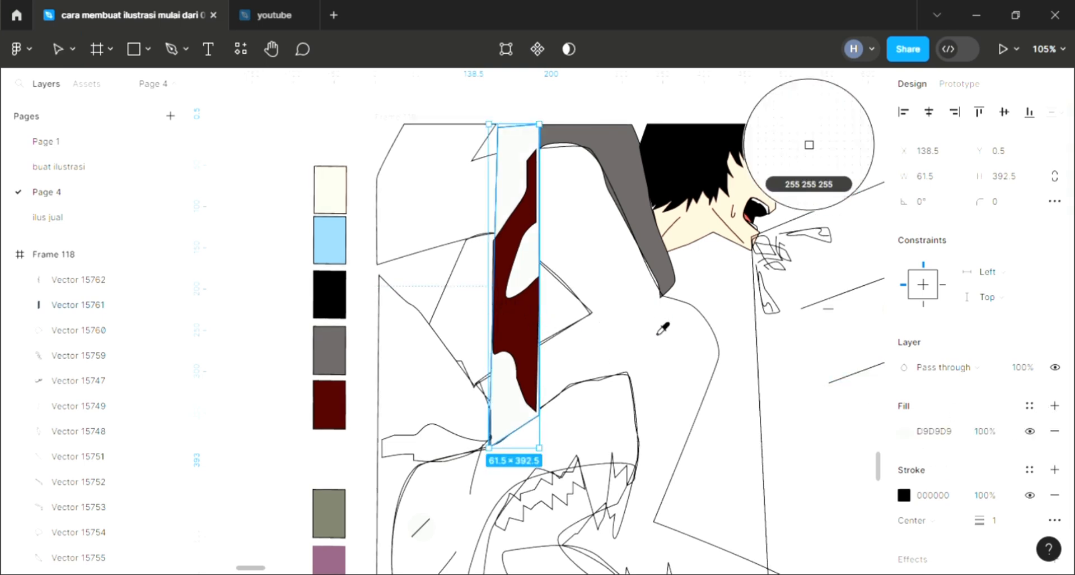
{"action": "left_click", "coordinate": [336, 255]}
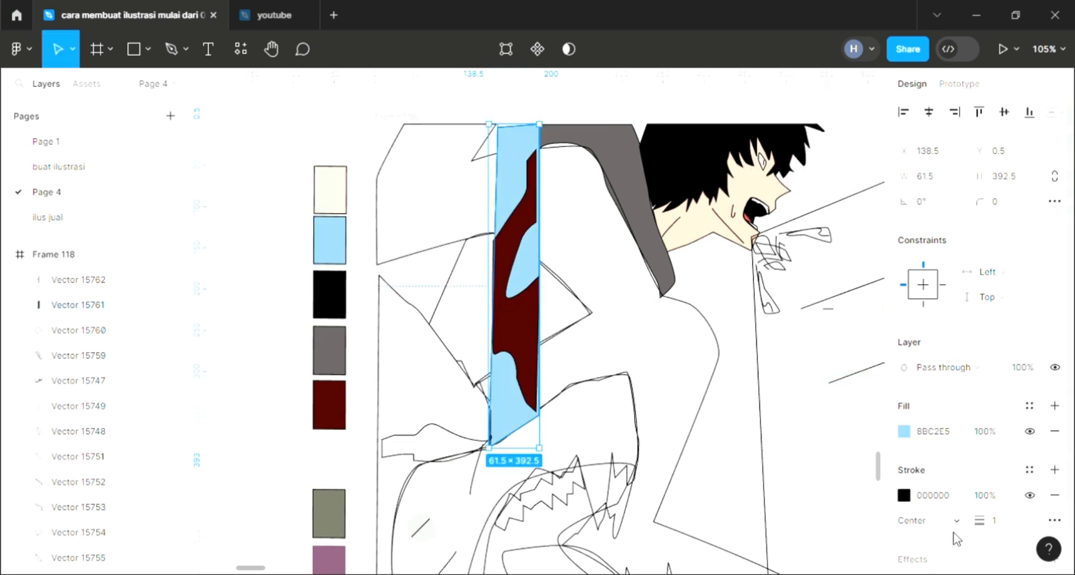
Change the tall vertical strip's light blue fill to a linear gradient
{"action": "left_click", "coordinate": [904, 431]}
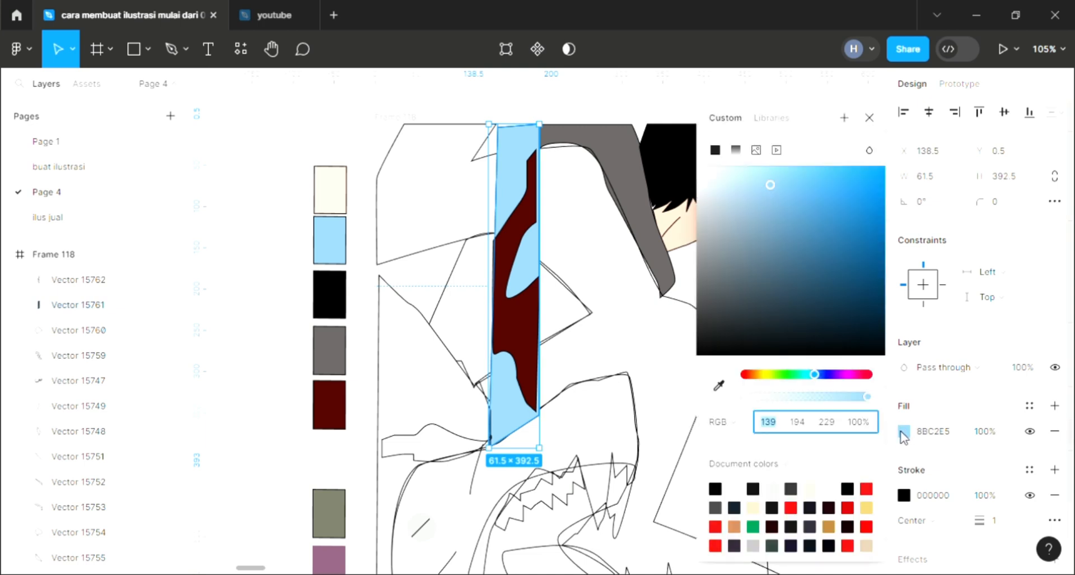
{"action": "left_click", "coordinate": [734, 151]}
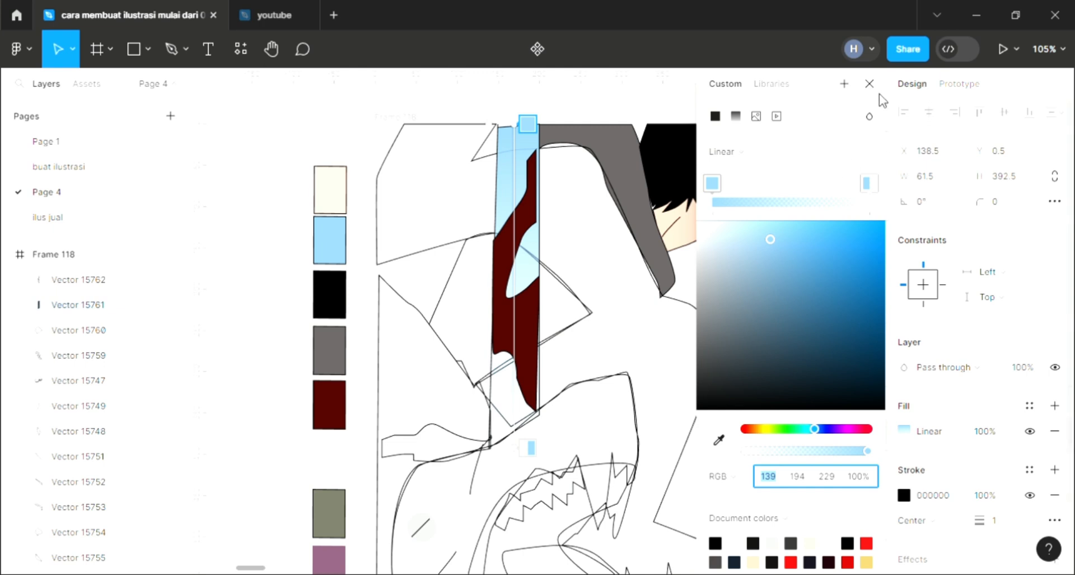
{"action": "left_click", "coordinate": [869, 84]}
{"action": "left_click", "coordinate": [639, 381]}
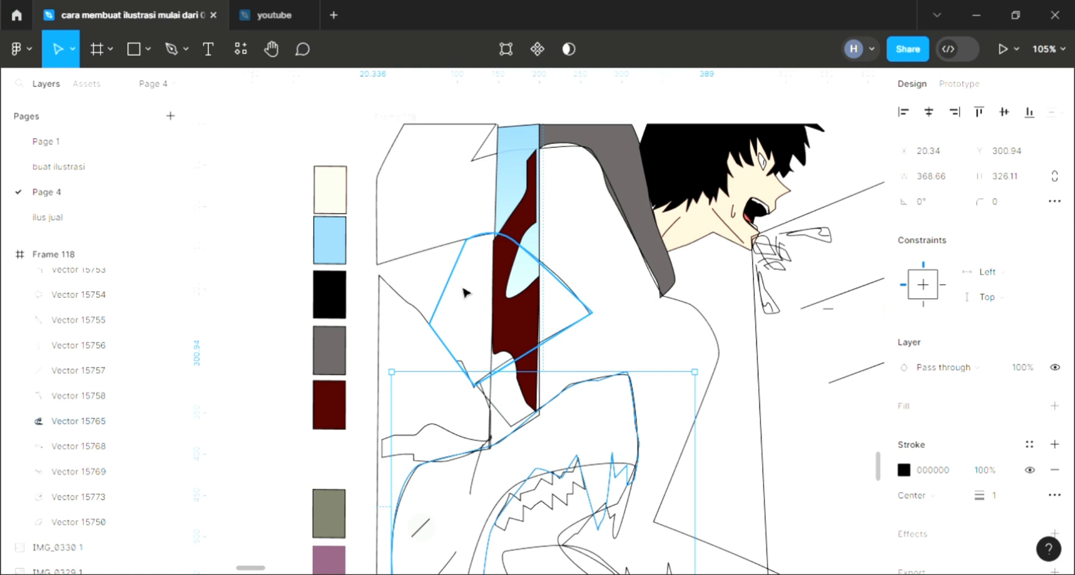
{"action": "key", "text": "Escape"}
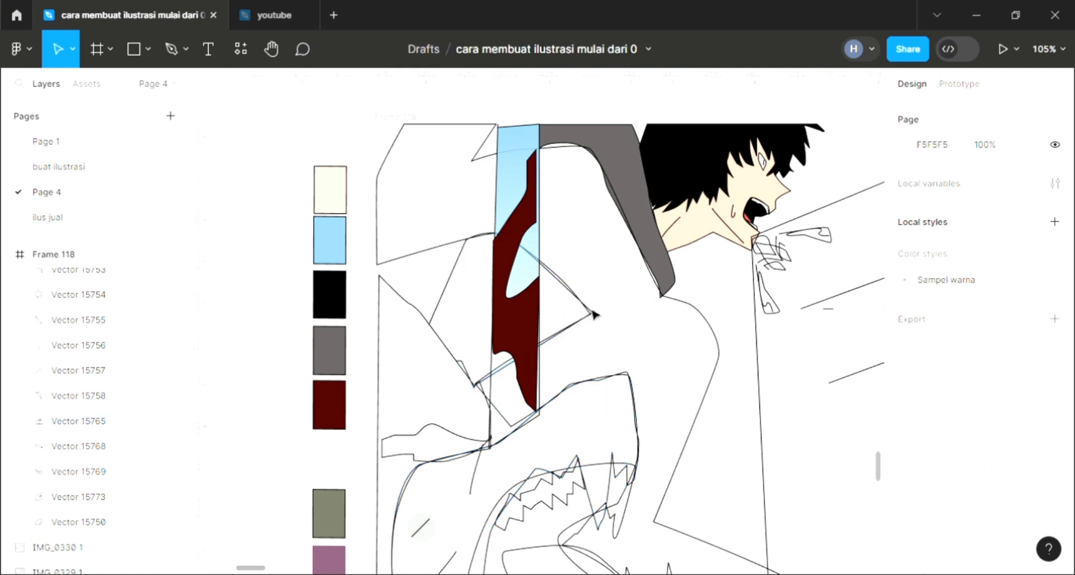
Fill the angular polygon crossing behind the vertical strip with light blue 8BC2E5, sampled from the palette swatch
{"action": "left_click", "coordinate": [453, 296]}
{"action": "left_click", "coordinate": [1055, 404]}
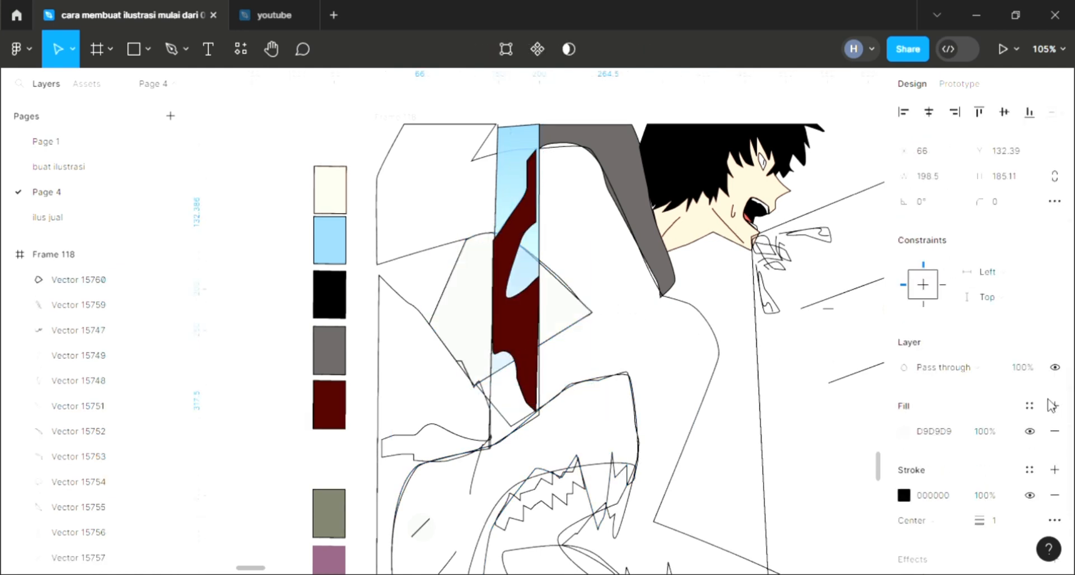
{"action": "key", "text": "i"}
{"action": "left_click", "coordinate": [329, 240]}
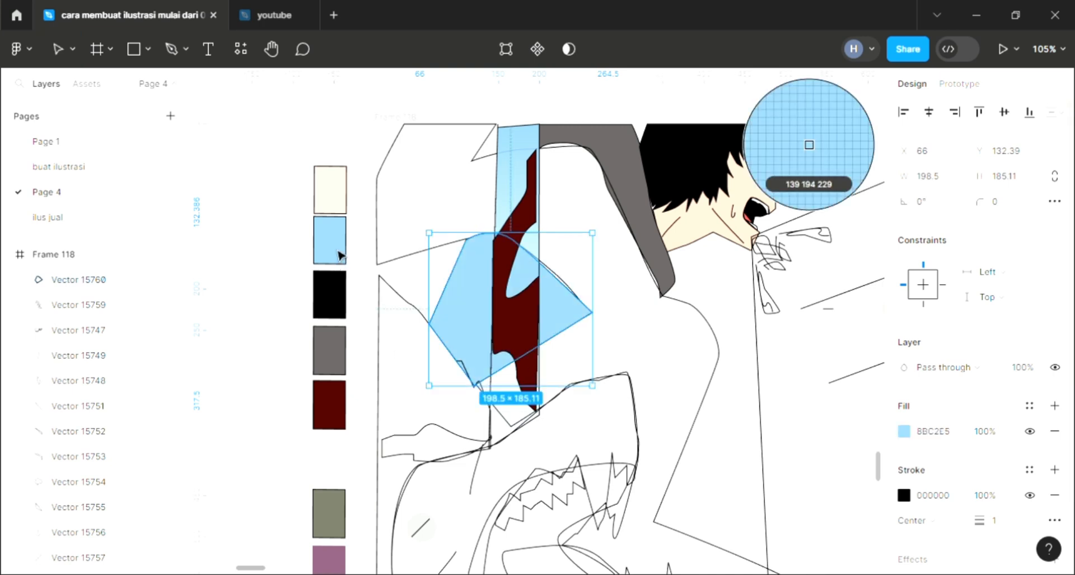
{"action": "key", "text": "Escape"}
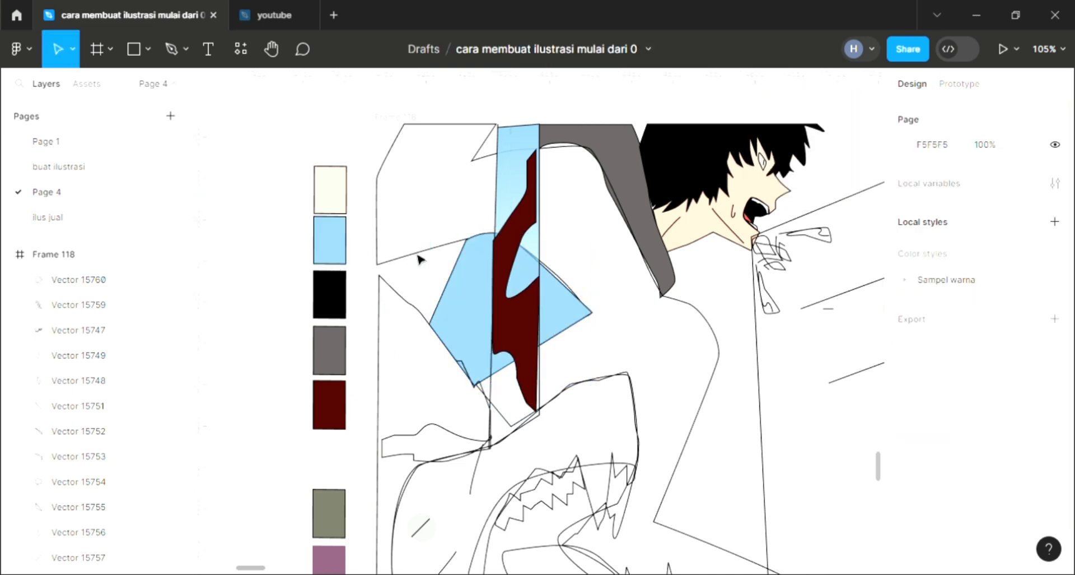
Fill the character's large body shape, including the arm and leg, with sampled black 000000
{"action": "left_click", "coordinate": [422, 253]}
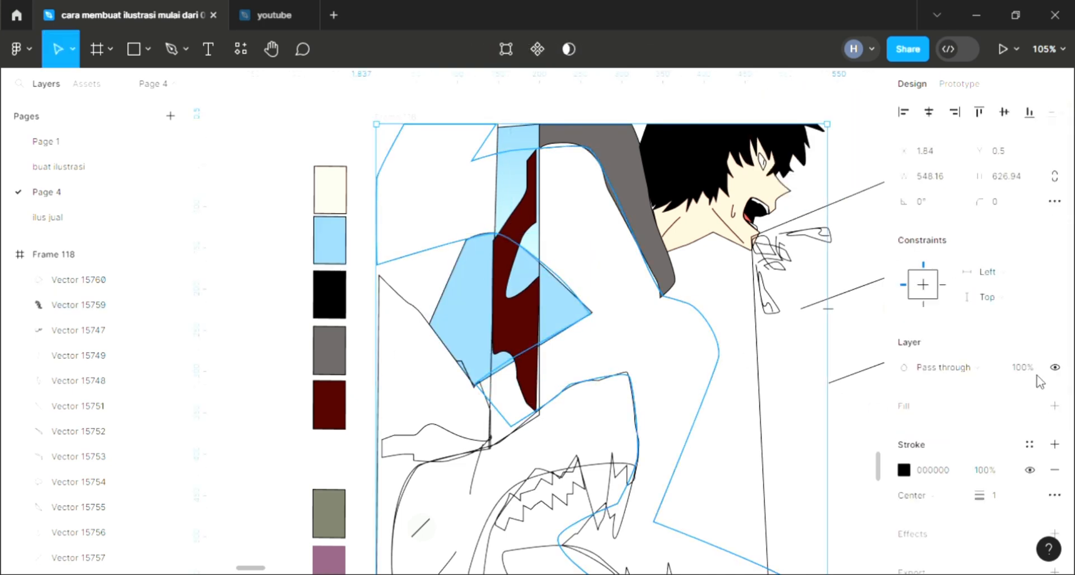
{"action": "left_click", "coordinate": [1055, 405]}
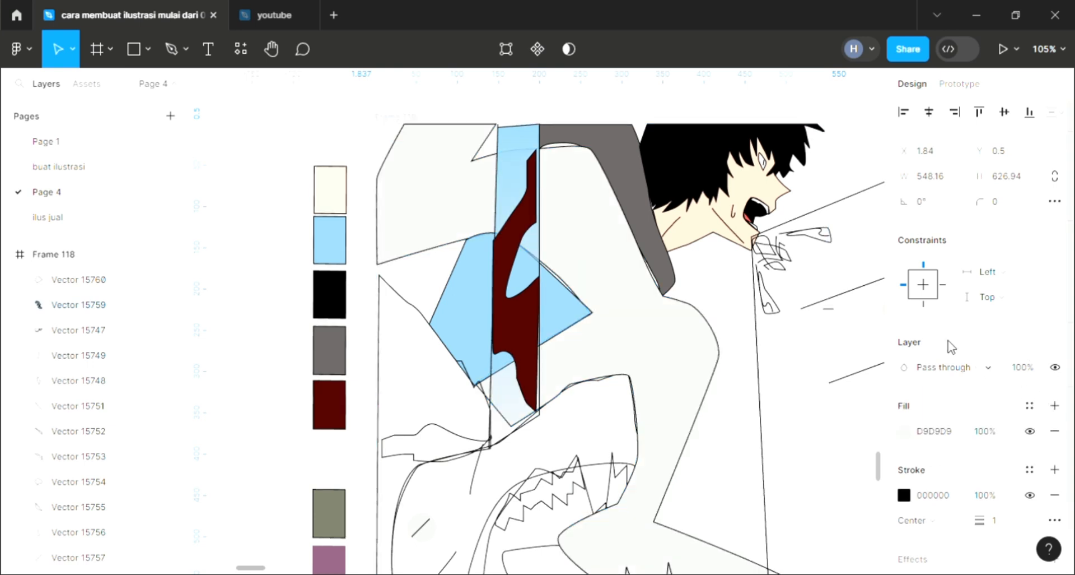
{"action": "left_click", "coordinate": [809, 144]}
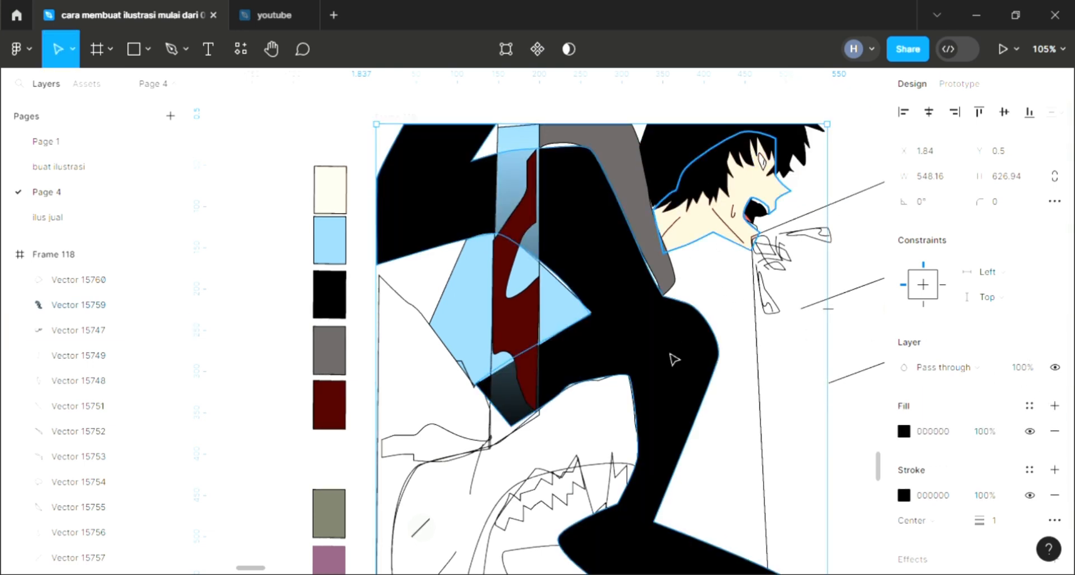
{"action": "left_click", "coordinate": [725, 464]}
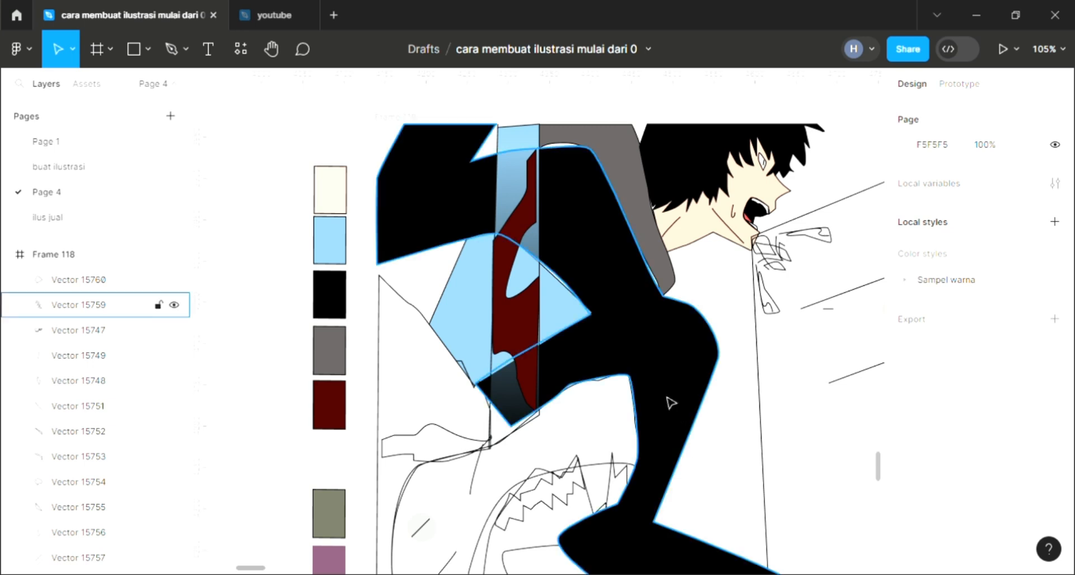
Edit the grey collar-like shape's points, lowering its inner upper edge to close the gap above the black body
{"action": "scroll", "coordinate": [580, 196], "scroll_direction": "up", "scroll_amount": 1}
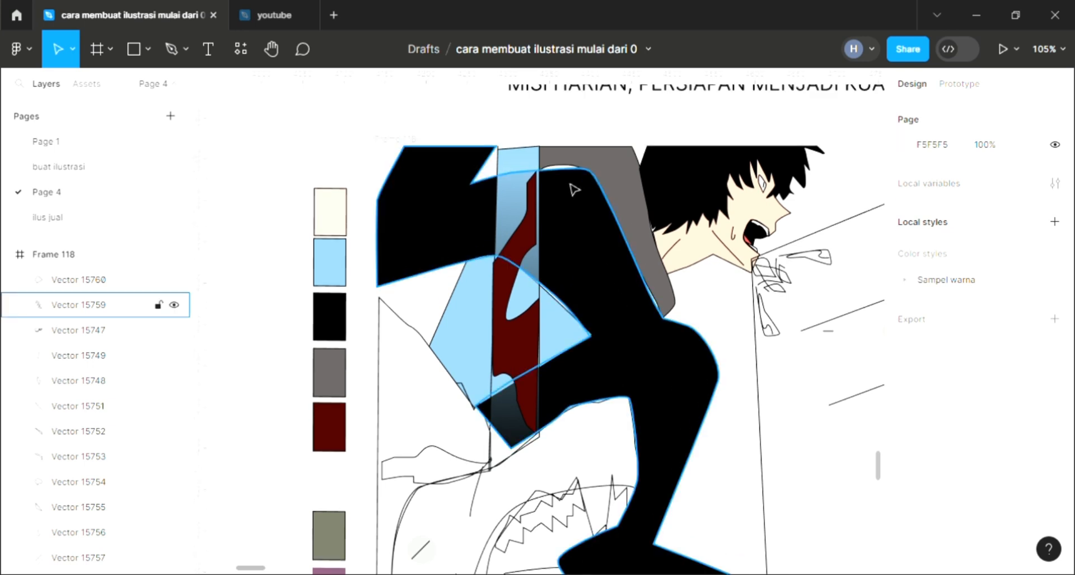
{"action": "double_click", "coordinate": [566, 180]}
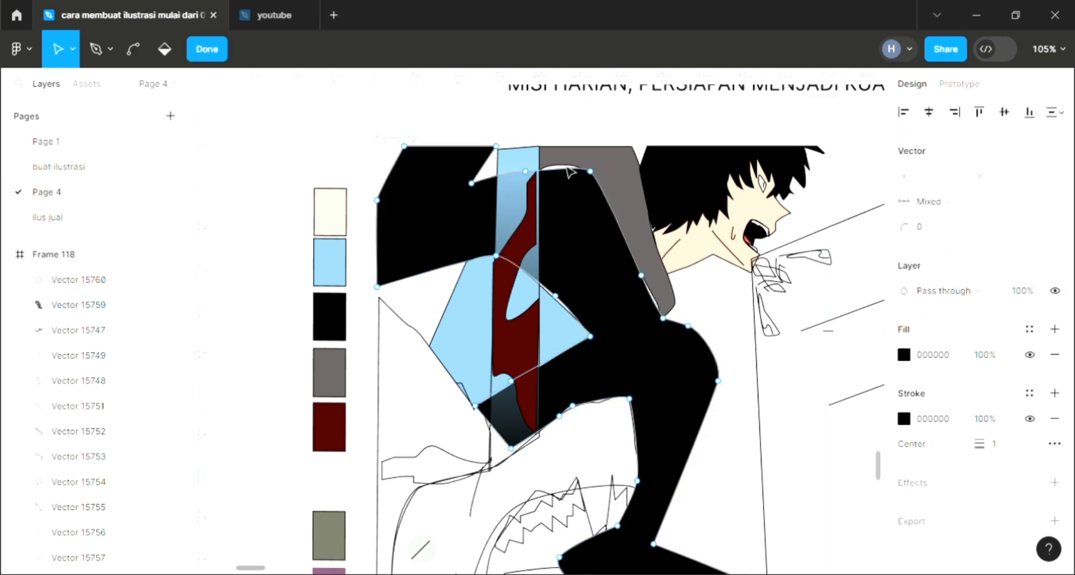
{"action": "left_click", "coordinate": [568, 168]}
{"action": "double_click", "coordinate": [570, 171]}
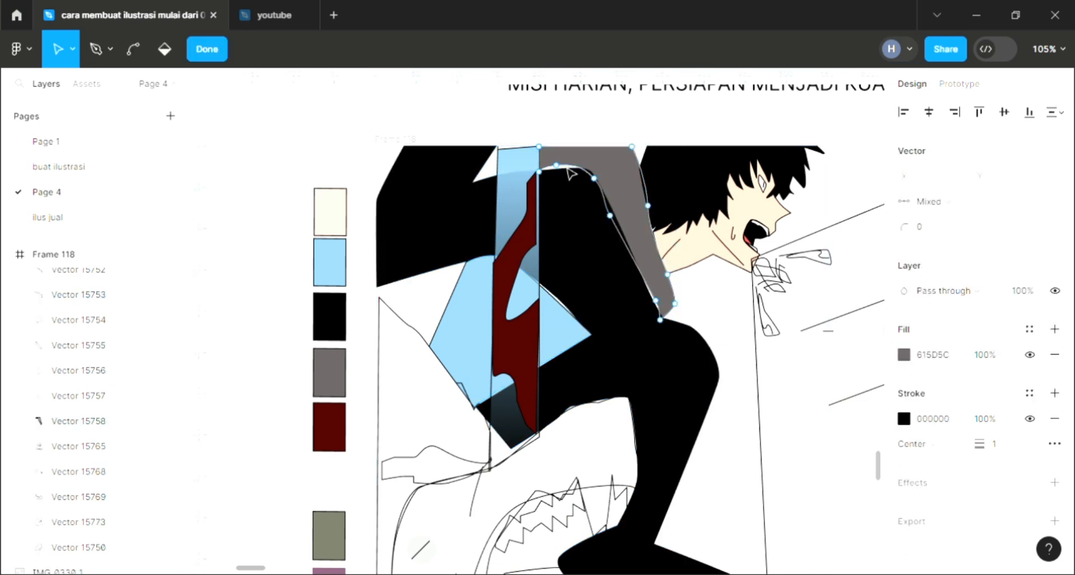
{"action": "left_click_drag", "start_coordinate": [563, 168], "coordinate": [563, 174]}
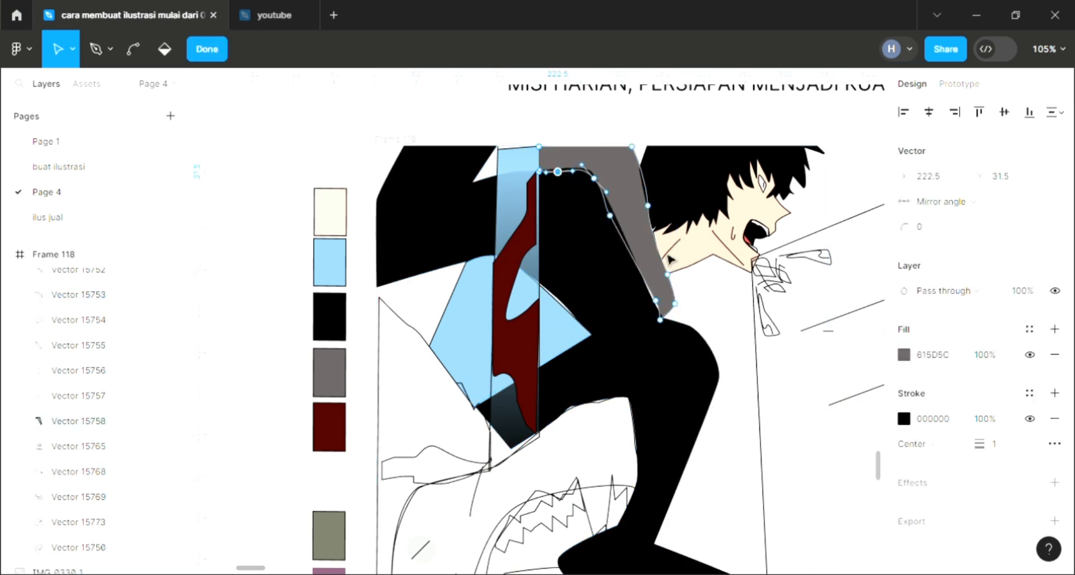
{"action": "left_click", "coordinate": [710, 314]}
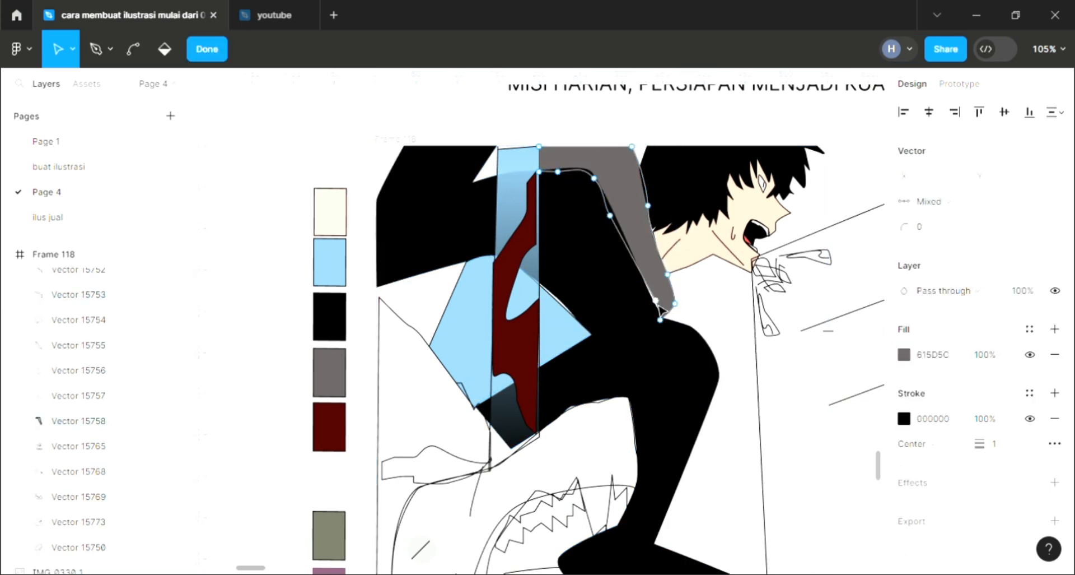
{"action": "key", "text": "Escape"}
{"action": "key", "text": "Escape"}
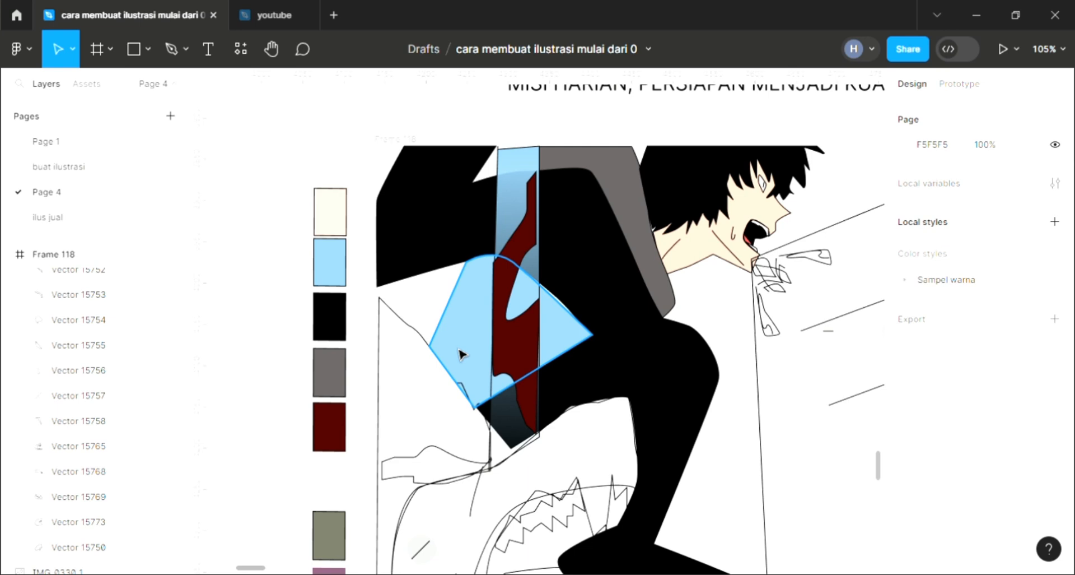
Reshape the light blue polygon by shifting its slanted edge outward to cover the gap against the black body
{"action": "double_click", "coordinate": [559, 310]}
{"action": "left_click_drag", "start_coordinate": [559, 302], "coordinate": [565, 302]}
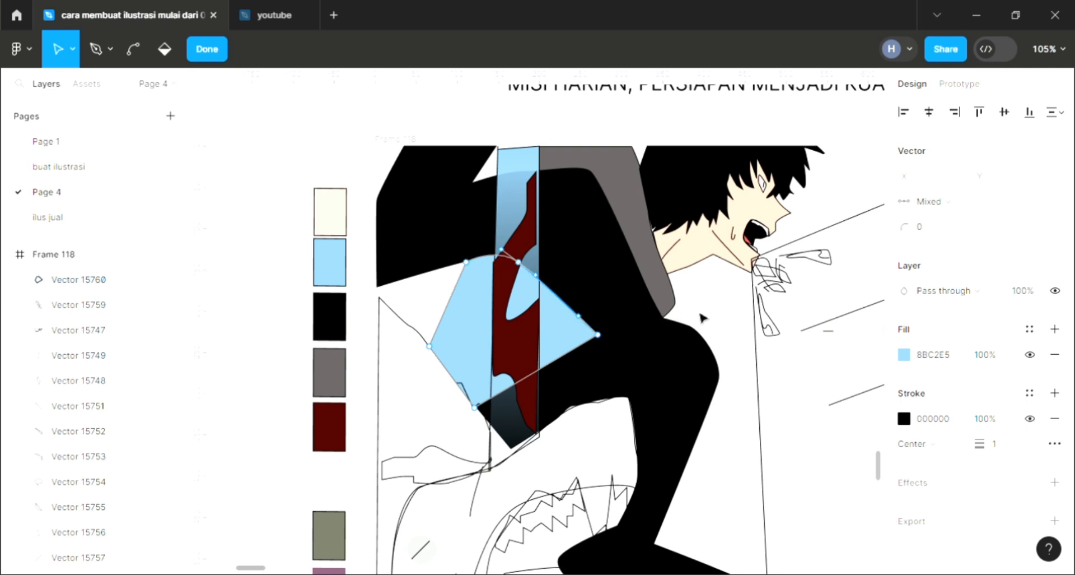
{"action": "key", "text": "Escape"}
{"action": "key", "text": "Escape"}
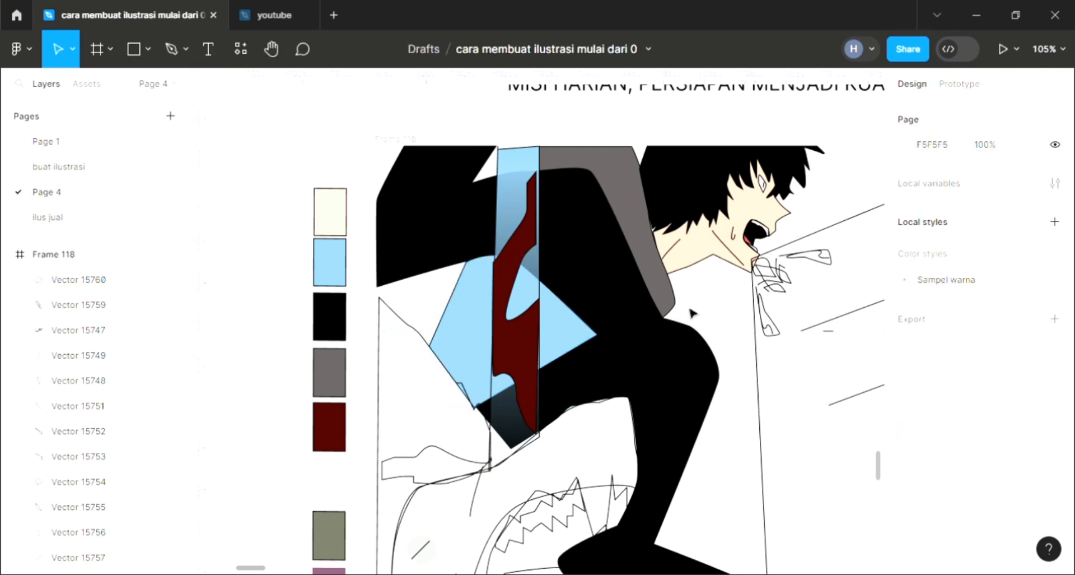
Fill the small wavy shape above the shark's head with dark red, sampled from the palette swatch
{"action": "scroll", "coordinate": [711, 373], "scroll_direction": "down", "scroll_amount": 2}
{"action": "scroll", "coordinate": [663, 412], "scroll_direction": "down", "scroll_amount": 3}
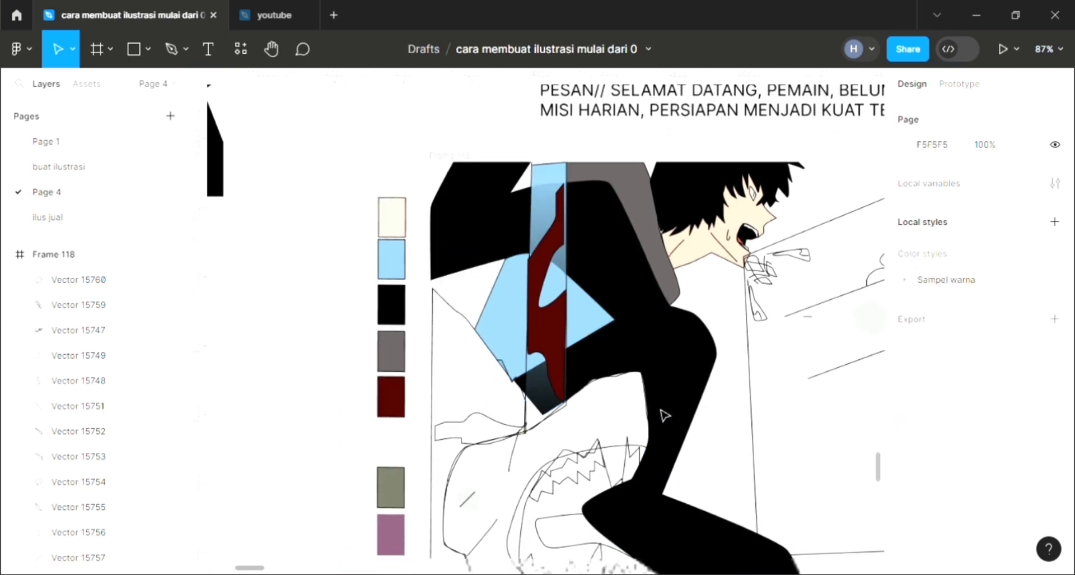
{"action": "scroll", "coordinate": [600, 441], "scroll_direction": "down", "scroll_amount": 1}
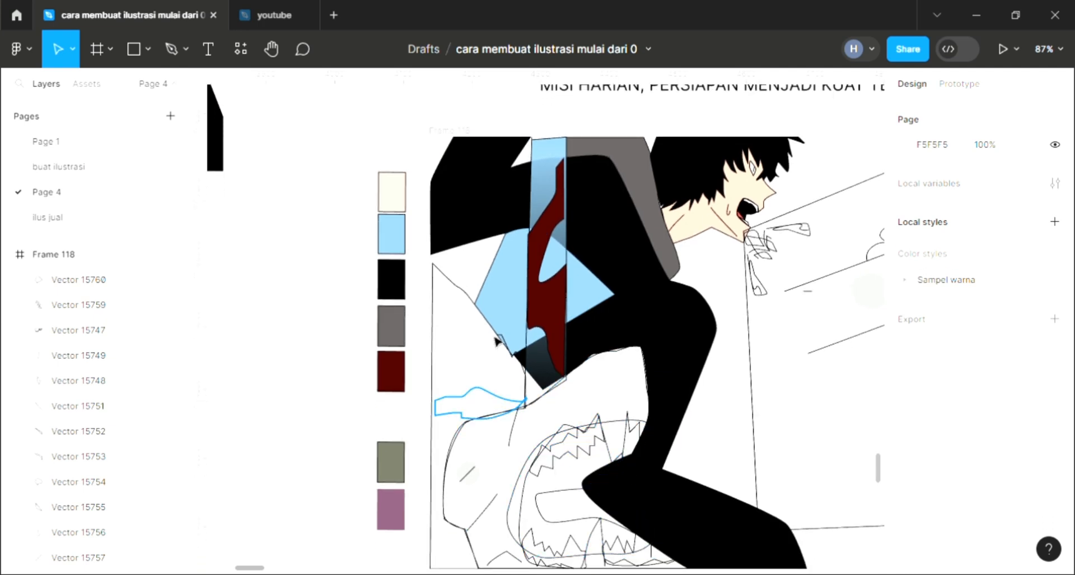
{"action": "left_click", "coordinate": [483, 398]}
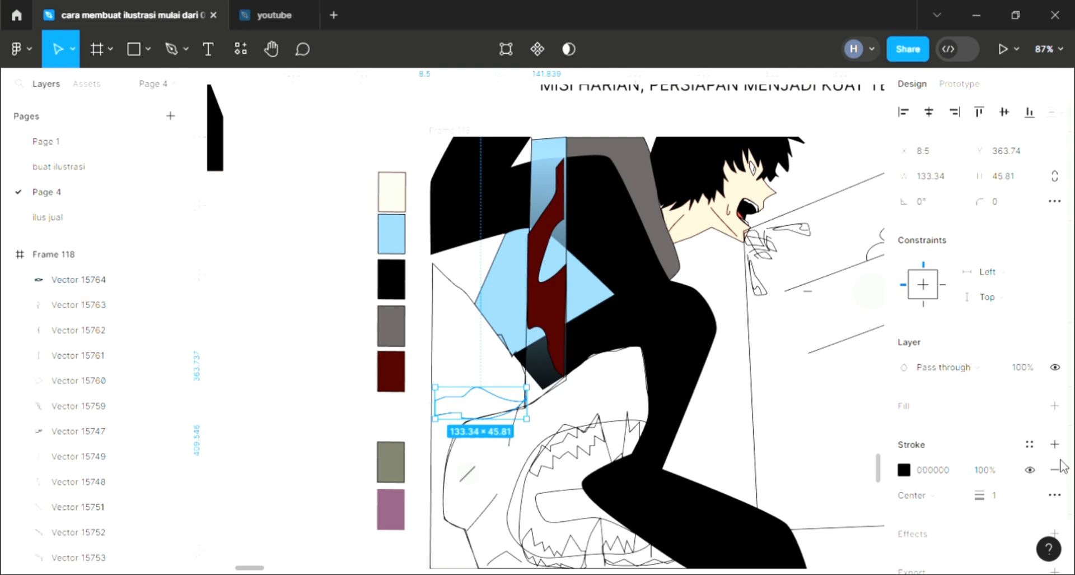
{"action": "left_click", "coordinate": [1055, 406]}
{"action": "key", "text": "i"}
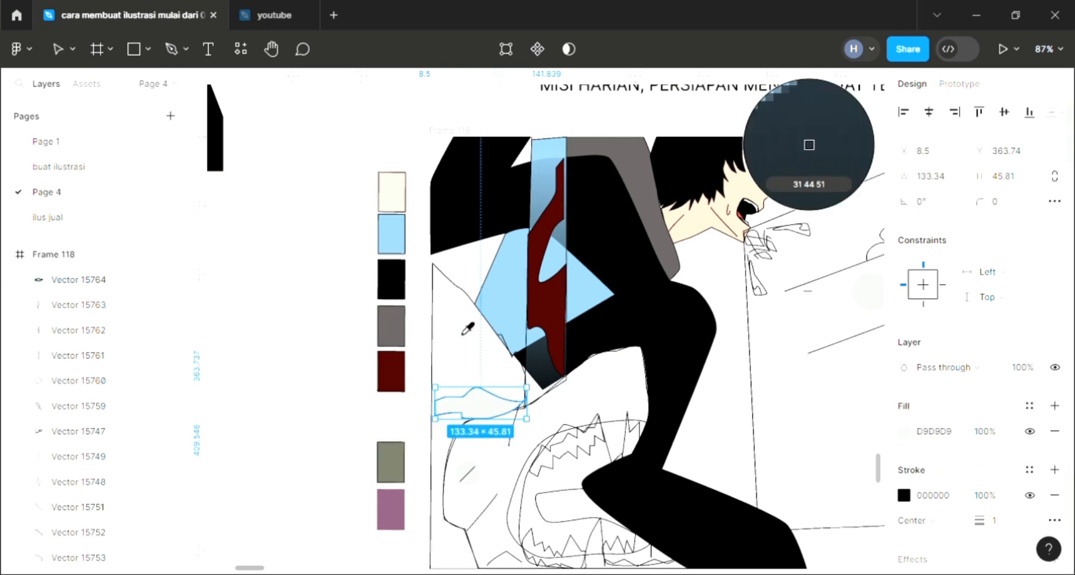
{"action": "left_click", "coordinate": [395, 389]}
{"action": "left_click", "coordinate": [612, 401]}
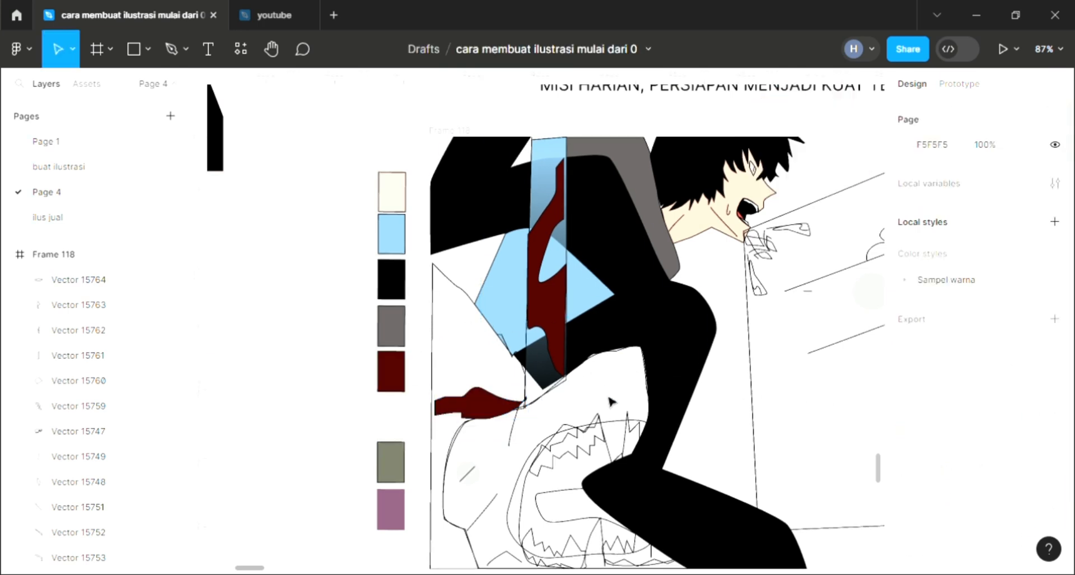
{"action": "scroll", "coordinate": [612, 401], "scroll_direction": "right", "scroll_amount": 3}
{"action": "scroll", "coordinate": [612, 401], "scroll_direction": "right", "scroll_amount": 3}
{"action": "scroll", "coordinate": [612, 401], "scroll_direction": "down", "scroll_amount": 1}
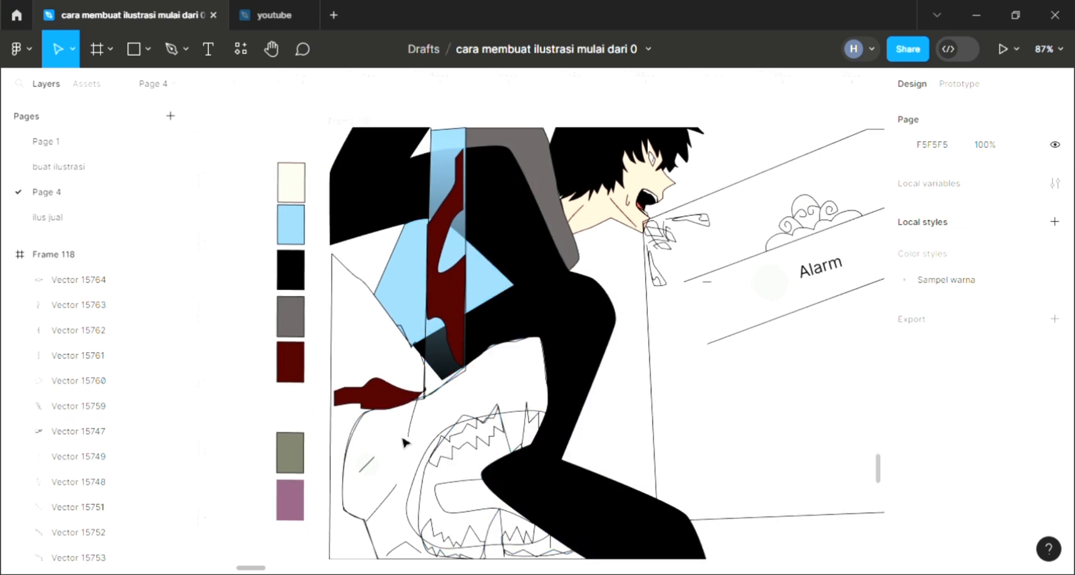
Fill the tall shape behind the shark's head, along the frame's left edge, with bright red EF221D
{"action": "left_click", "coordinate": [380, 471]}
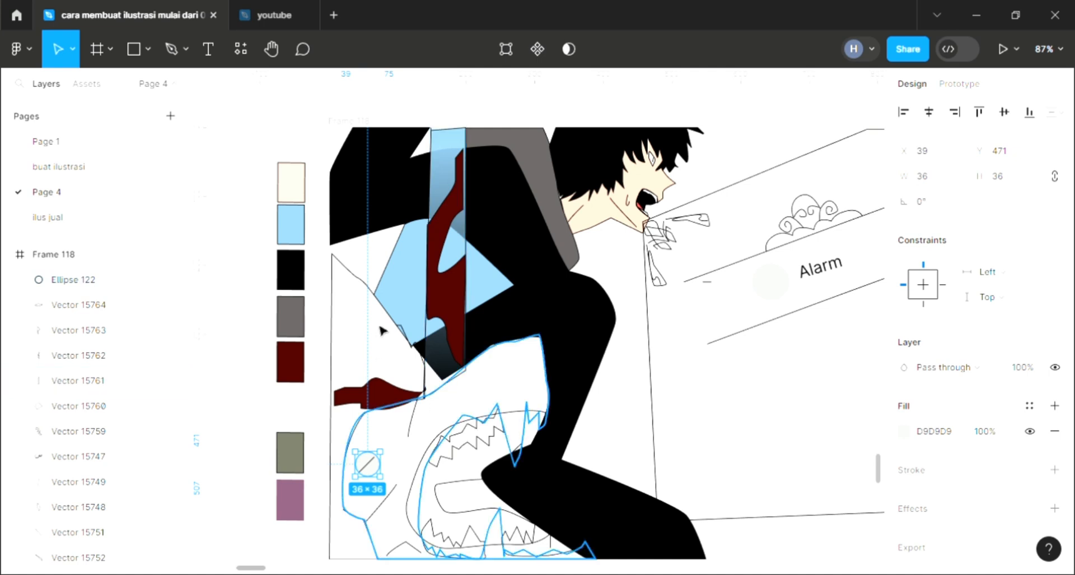
{"action": "left_click", "coordinate": [358, 286]}
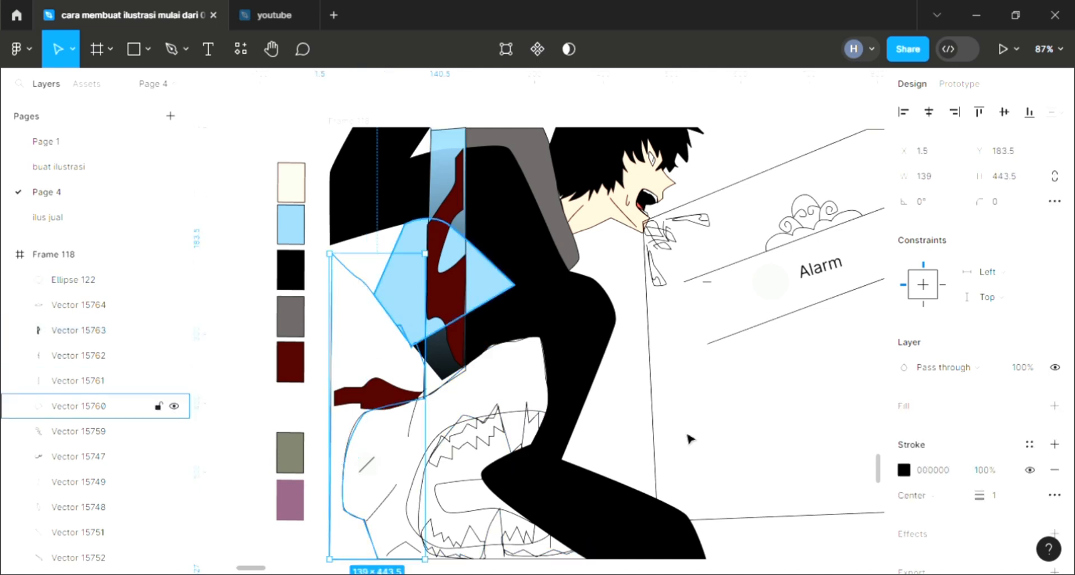
{"action": "left_click", "coordinate": [1054, 405]}
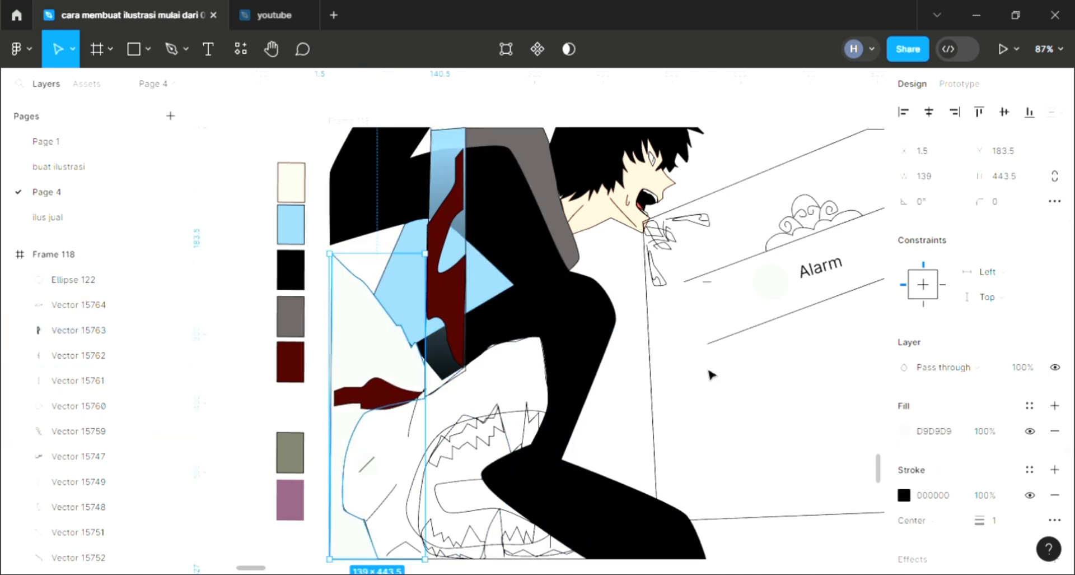
{"action": "key", "text": "i"}
{"action": "left_click", "coordinate": [297, 373]}
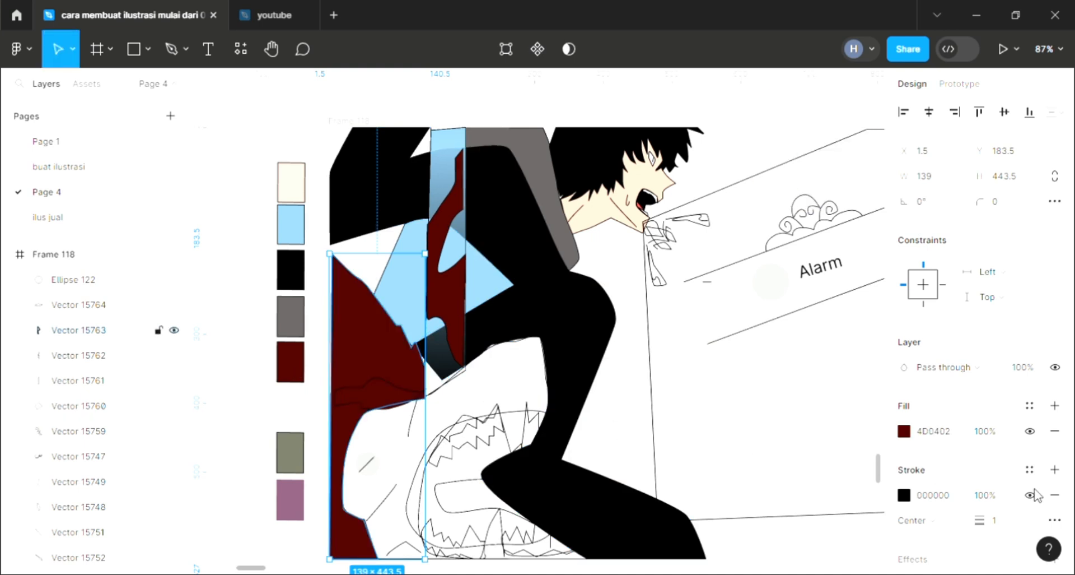
{"action": "left_click", "coordinate": [904, 432]}
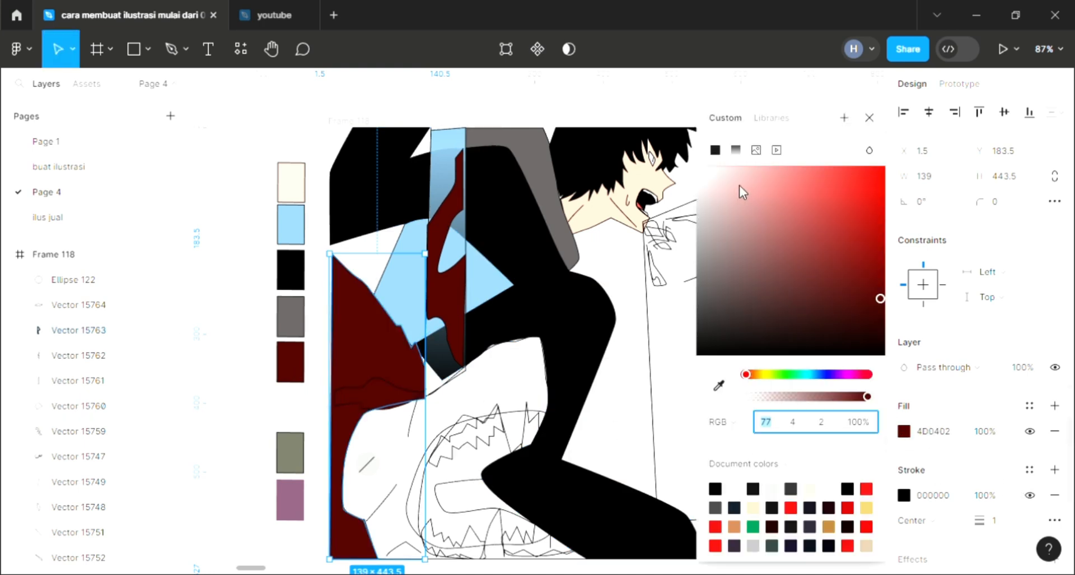
{"action": "left_click", "coordinate": [862, 179]}
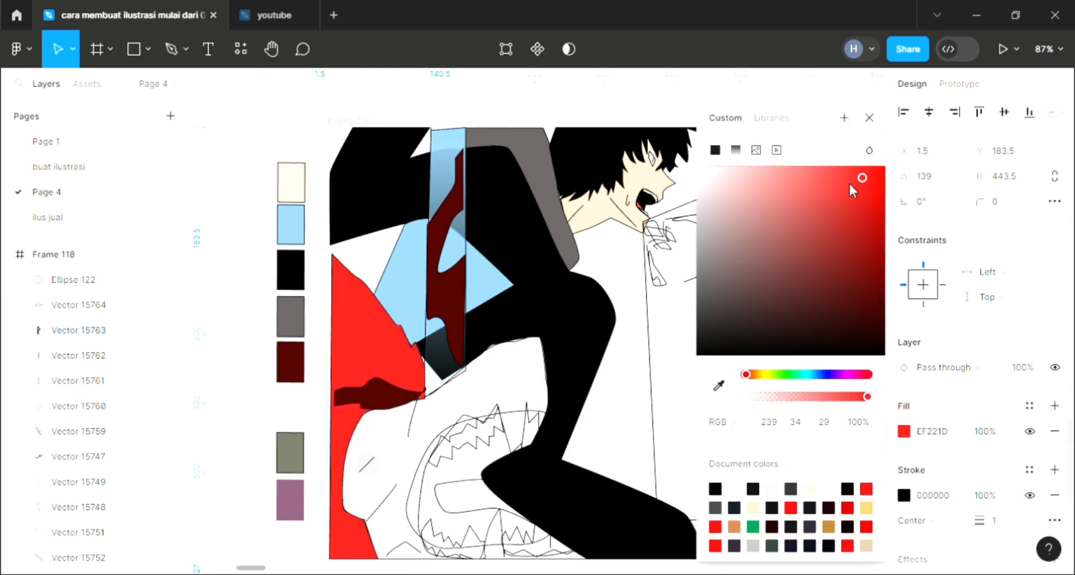
{"action": "left_click", "coordinate": [869, 117]}
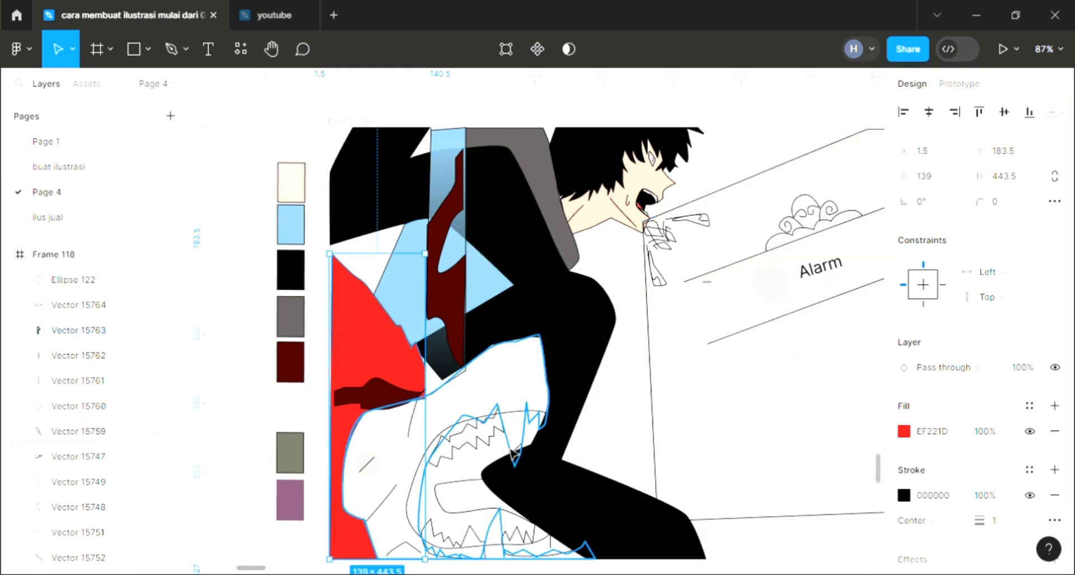
Fill the shark's upper teeth and both lower teeth shapes with white FFFFFF, sampled from the blank canvas
{"action": "left_click", "coordinate": [488, 451]}
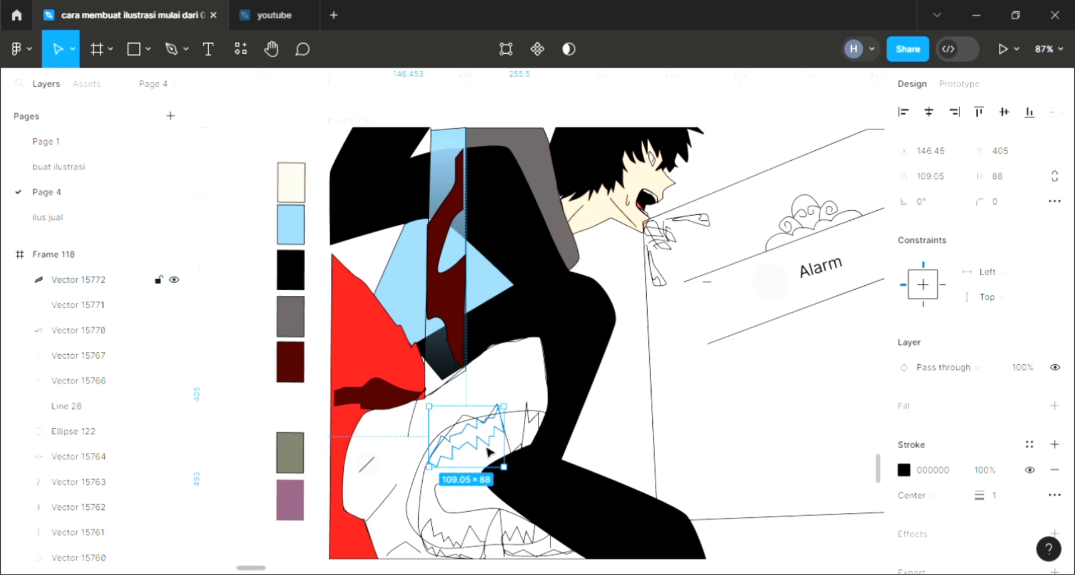
{"action": "left_click", "coordinate": [1056, 405]}
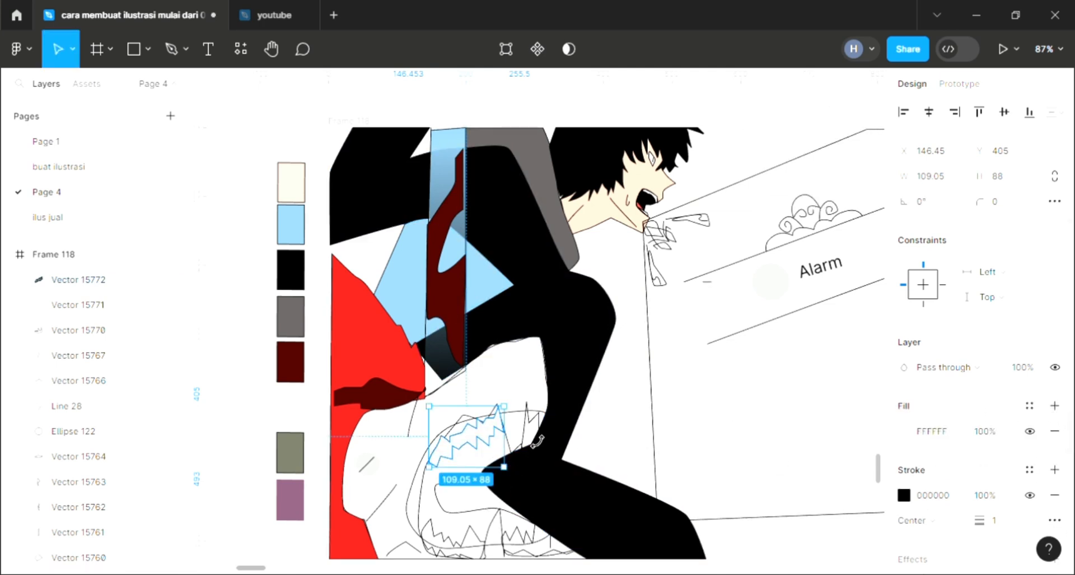
{"action": "left_click", "coordinate": [444, 540]}
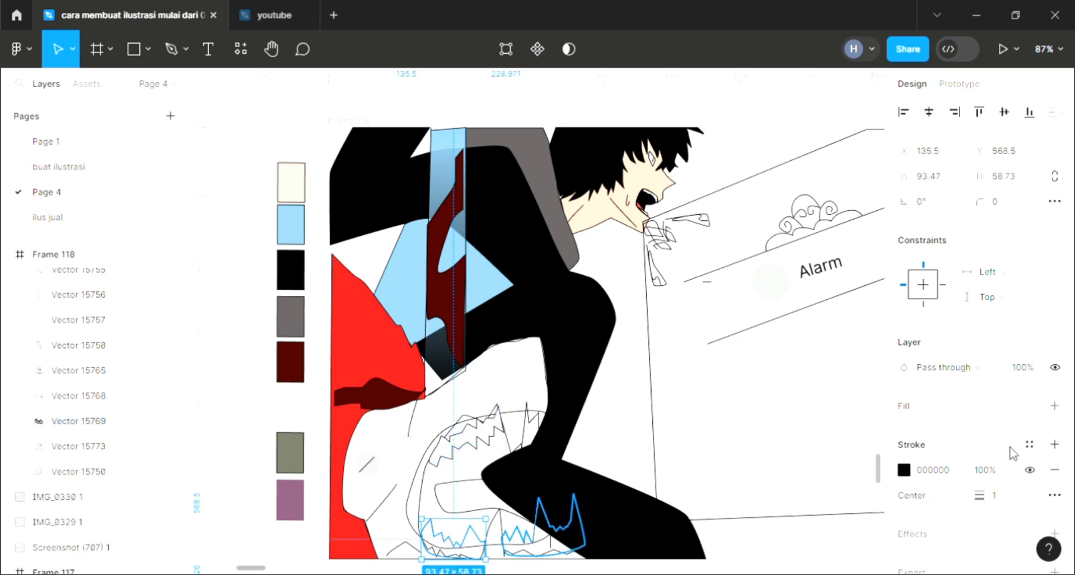
{"action": "key", "text": "i"}
{"action": "left_click", "coordinate": [851, 448]}
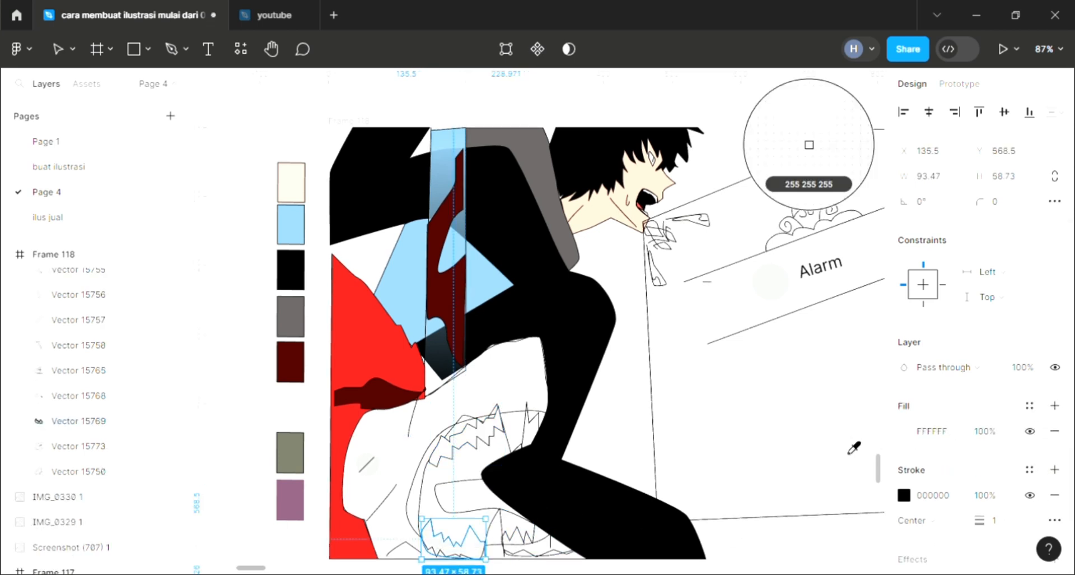
{"action": "left_click", "coordinate": [519, 543]}
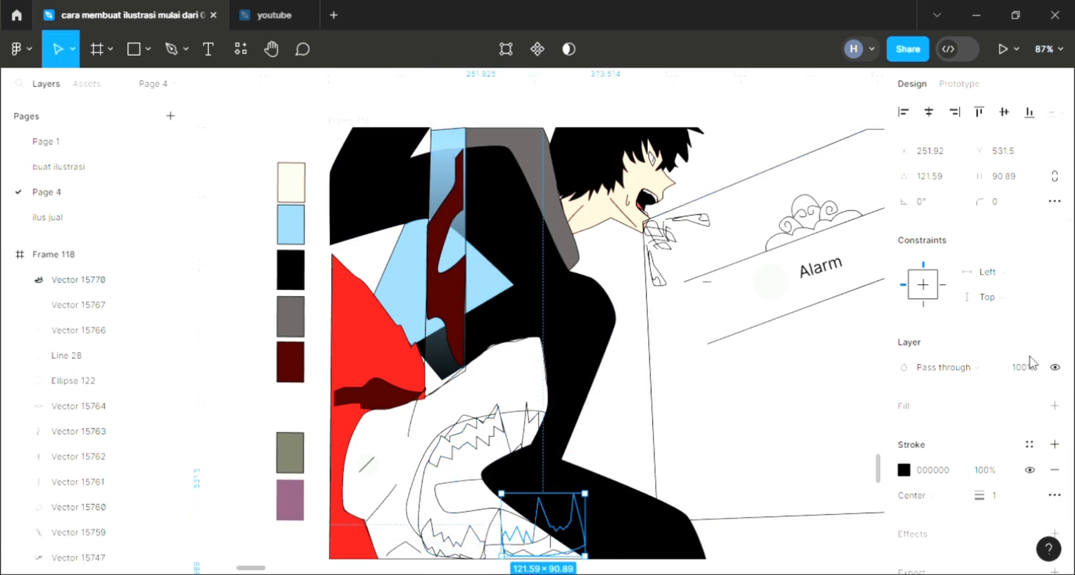
{"action": "left_click", "coordinate": [1055, 405]}
{"action": "key", "text": "i"}
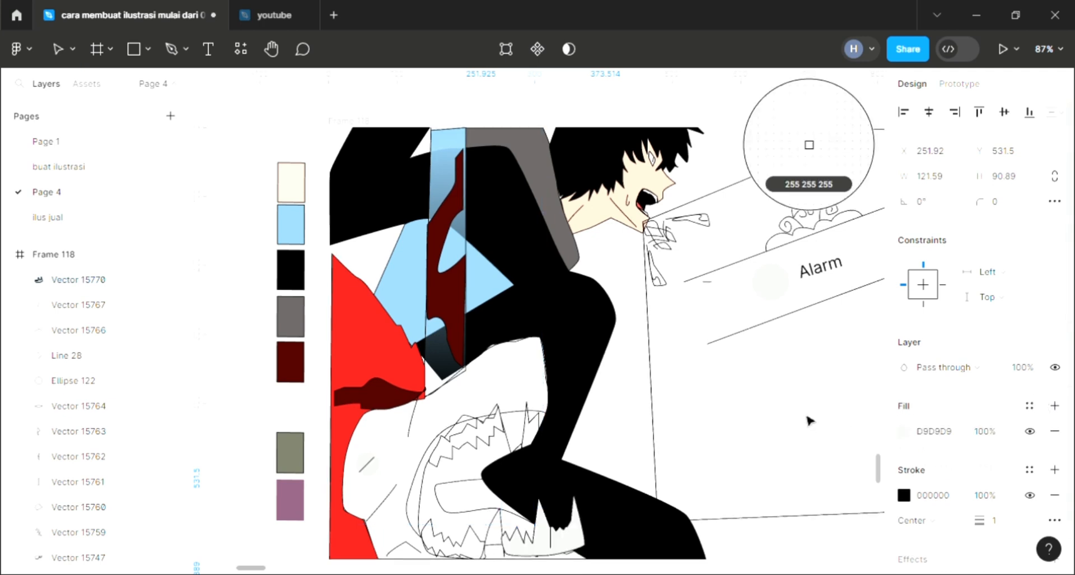
{"action": "left_click", "coordinate": [797, 424]}
{"action": "left_click", "coordinate": [781, 436]}
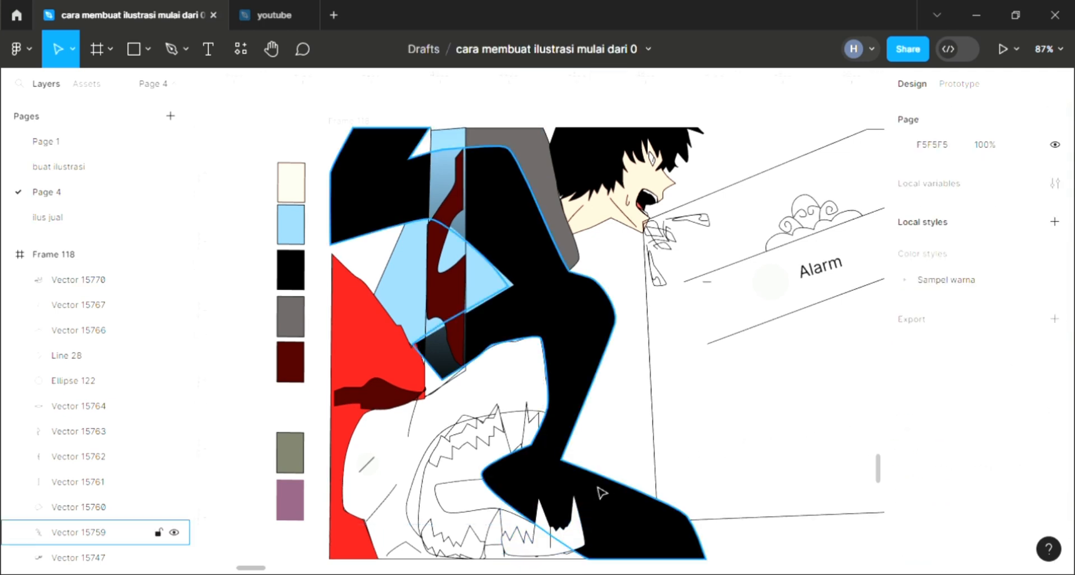
Fill the shark's head shape with light blue, sampled from the palette swatch
{"action": "left_click", "coordinate": [500, 529]}
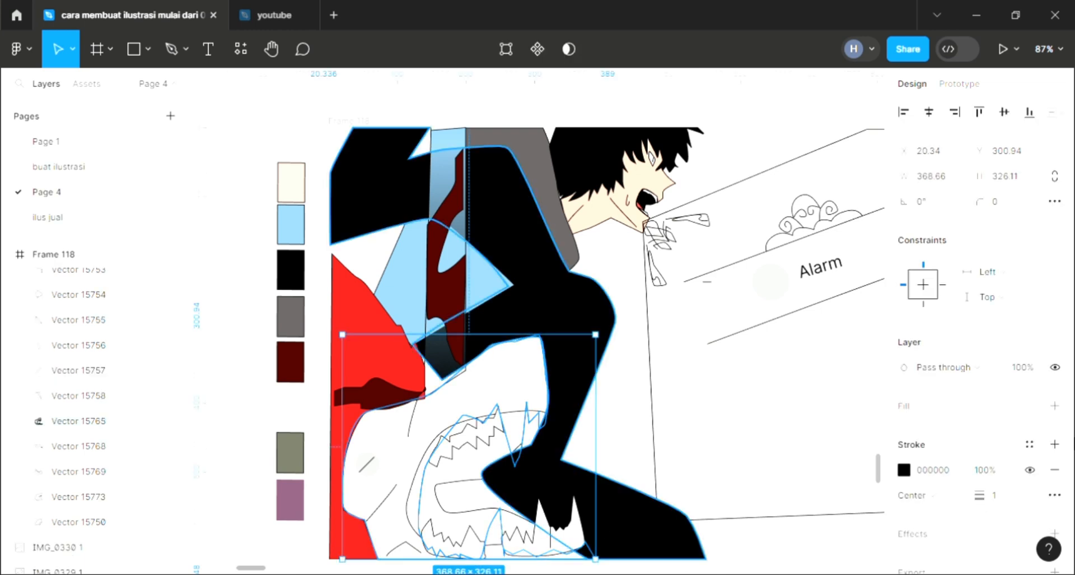
{"action": "left_click", "coordinate": [1054, 405]}
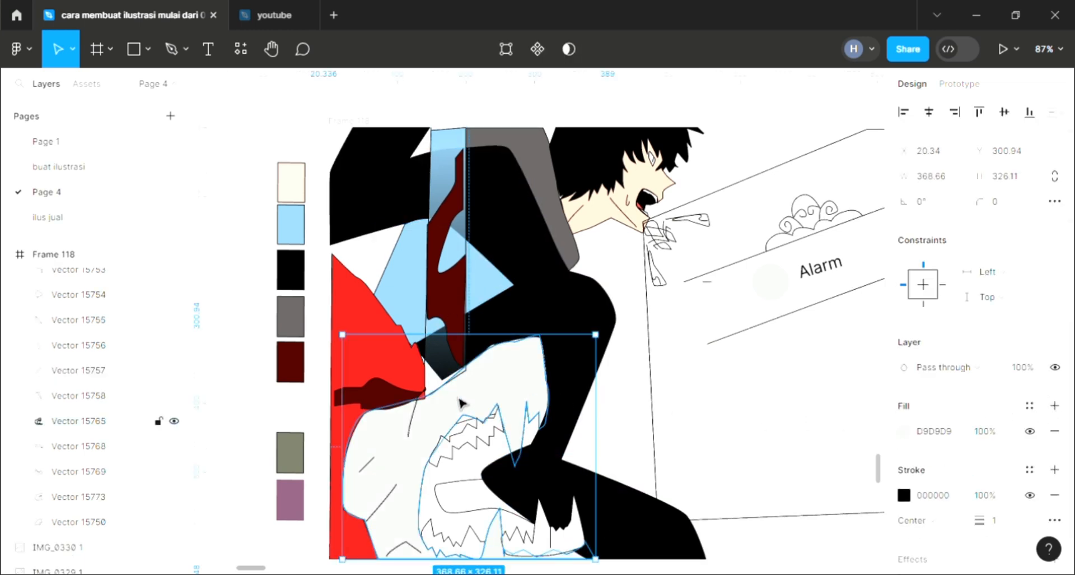
{"action": "key", "text": "i"}
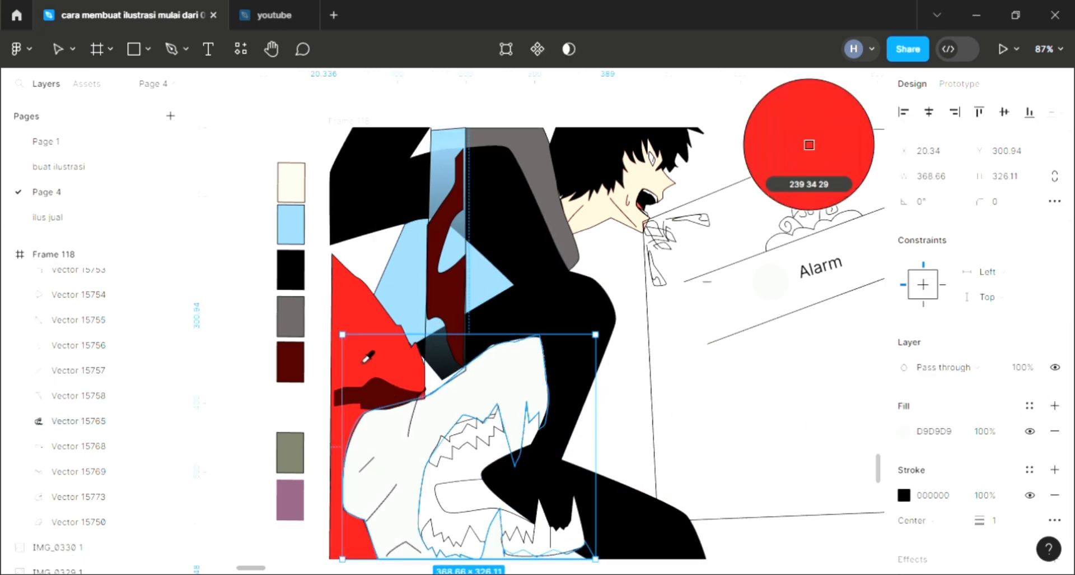
{"action": "left_click", "coordinate": [300, 236]}
{"action": "left_click", "coordinate": [780, 388]}
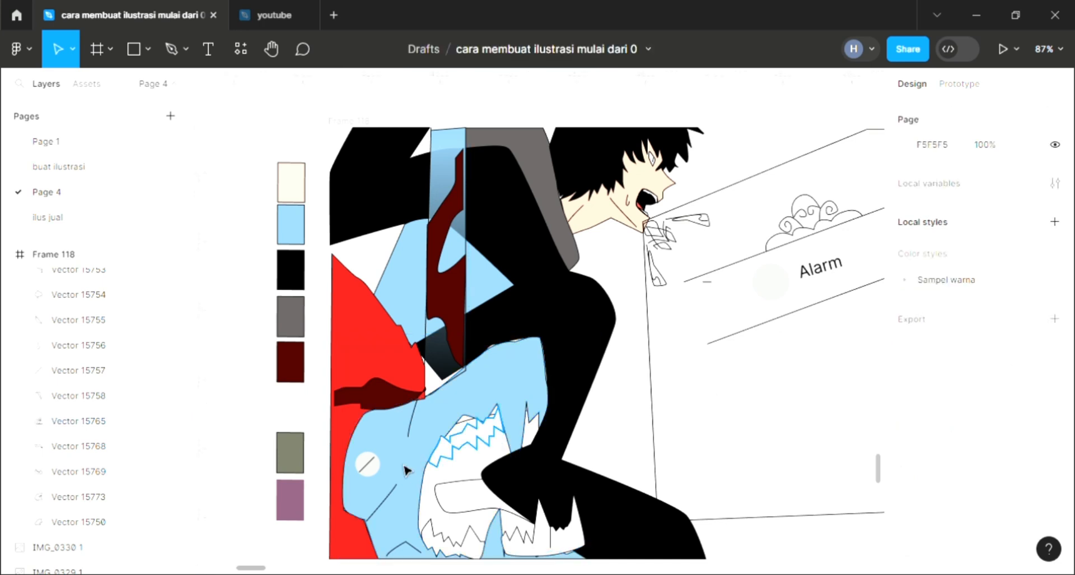
Fill the shark's round eye with dark red 4D0402, sampled from the wavy shape above it
{"action": "left_click", "coordinate": [372, 468]}
{"action": "key", "text": "i"}
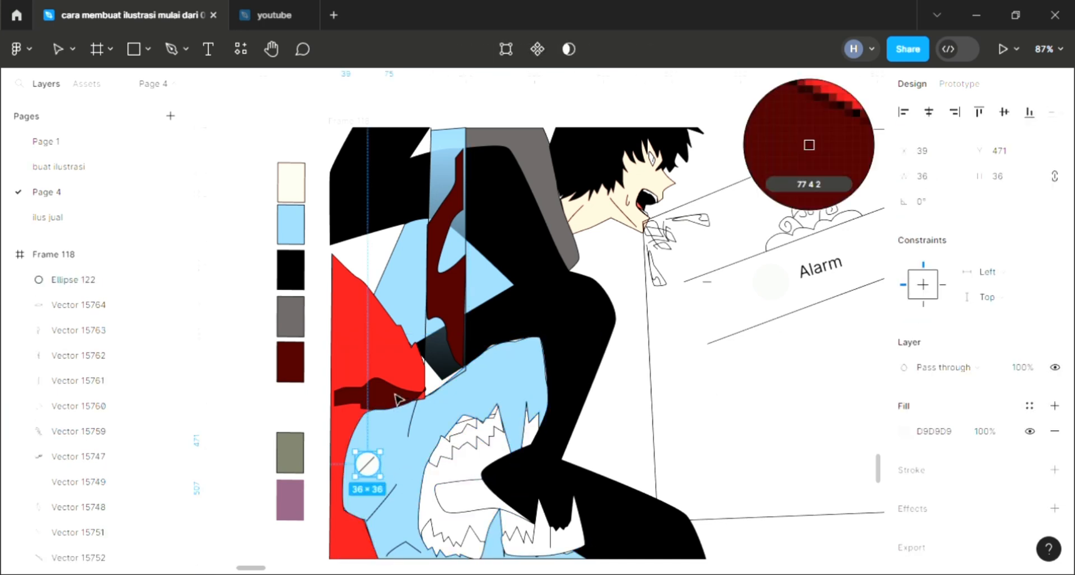
{"action": "left_click", "coordinate": [397, 398]}
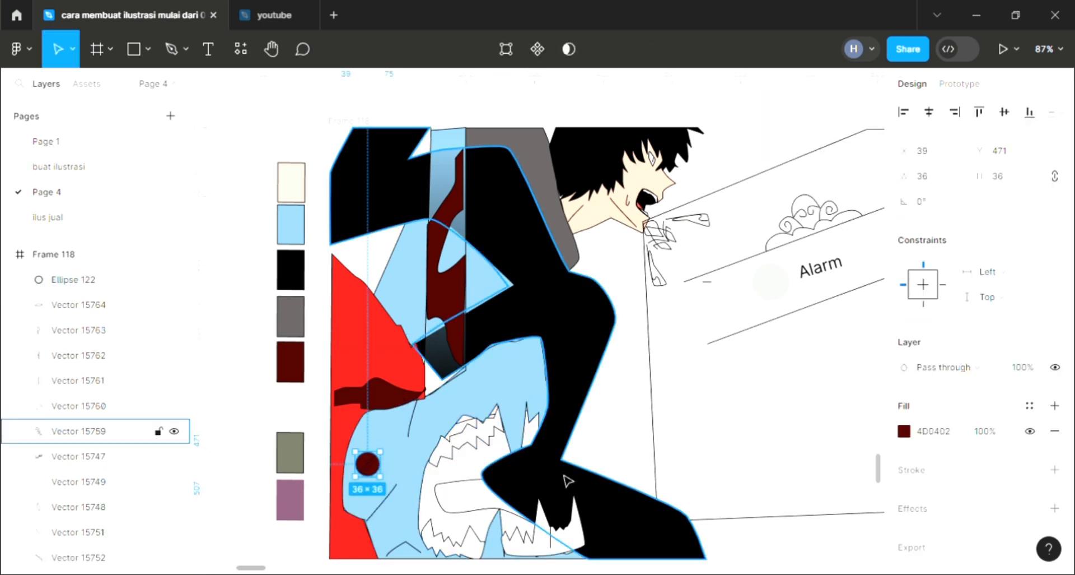
{"action": "left_click", "coordinate": [669, 445]}
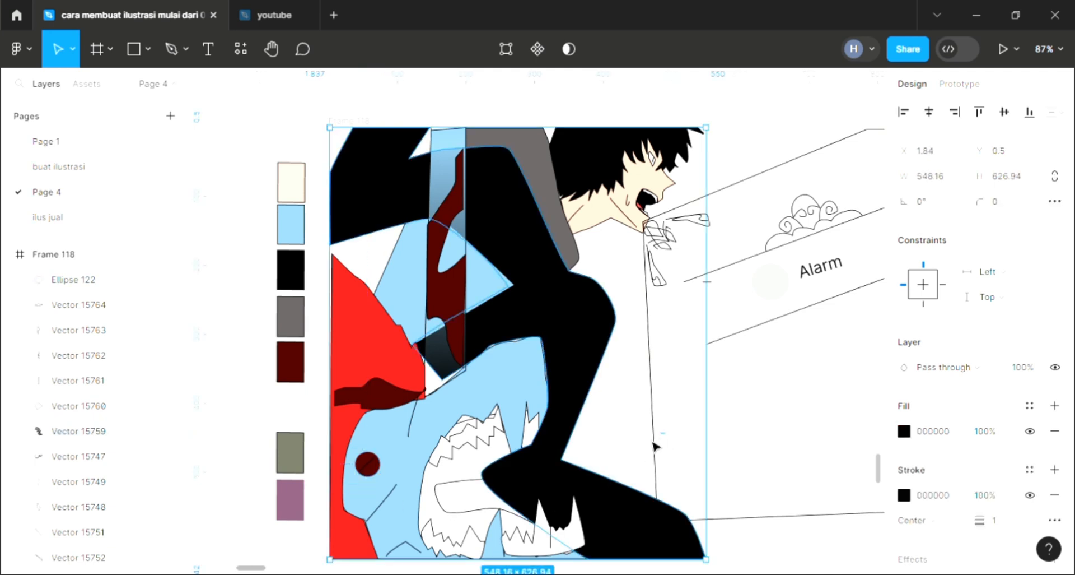
Fill the shark's tongue with bright red EF221D, sampled from the red shape behind the head
{"action": "left_click", "coordinate": [462, 518]}
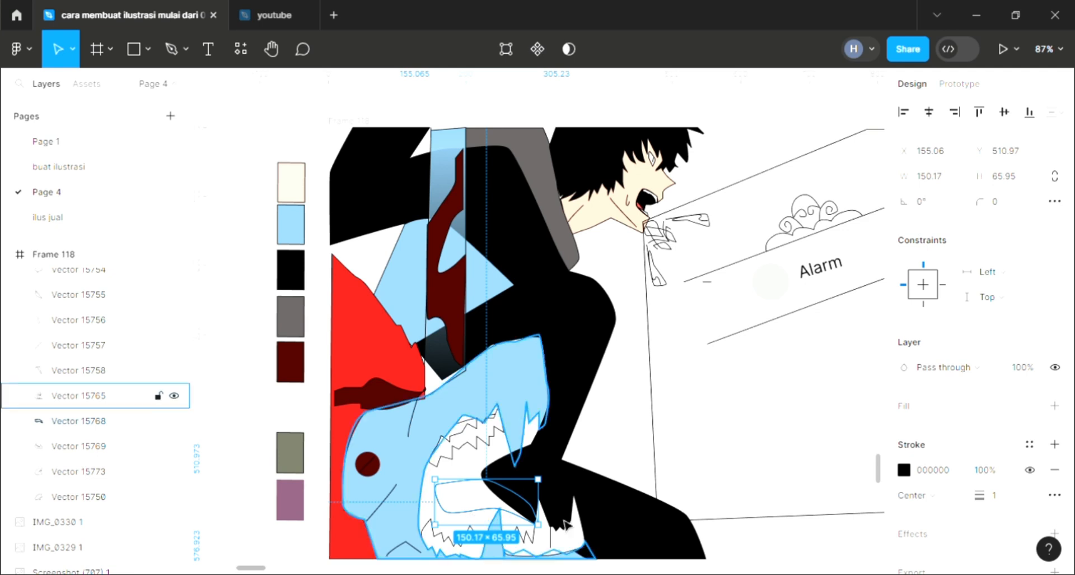
{"action": "left_click", "coordinate": [1055, 405]}
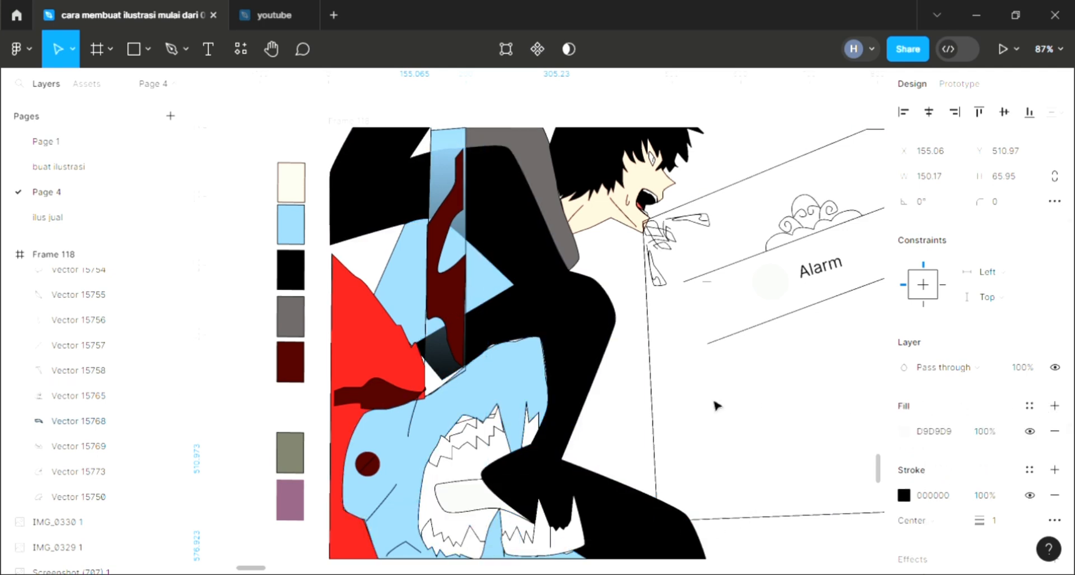
{"action": "key", "text": "i"}
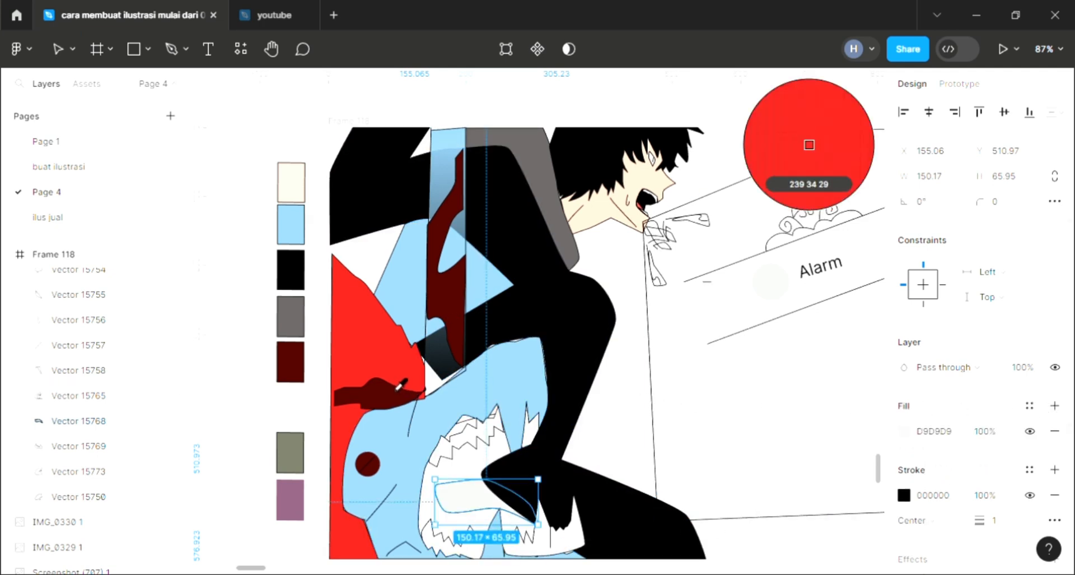
{"action": "left_click", "coordinate": [809, 144]}
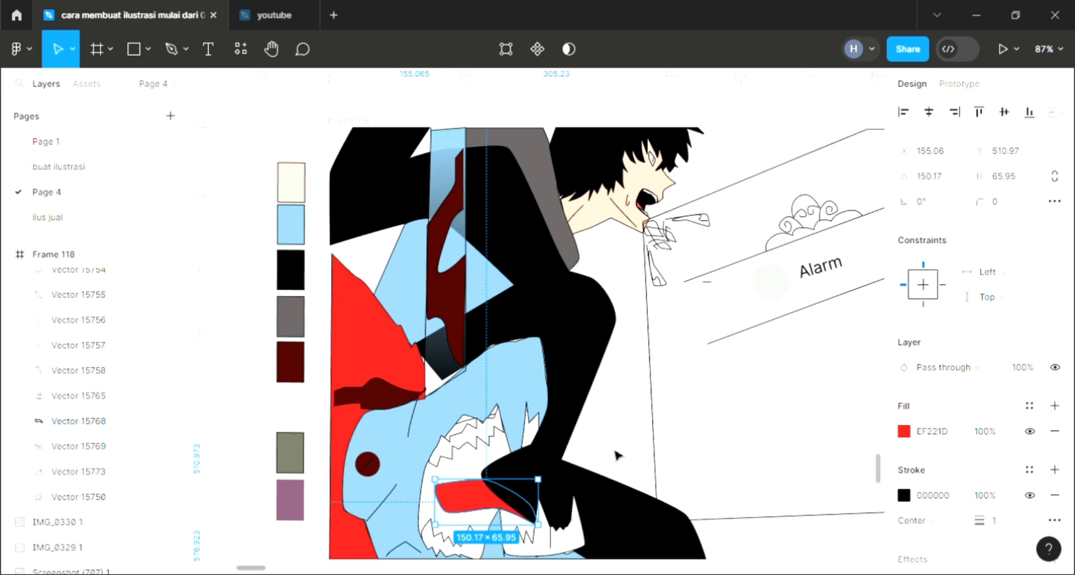
{"action": "key", "text": "Escape"}
Fill the shark's mouth interior behind the teeth and tongue with sampled black 000000
{"action": "left_click", "coordinate": [535, 537]}
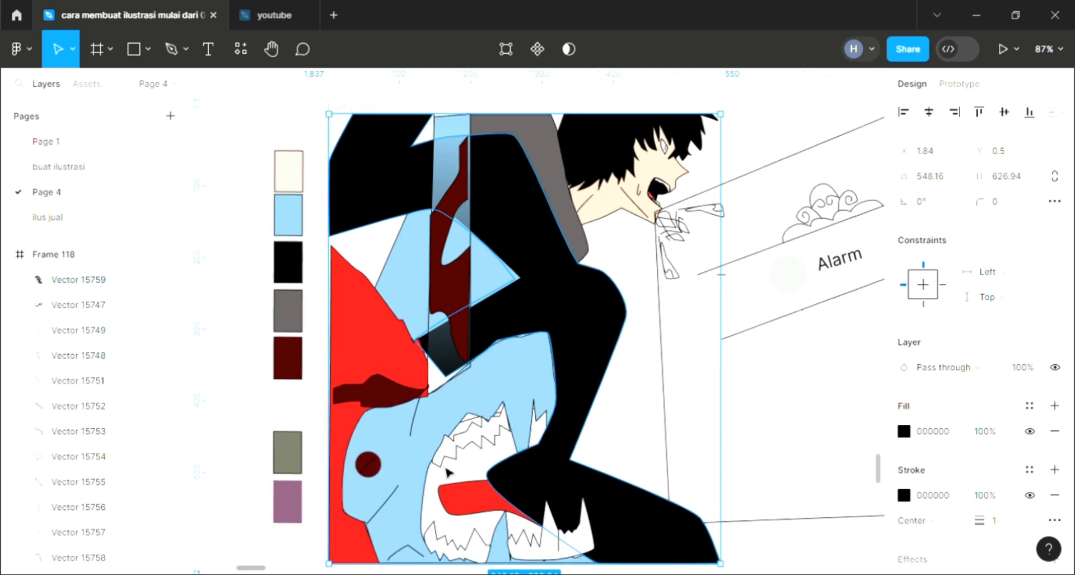
{"action": "scroll", "coordinate": [475, 425], "scroll_direction": "up", "scroll_amount": 3}
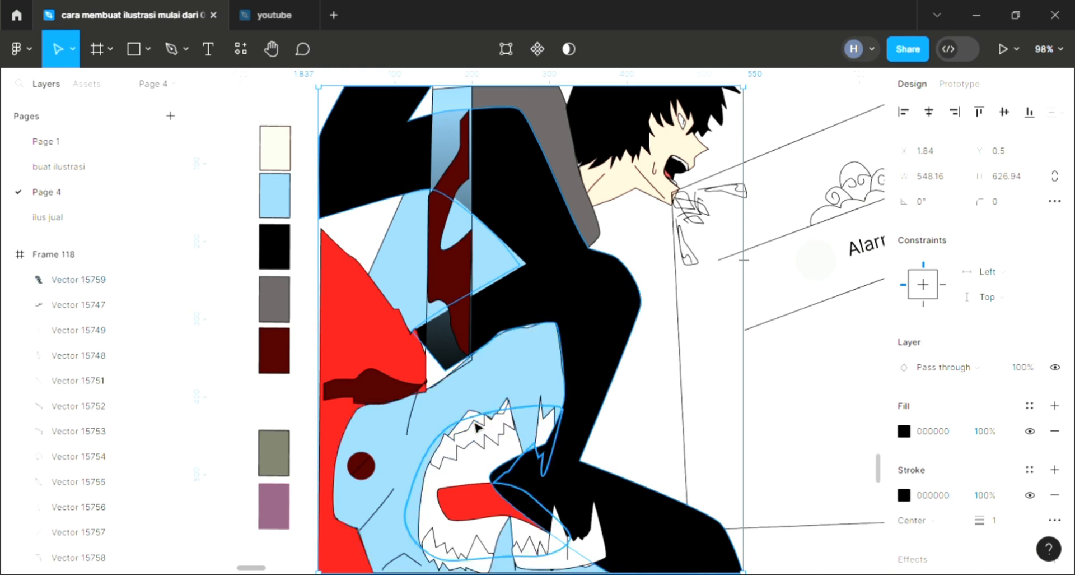
{"action": "left_click", "coordinate": [479, 429]}
{"action": "scroll", "coordinate": [650, 450], "scroll_direction": "down", "scroll_amount": 1}
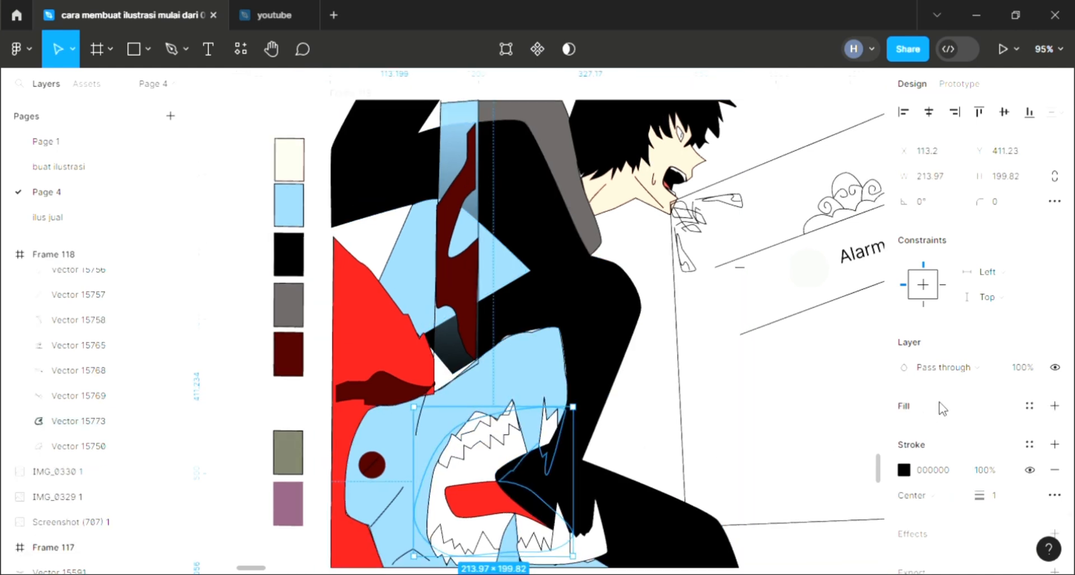
{"action": "left_click", "coordinate": [1055, 406]}
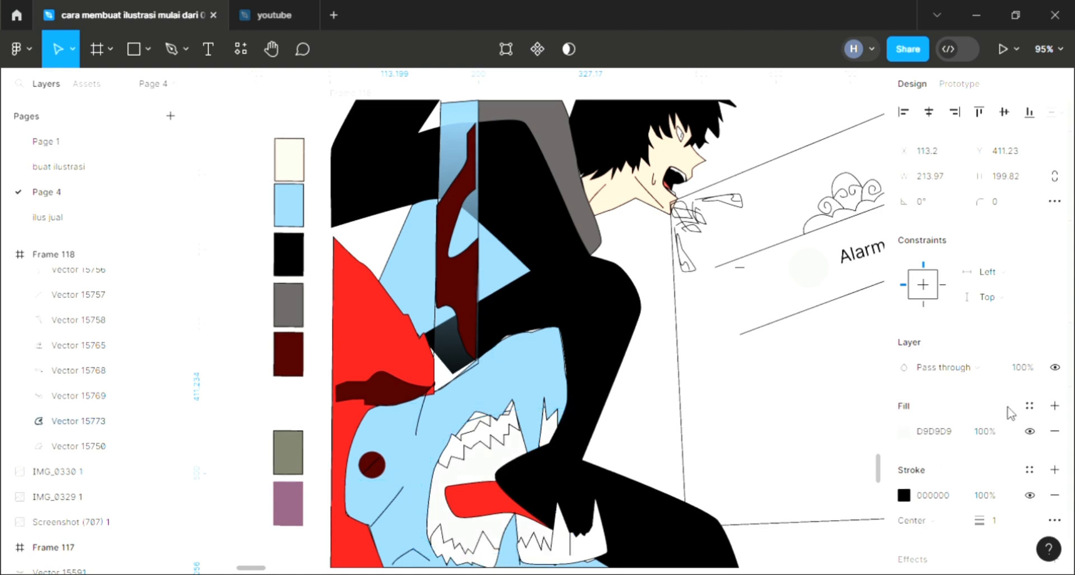
{"action": "key", "text": "i"}
{"action": "left_click", "coordinate": [809, 144]}
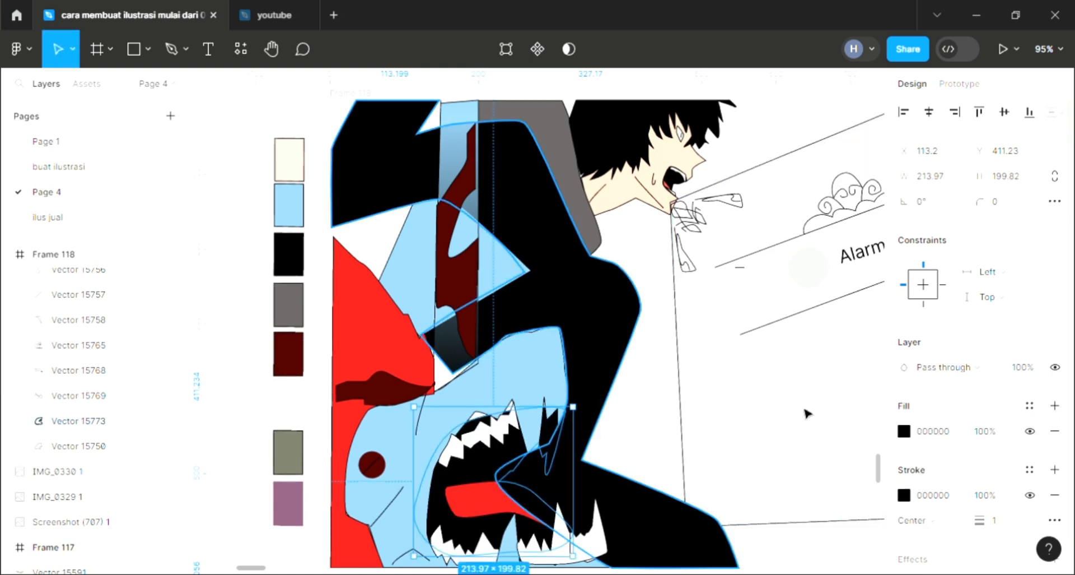
{"action": "left_click", "coordinate": [815, 408]}
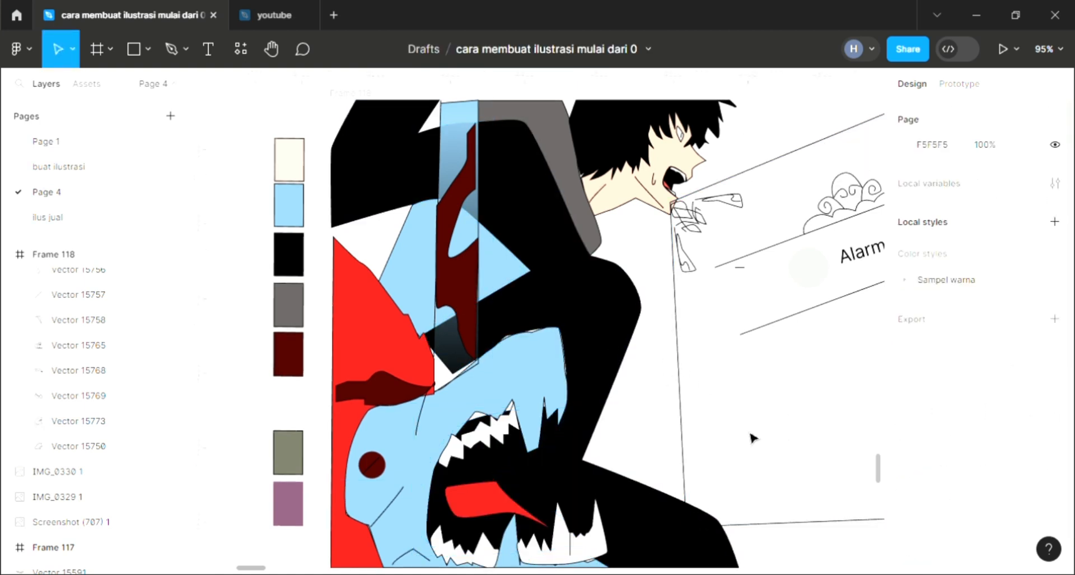
Bring the shark's red tongue to the front, above the character's black leg
{"action": "left_click", "coordinate": [514, 523]}
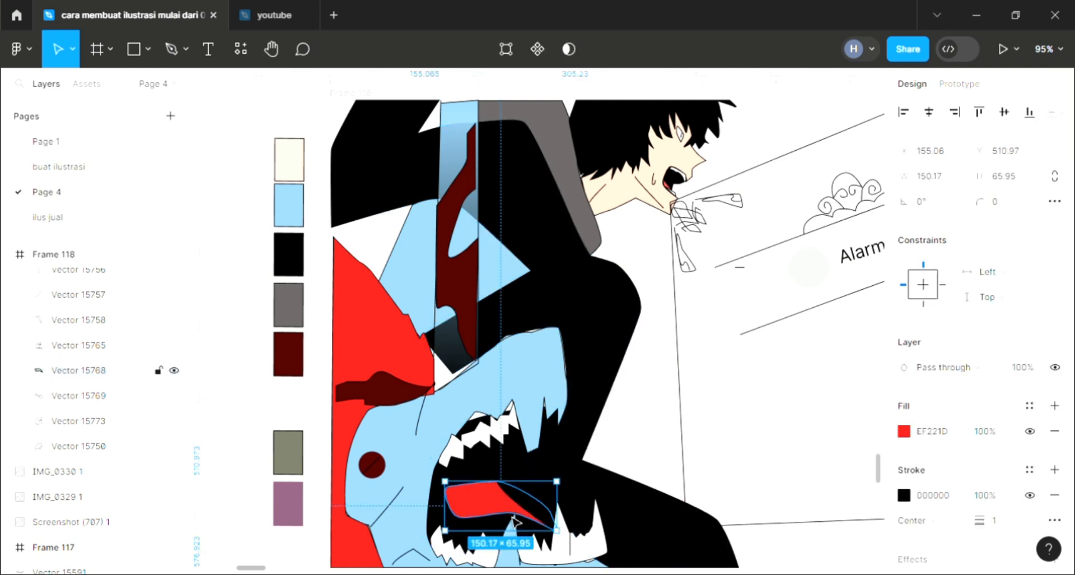
{"action": "key", "text": "ctrl+shift+bracketright"}
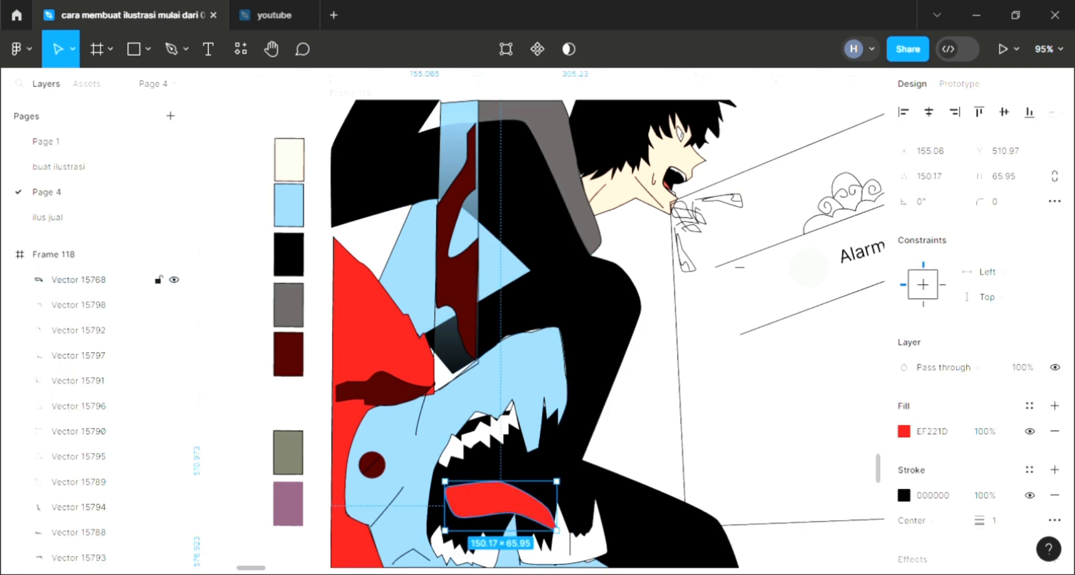
{"action": "left_click", "coordinate": [728, 466]}
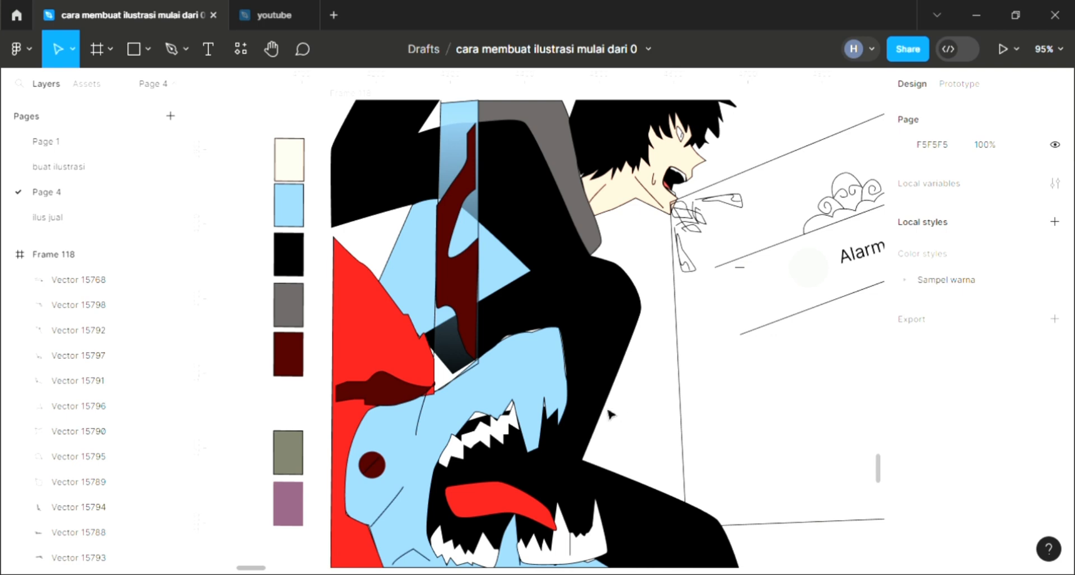
{"action": "scroll", "coordinate": [609, 413], "scroll_direction": "down", "scroll_amount": 1, "text": "ctrl"}
{"action": "scroll", "coordinate": [599, 413], "scroll_direction": "right", "scroll_amount": 2}
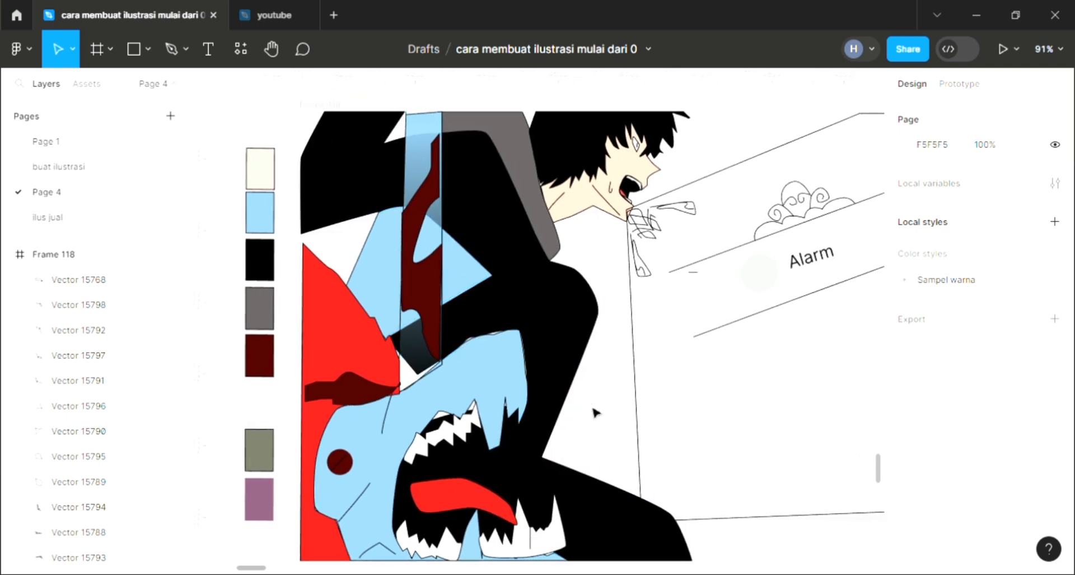
Try to send the shark's light-blue head shape behind the other shapes, and undo the reordering
{"action": "scroll", "coordinate": [583, 381], "scroll_direction": "right", "scroll_amount": 2}
{"action": "scroll", "coordinate": [587, 386], "scroll_direction": "right", "scroll_amount": 2}
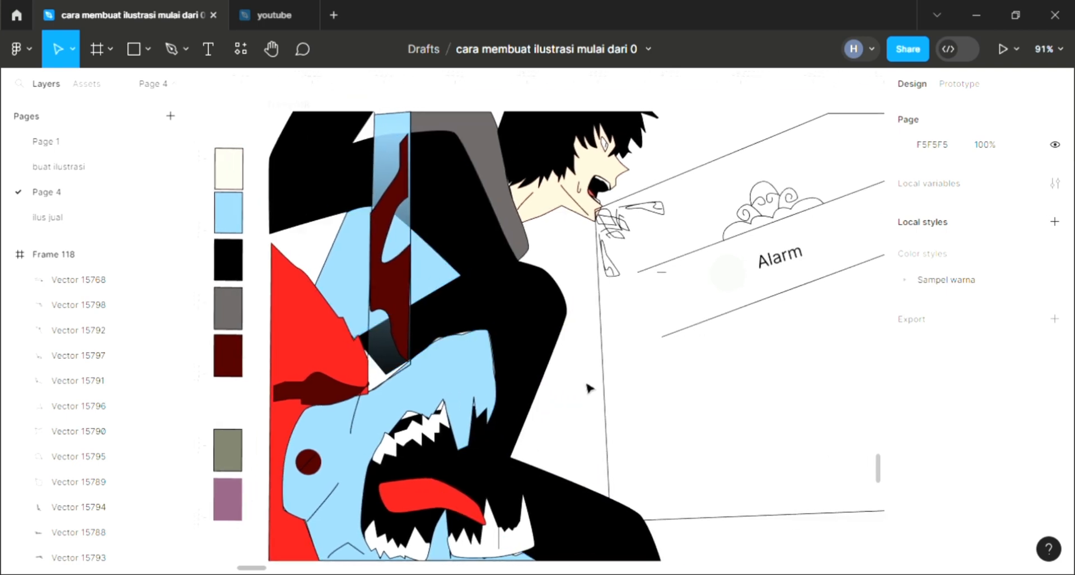
{"action": "scroll", "coordinate": [588, 387], "scroll_direction": "right", "scroll_amount": 4}
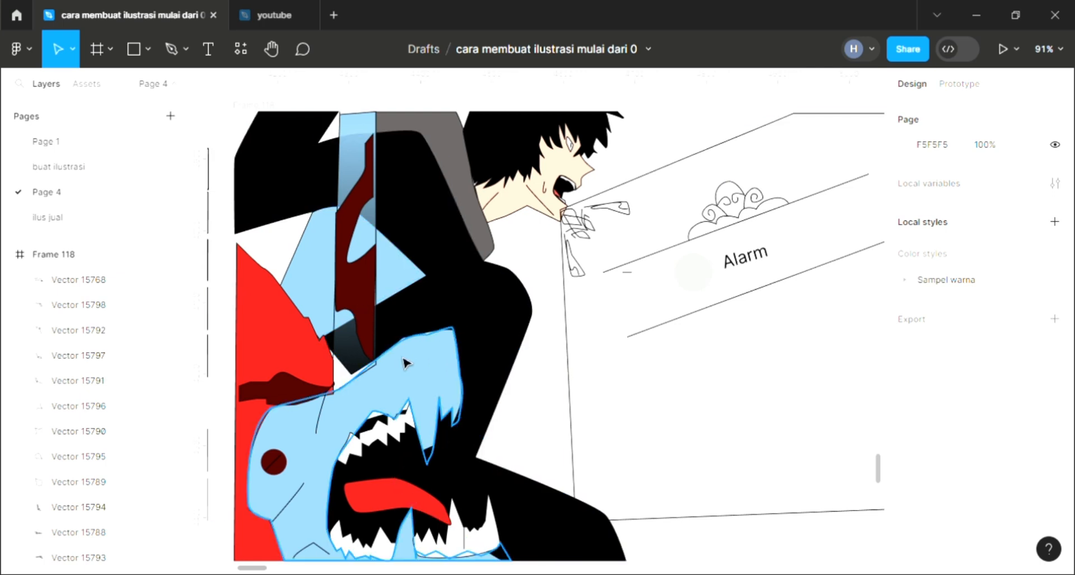
{"action": "scroll", "coordinate": [382, 377], "scroll_direction": "up", "scroll_amount": 5, "text": "ctrl"}
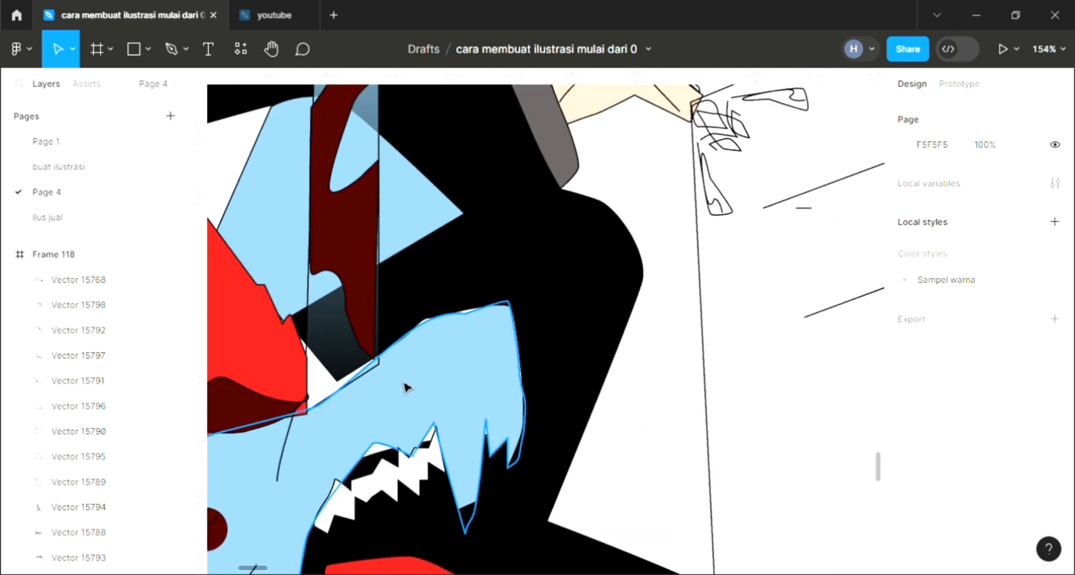
{"action": "left_click", "coordinate": [403, 385]}
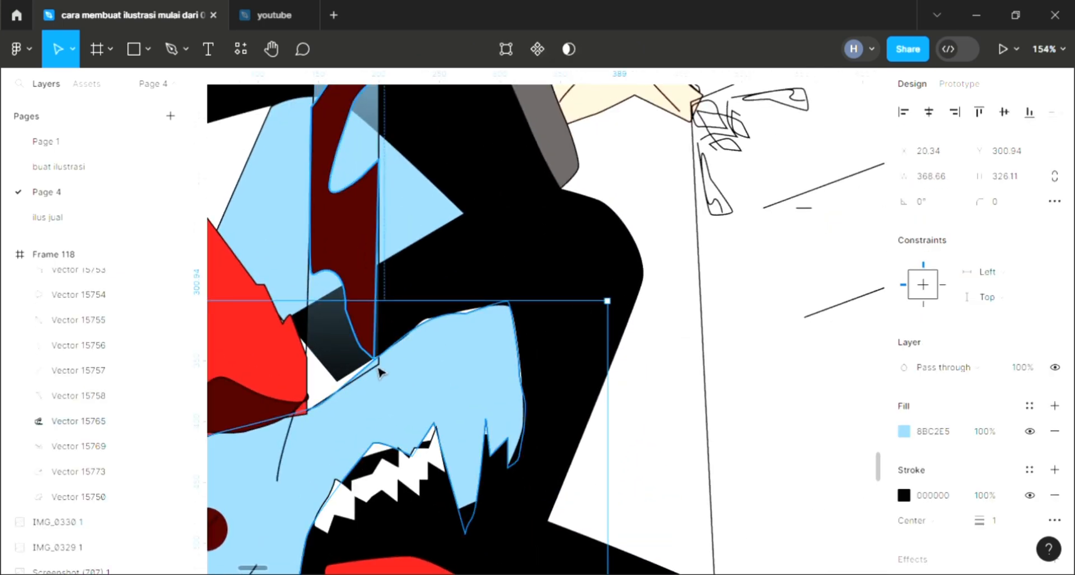
{"action": "key", "text": "ctrl+shift+bracketleft"}
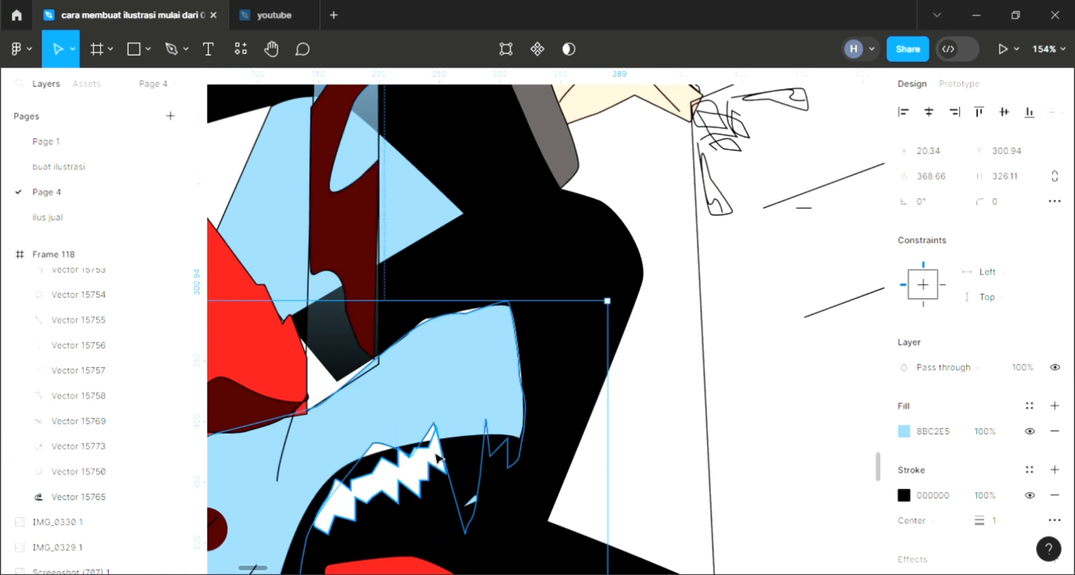
{"action": "key", "text": "ctrl+z"}
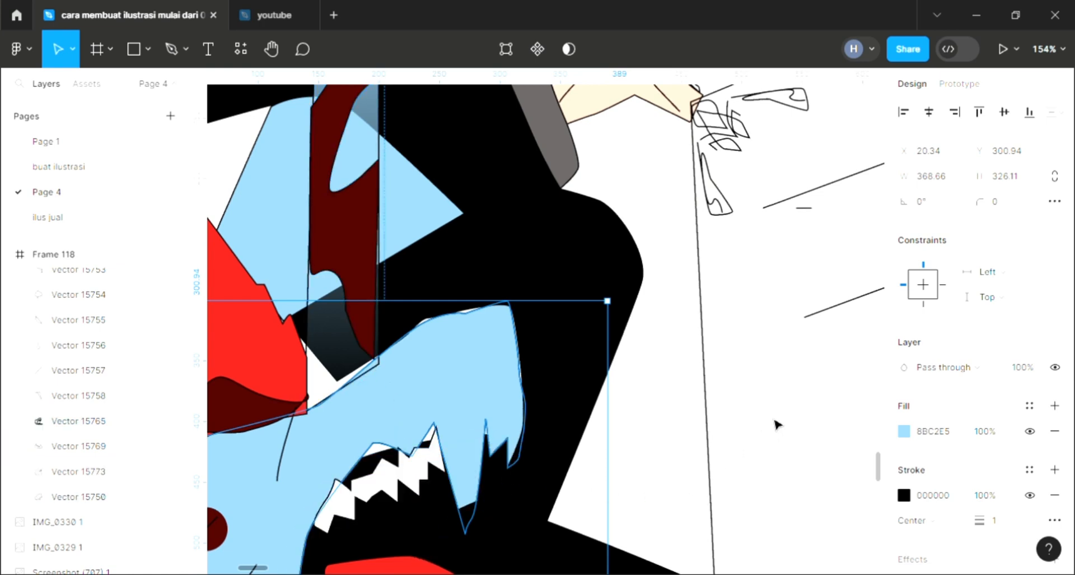
{"action": "left_click", "coordinate": [776, 424]}
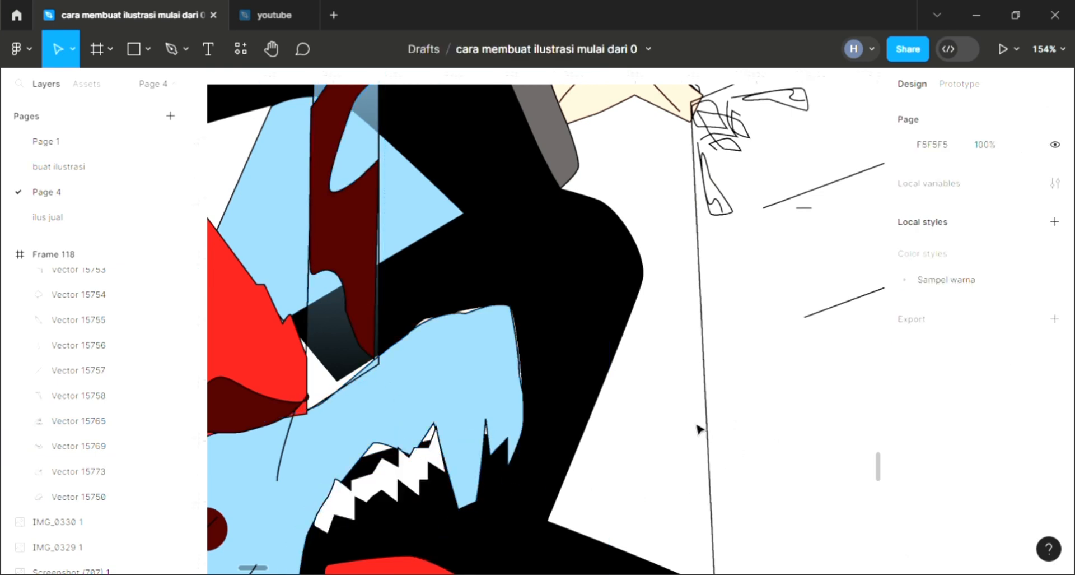
Move the lower corner point of the vertical gradient strip to X 200, Y 347 at the shark head's outline
{"action": "double_click", "coordinate": [377, 376]}
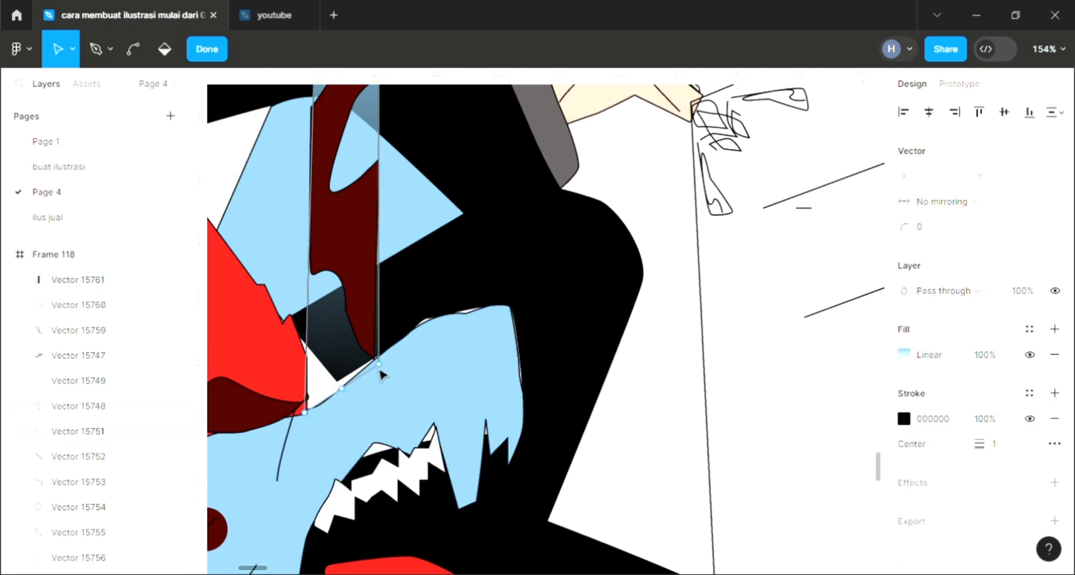
{"action": "left_click_drag", "start_coordinate": [383, 367], "coordinate": [383, 364]}
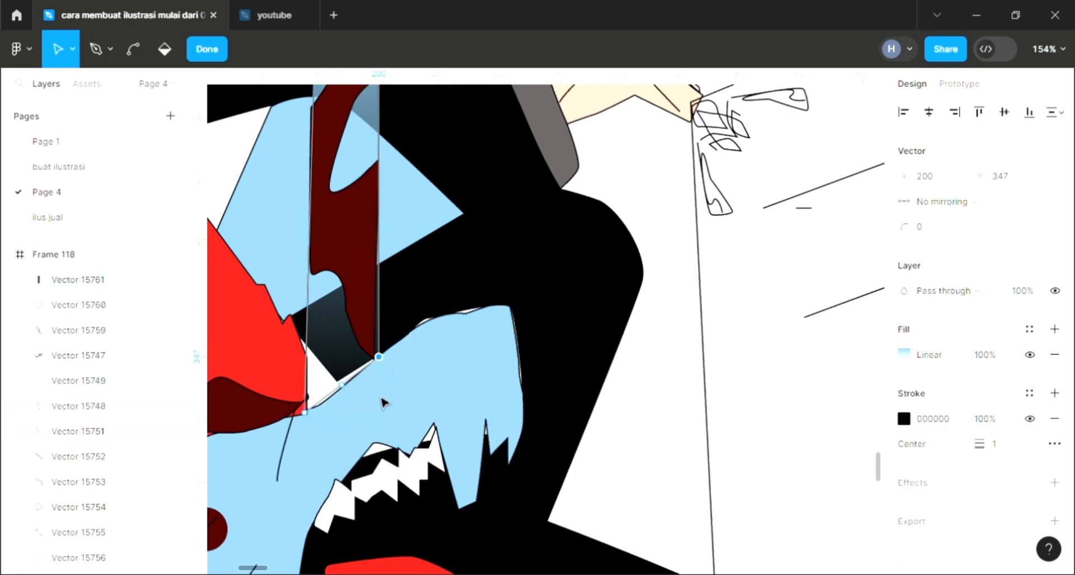
{"action": "double_click", "coordinate": [666, 391]}
{"action": "left_click", "coordinate": [665, 390]}
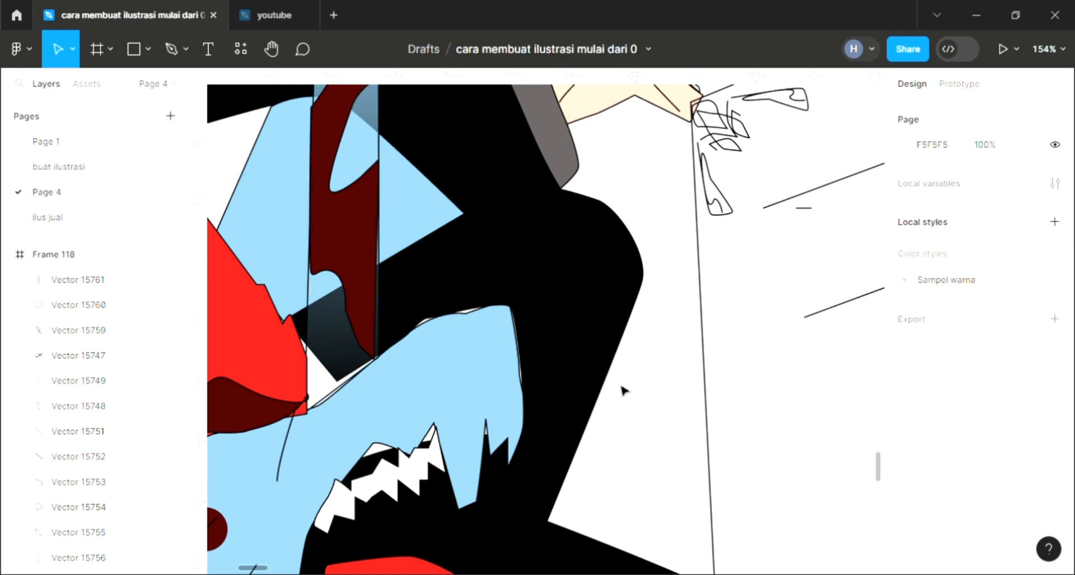
Bend the lower edge of the vertical gradient strip to follow the outline of the shark's head
{"action": "left_click", "coordinate": [333, 399]}
{"action": "double_click", "coordinate": [333, 399]}
{"action": "scroll", "coordinate": [333, 399], "scroll_direction": "up", "scroll_amount": 5}
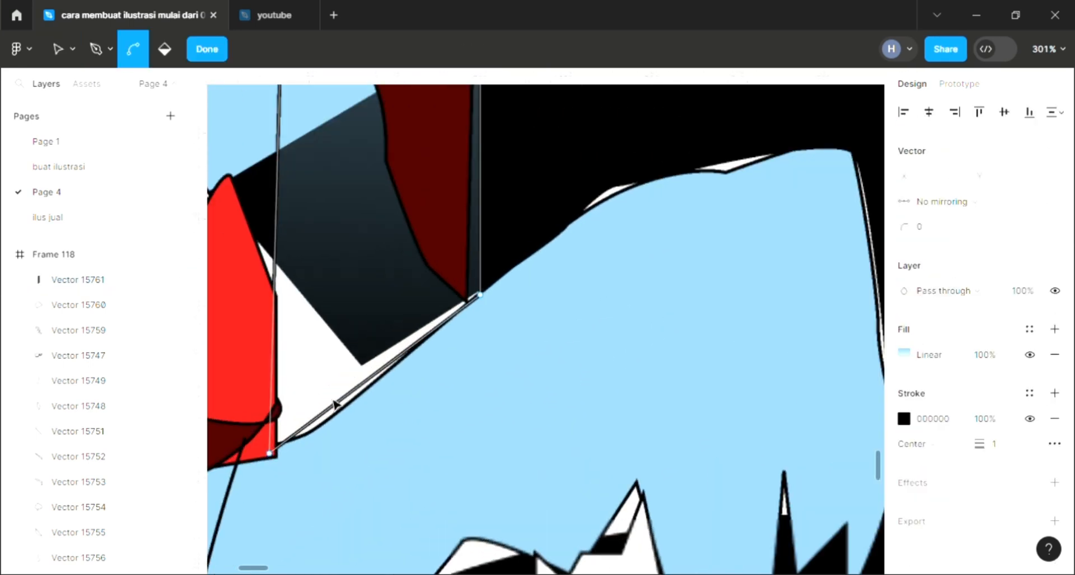
{"action": "left_click_drag", "start_coordinate": [332, 407], "coordinate": [341, 411]}
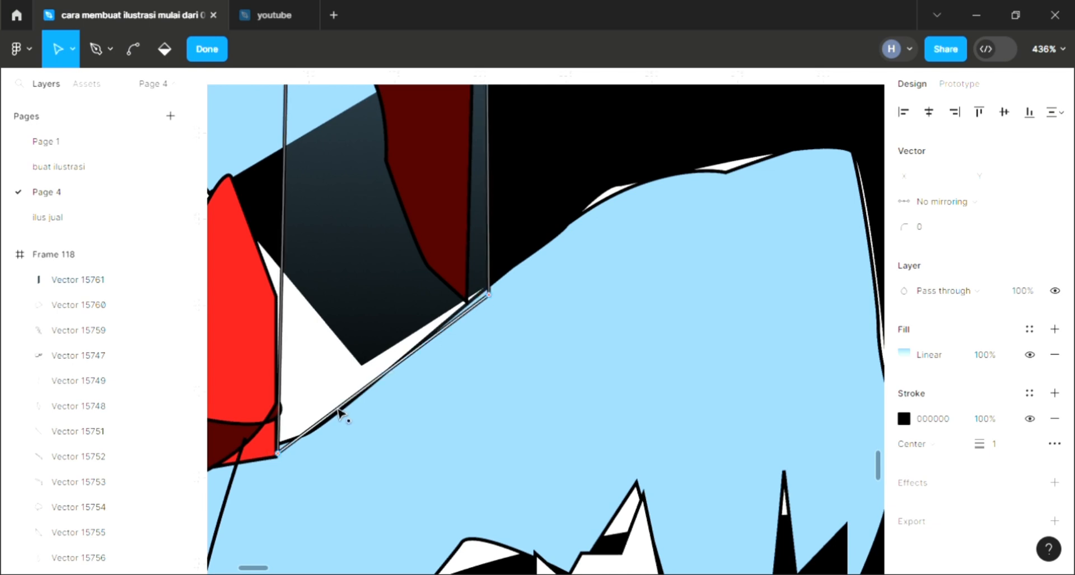
{"action": "scroll", "coordinate": [338, 413], "scroll_direction": "down", "scroll_amount": 5}
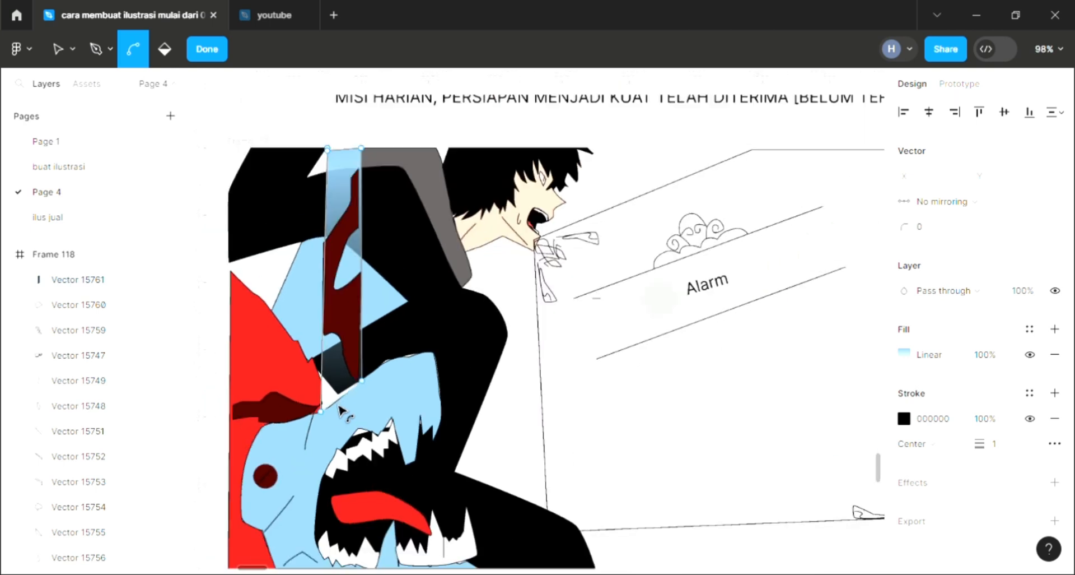
{"action": "scroll", "coordinate": [339, 413], "scroll_direction": "down", "scroll_amount": 3}
{"action": "left_click", "coordinate": [497, 416]}
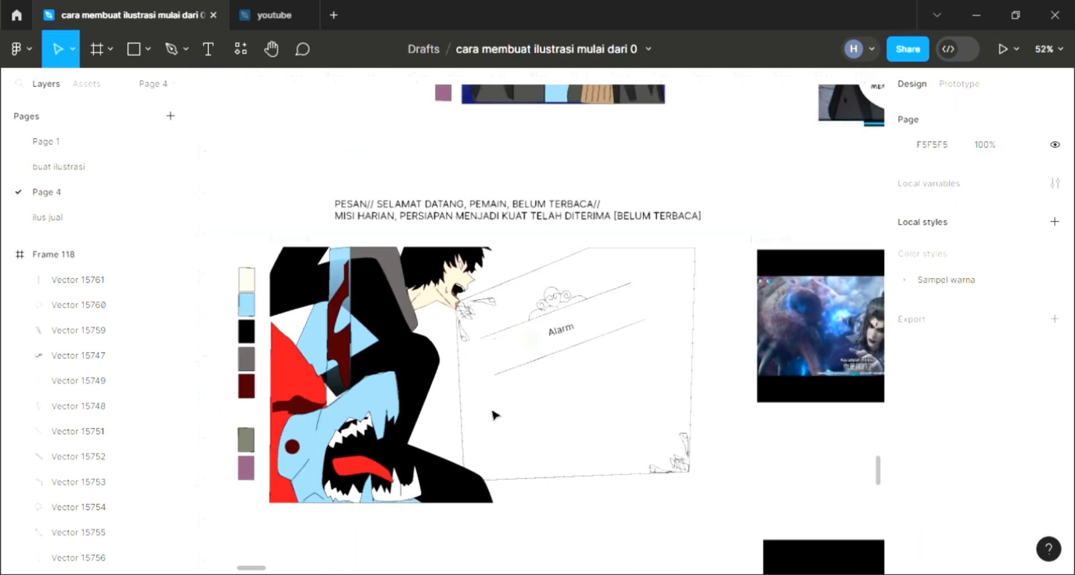
{"action": "left_click", "coordinate": [537, 341]}
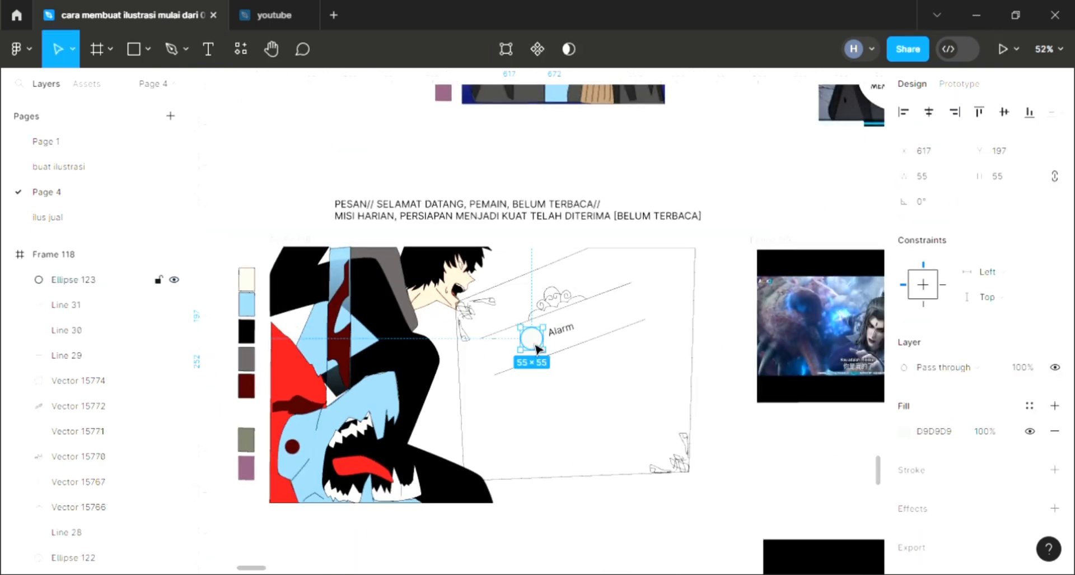
{"action": "scroll", "coordinate": [565, 384], "scroll_direction": "up", "scroll_amount": 3}
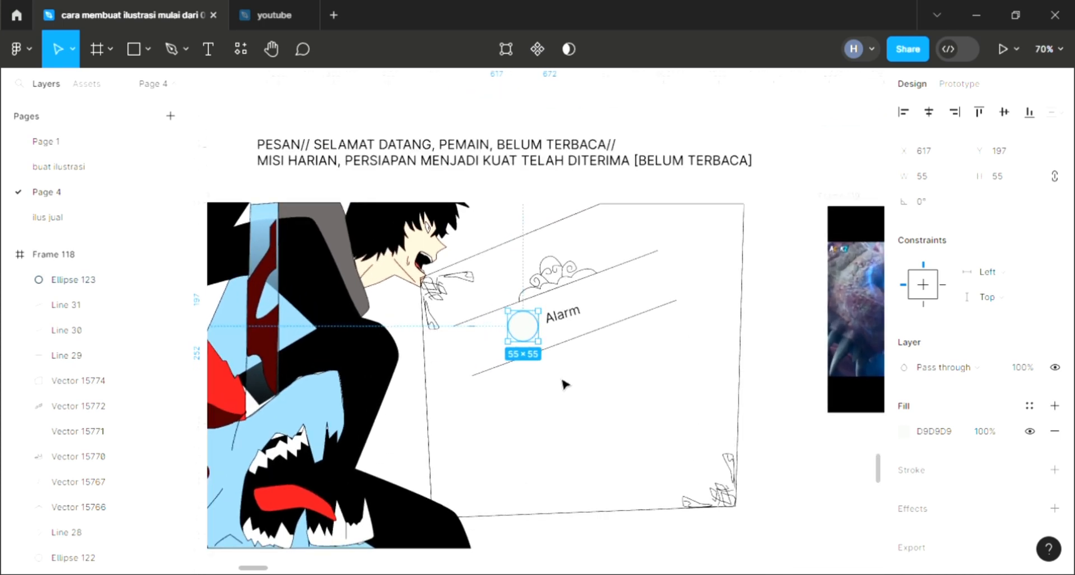
{"action": "left_click", "coordinate": [199, 187]}
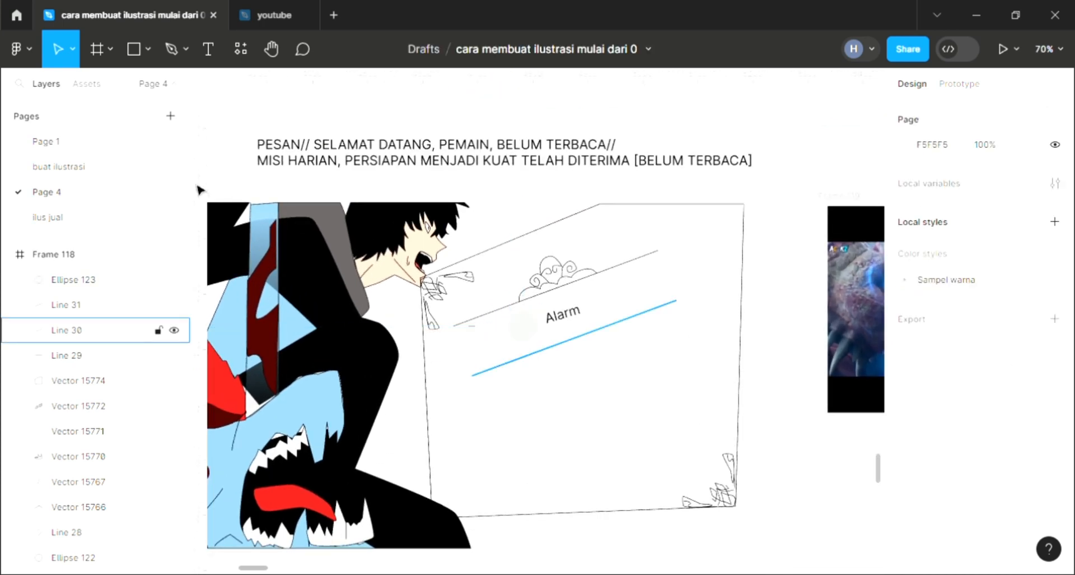
{"action": "left_click", "coordinate": [538, 338]}
{"action": "left_click", "coordinate": [547, 444]}
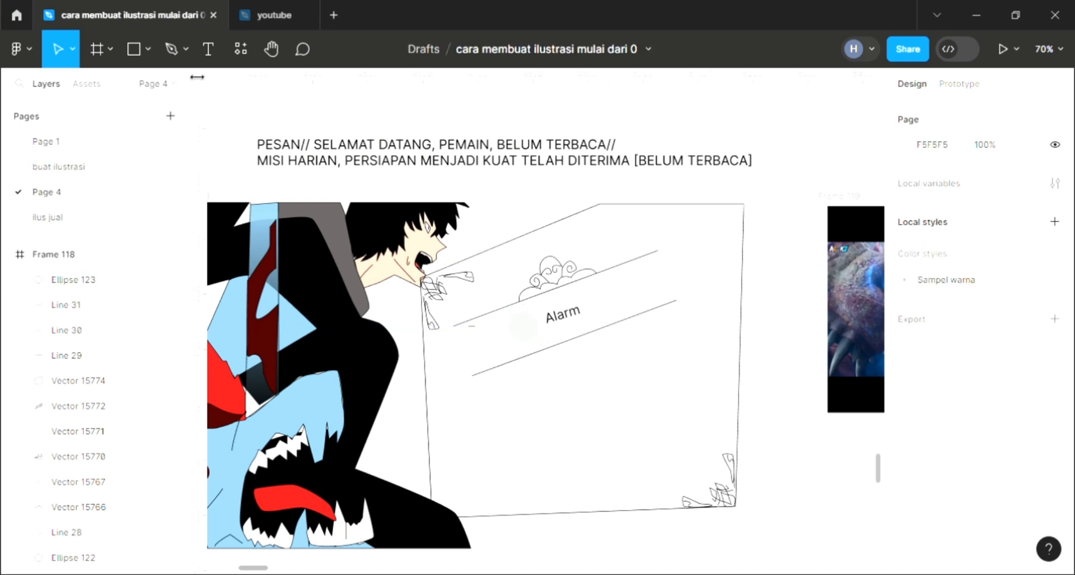
Fill the large slanted panel behind the Alarm text with the shark's sampled blue and shift it to the more saturated 43AEF1
{"action": "left_click", "coordinate": [486, 258]}
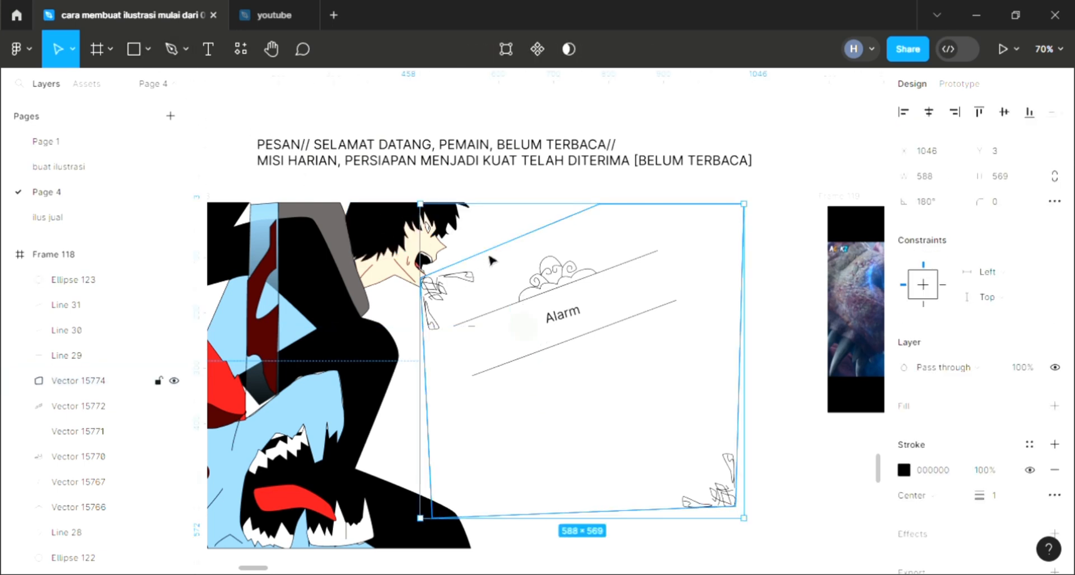
{"action": "left_click", "coordinate": [1055, 405]}
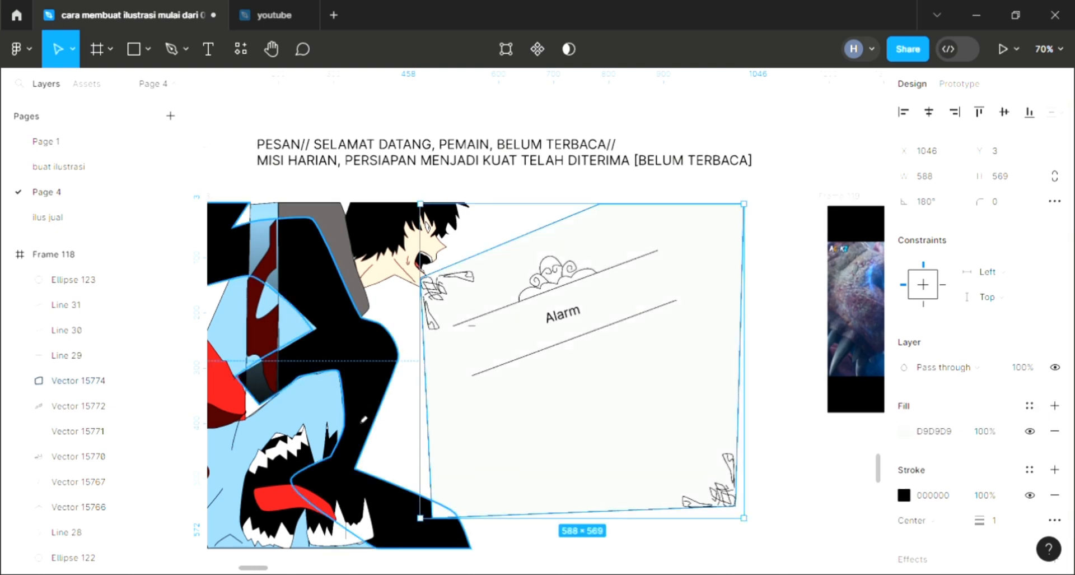
{"action": "key", "text": "i"}
{"action": "left_click", "coordinate": [809, 145]}
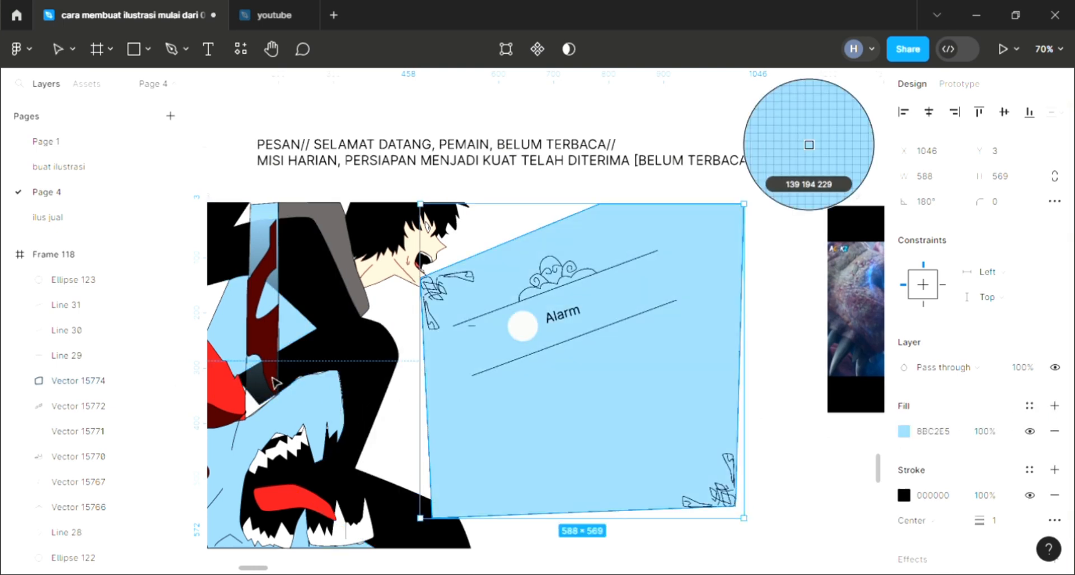
{"action": "left_click", "coordinate": [904, 432]}
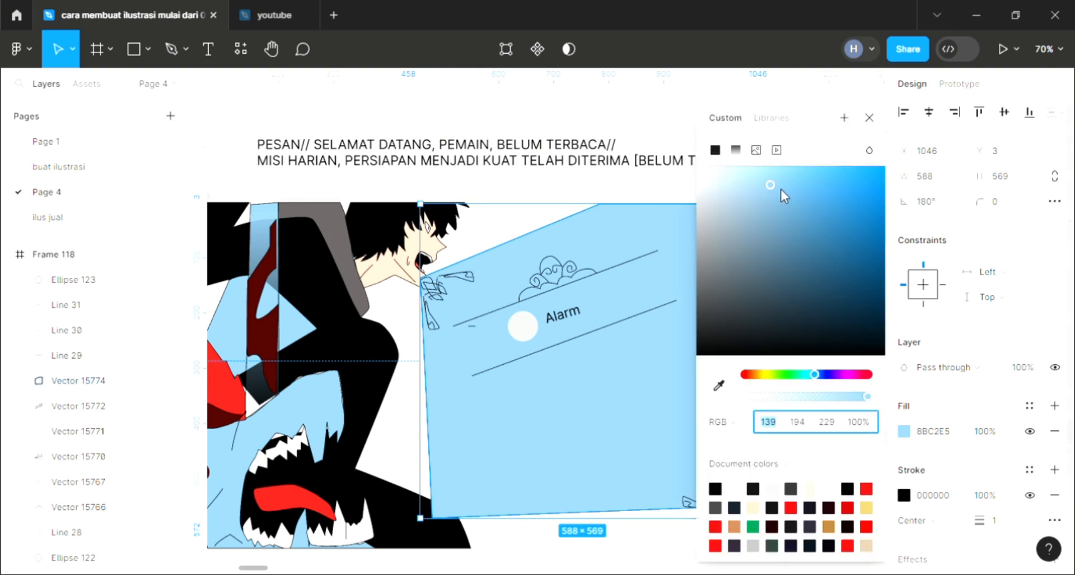
{"action": "left_click", "coordinate": [834, 177]}
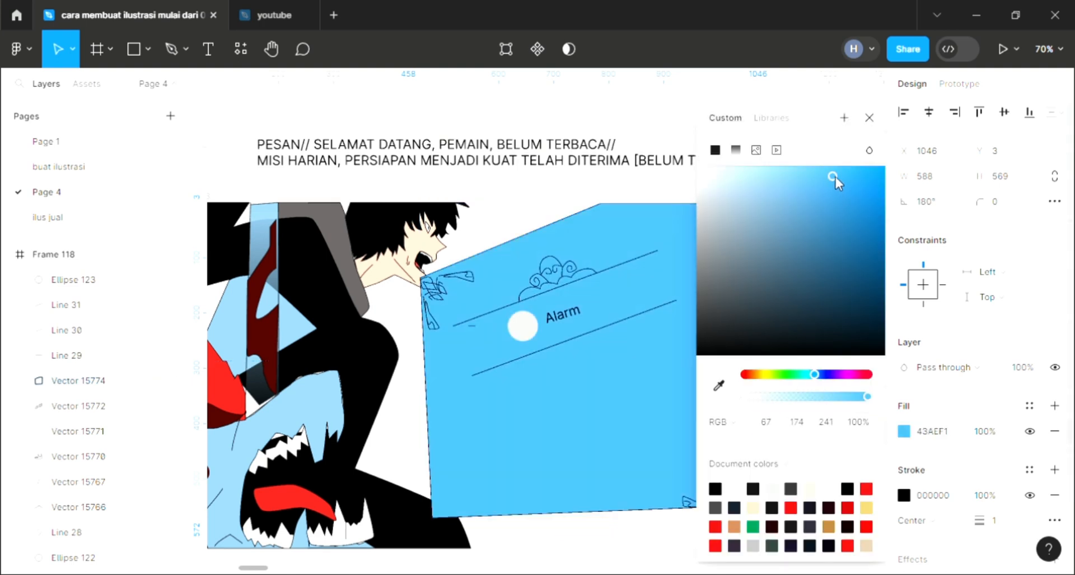
{"action": "left_click", "coordinate": [870, 118]}
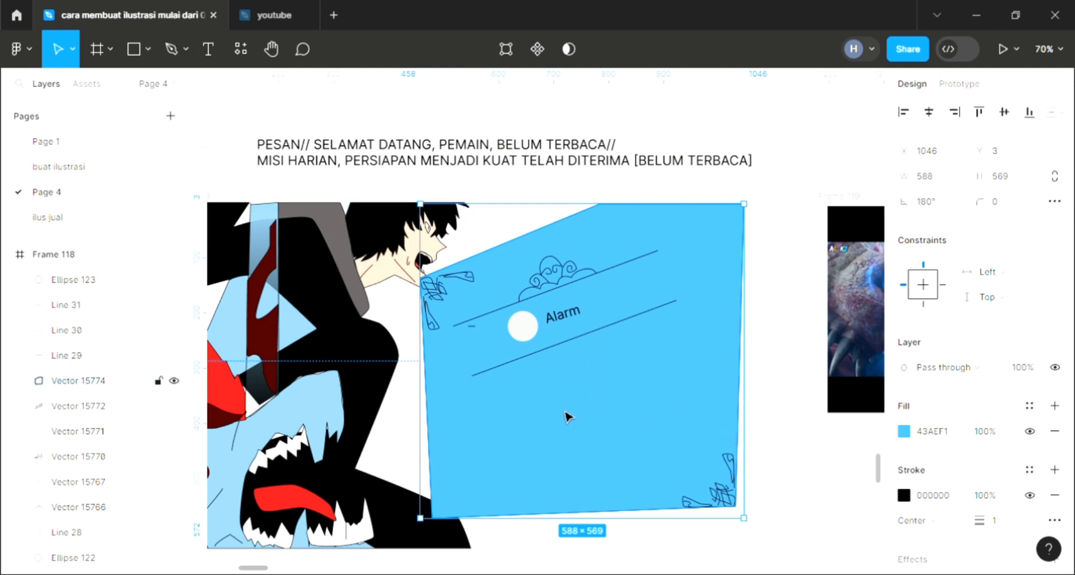
Add an exclamation mark "!" as a text object and place it centred on the circle beside the Alarm text
{"action": "scroll", "coordinate": [567, 415], "scroll_direction": "up", "scroll_amount": 5}
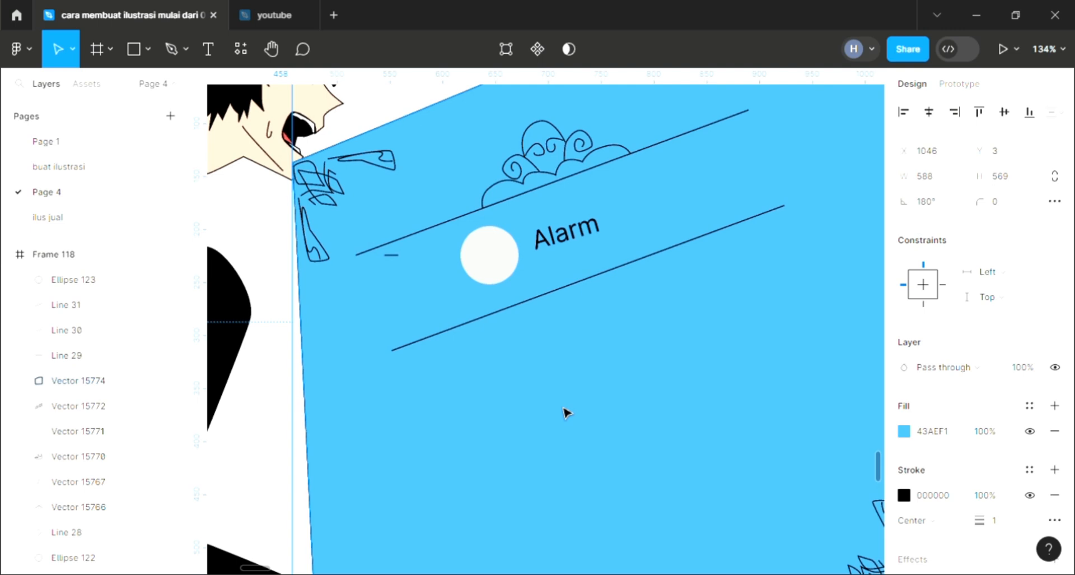
{"action": "left_click", "coordinate": [208, 49]}
{"action": "left_click", "coordinate": [549, 380]}
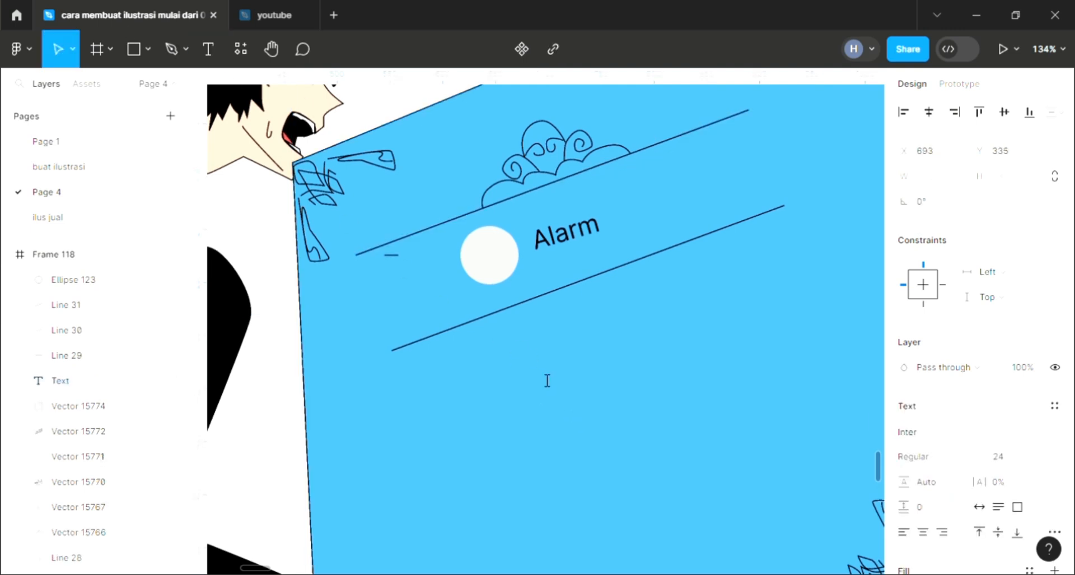
{"action": "type", "text": "!"}
{"action": "key", "text": "Escape"}
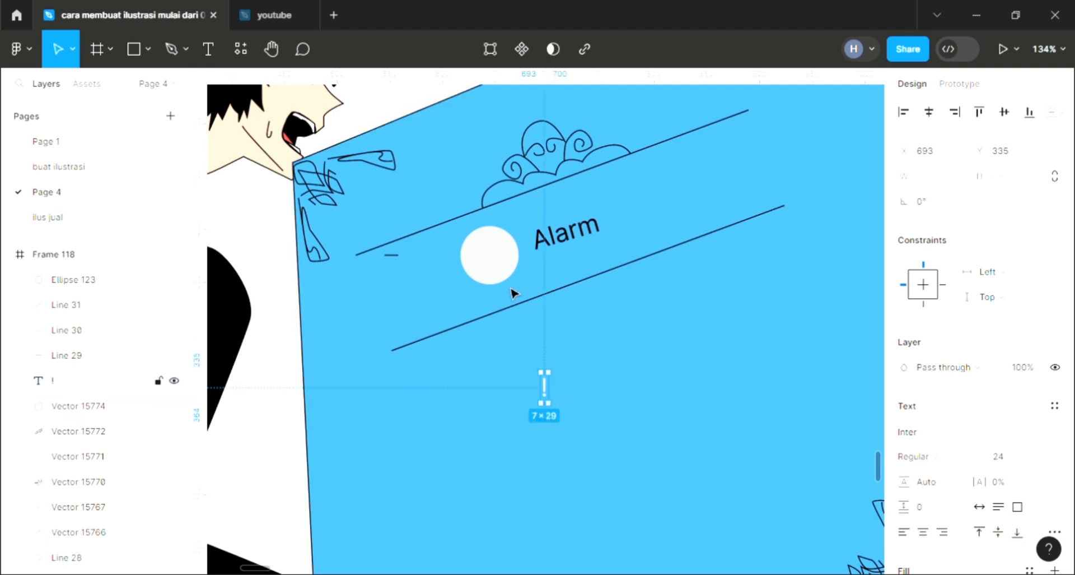
{"action": "left_click_drag", "start_coordinate": [551, 396], "coordinate": [514, 265]}
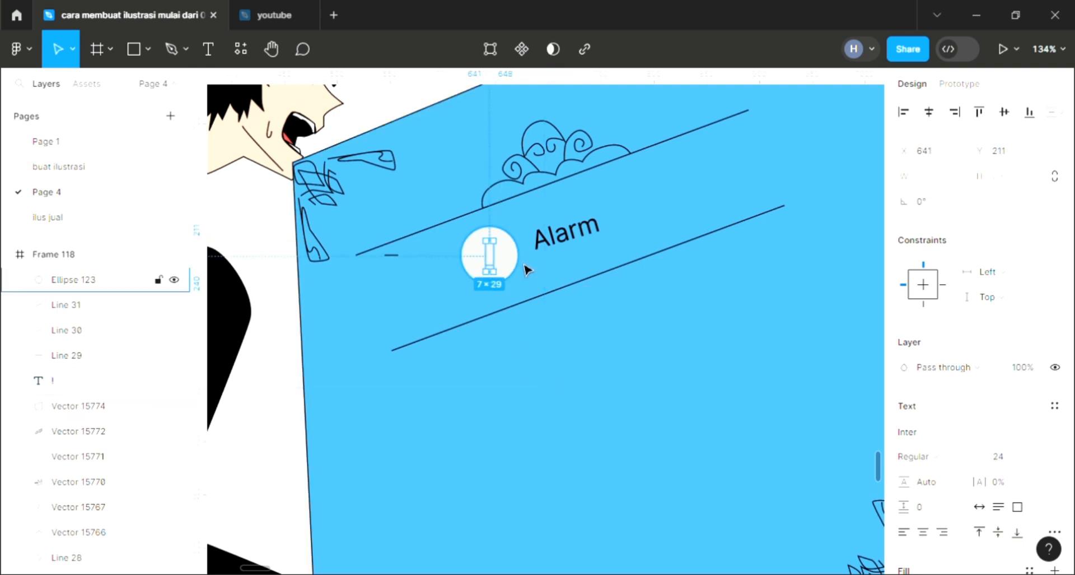
Try filling the circle beside the Alarm text with sampled white FFFFFF and sending it to the back, and undo both changes
{"action": "key", "text": "i"}
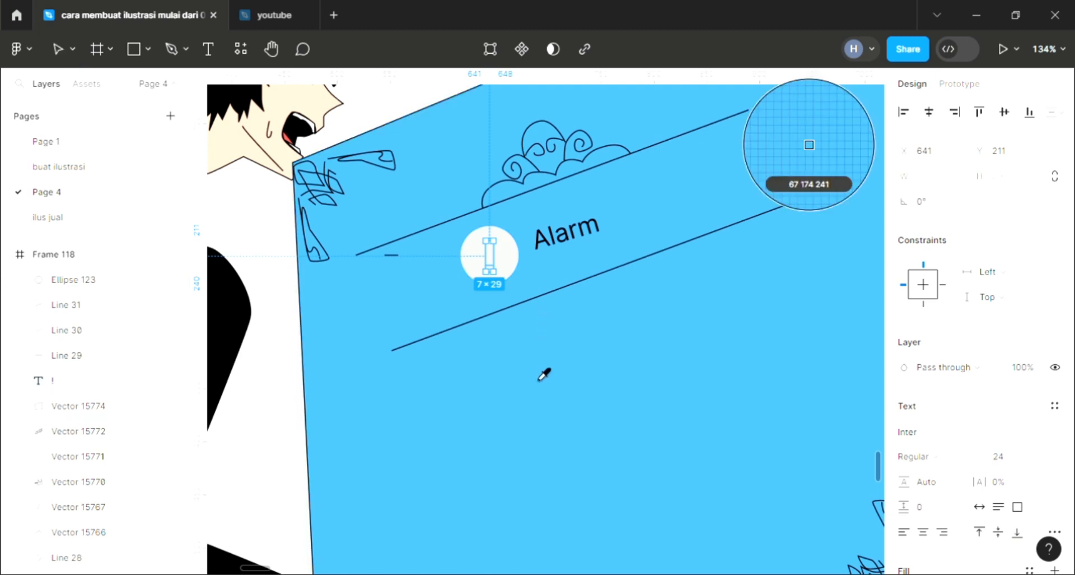
{"action": "key", "text": "Escape"}
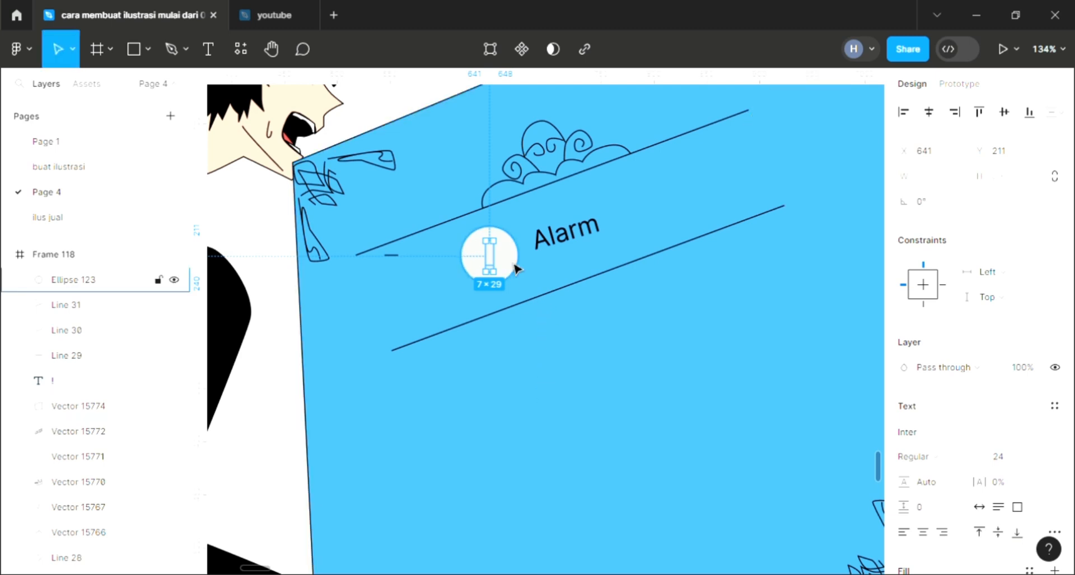
{"action": "left_click", "coordinate": [515, 268]}
{"action": "key", "text": "i"}
{"action": "left_click", "coordinate": [267, 380]}
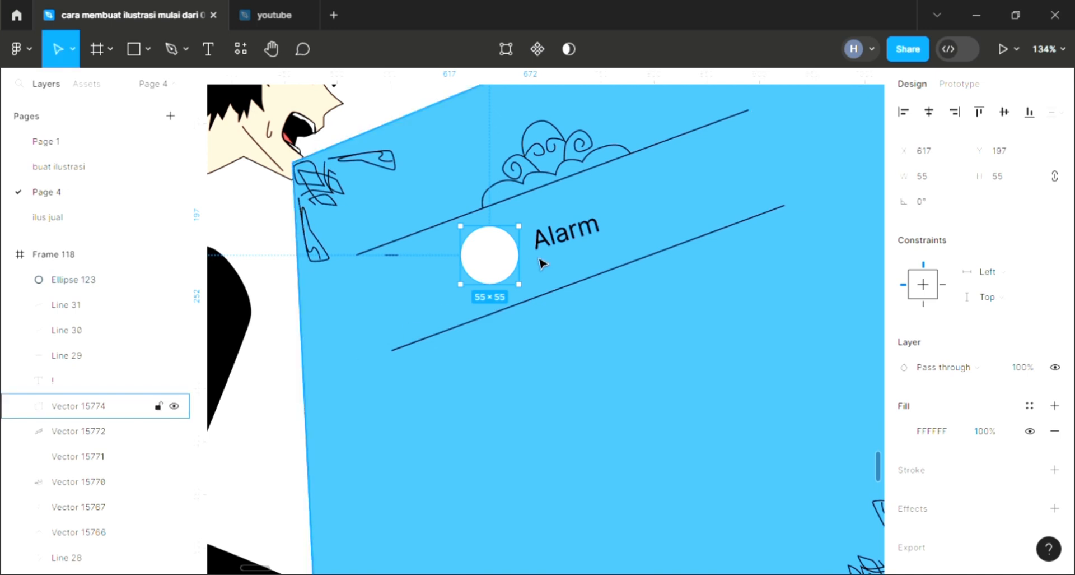
{"action": "key", "text": "ctrl+shift+bracketleft"}
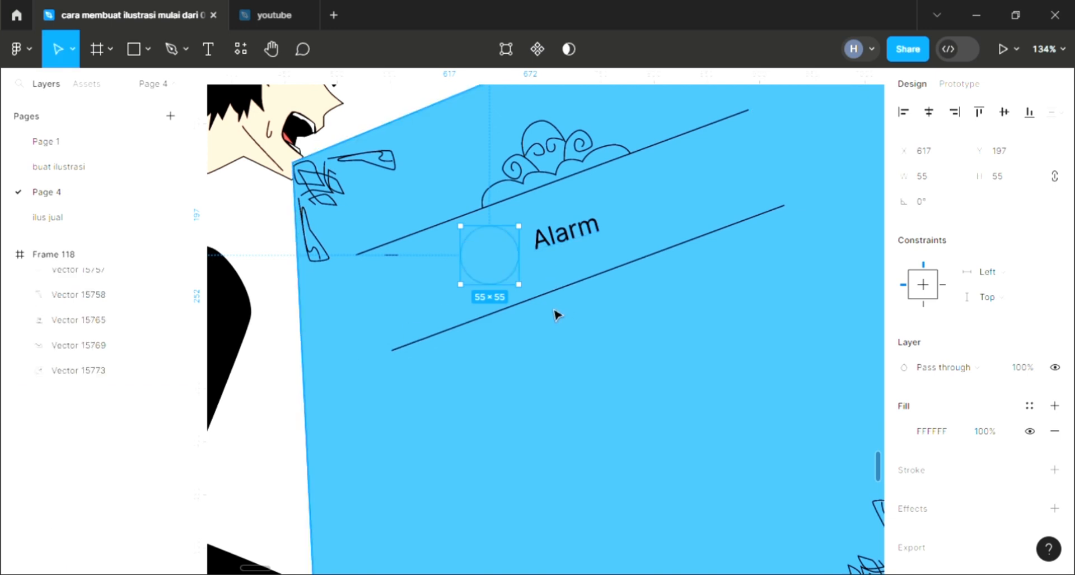
{"action": "key", "text": "ctrl+z"}
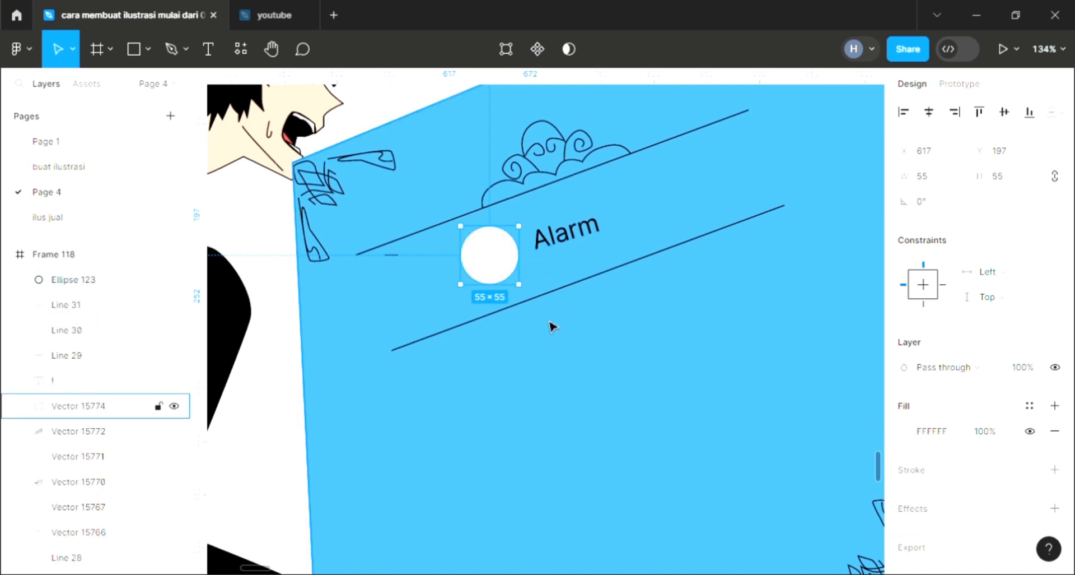
{"action": "key", "text": "ctrl+z"}
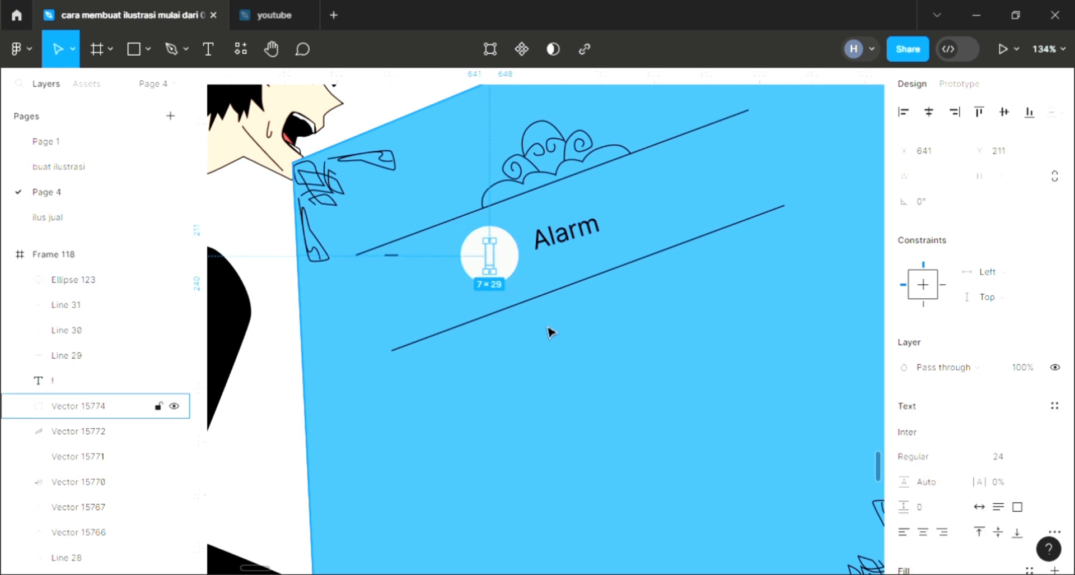
Bring the exclamation mark beside the Alarm text to the front and fill it with the panel's sampled blue 43AEF1
{"action": "right_click", "coordinate": [492, 257]}
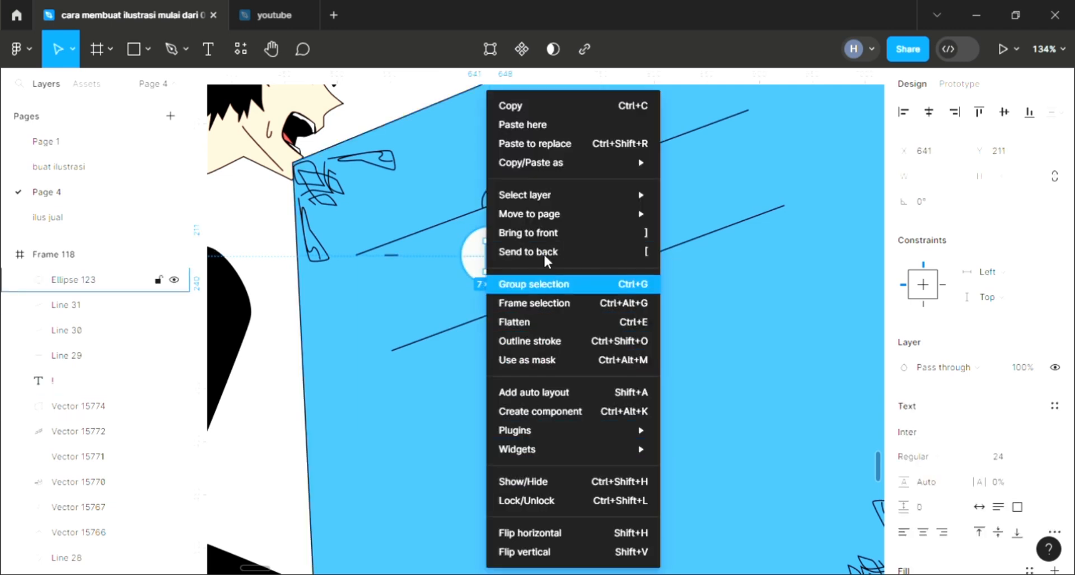
{"action": "left_click", "coordinate": [544, 233]}
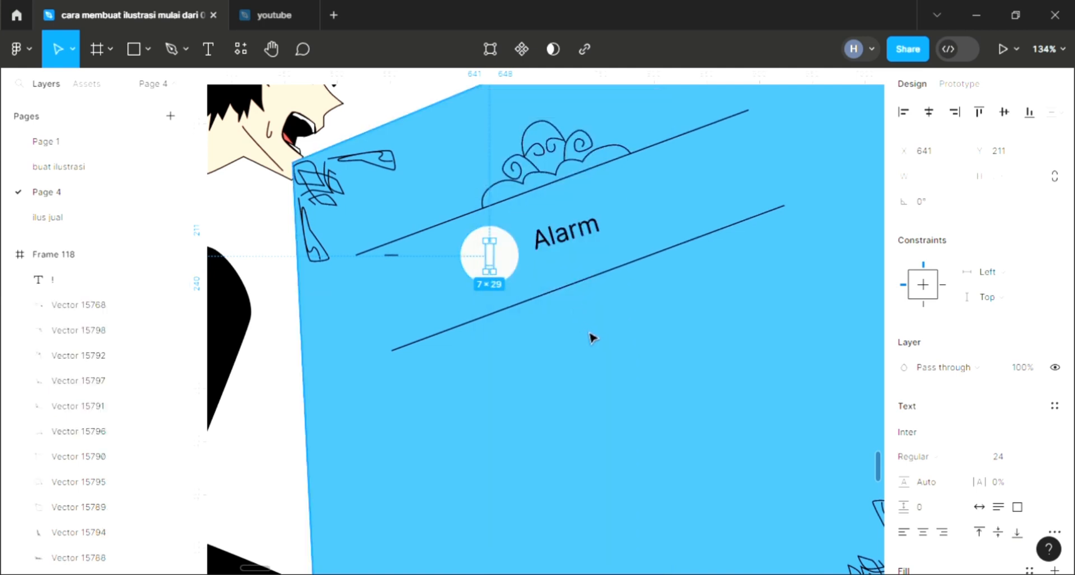
{"action": "key", "text": "i"}
{"action": "left_click", "coordinate": [634, 381]}
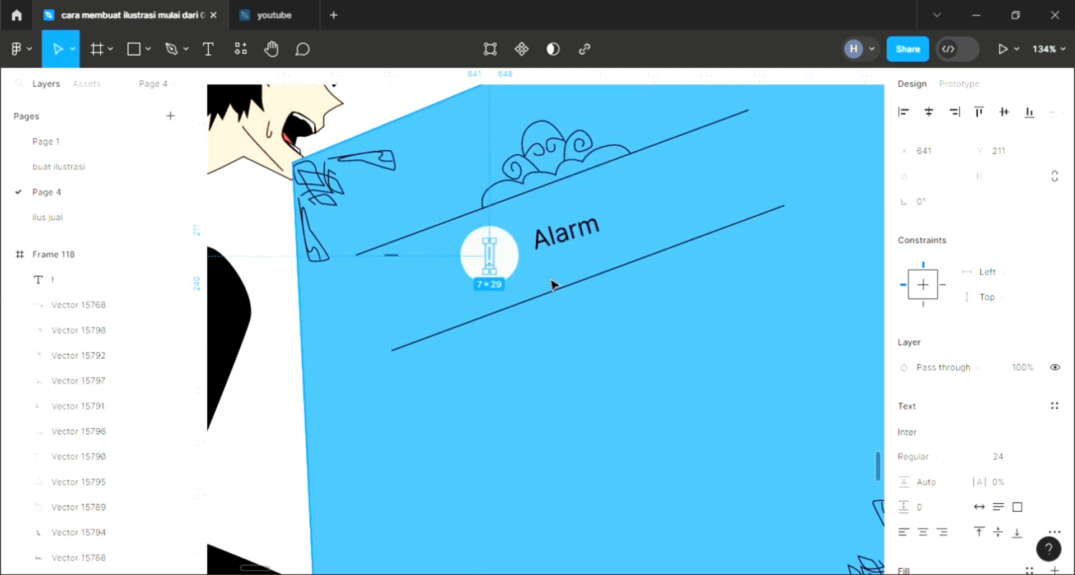
Fill the circle behind the exclamation mark with sampled white FFFFFF
{"action": "left_click", "coordinate": [516, 261]}
{"action": "key", "text": "i"}
{"action": "left_click", "coordinate": [290, 376]}
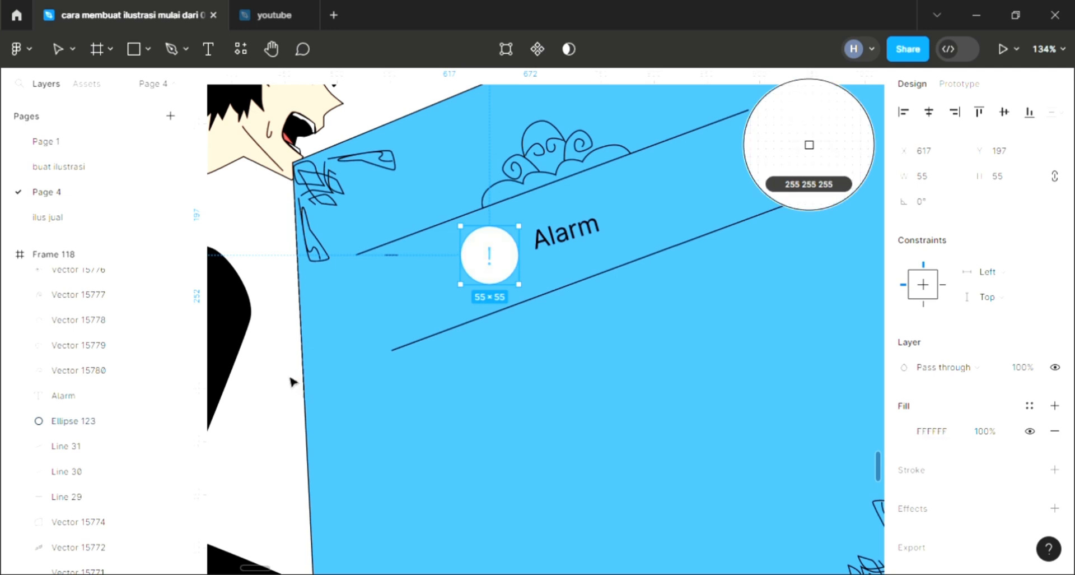
{"action": "left_click", "coordinate": [290, 377]}
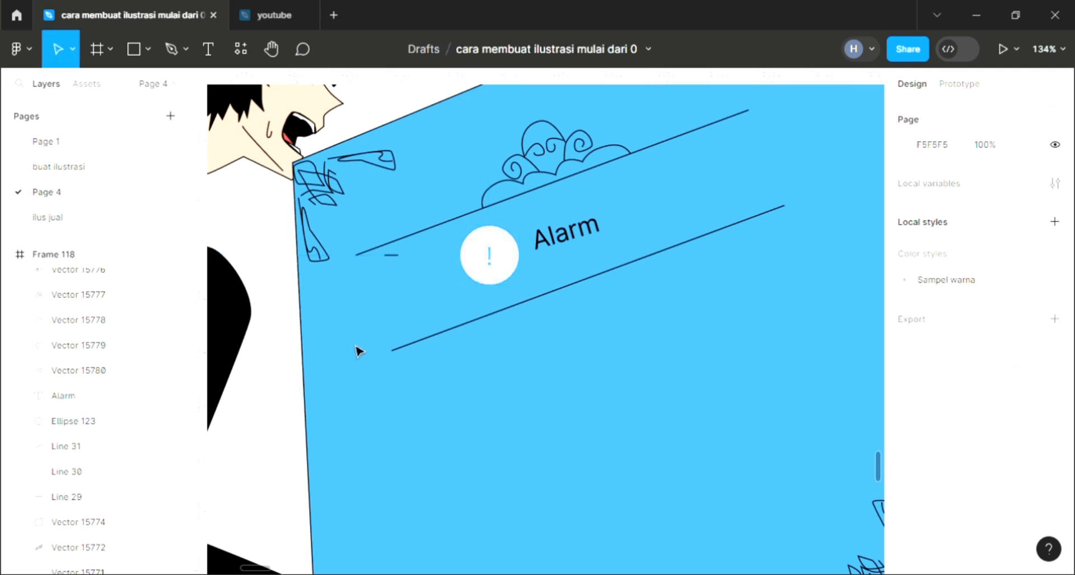
{"action": "left_click", "coordinate": [494, 263]}
{"action": "scroll", "coordinate": [952, 453], "scroll_direction": "down", "scroll_amount": 4}
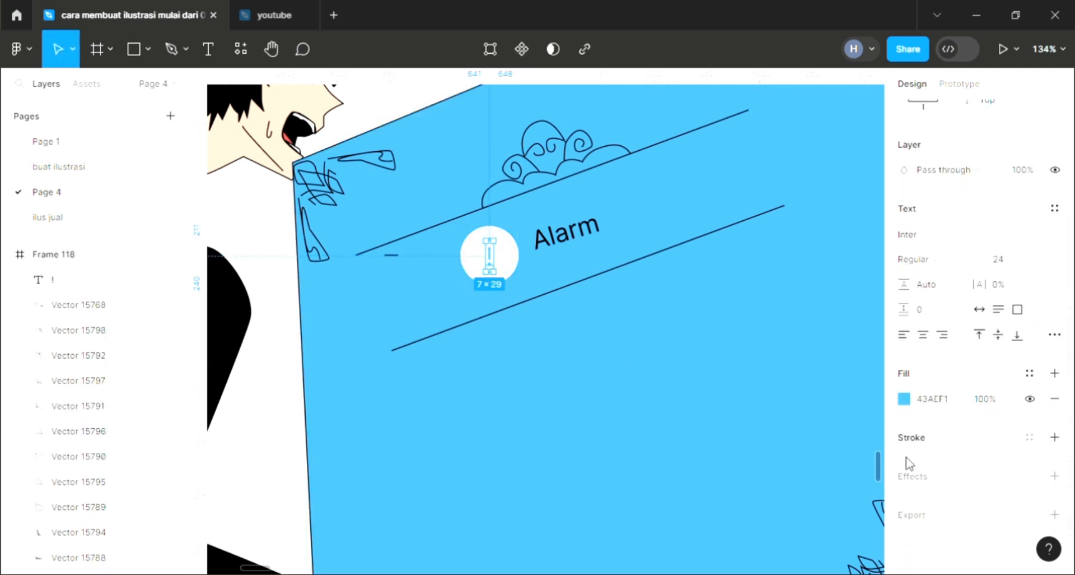
Move the two-line message text starting "PESAN// SELAMAT DATANG" from above the frame into Frame 118, across the blue panel
{"action": "left_click", "coordinate": [672, 421]}
{"action": "scroll", "coordinate": [670, 418], "scroll_direction": "down", "scroll_amount": 4}
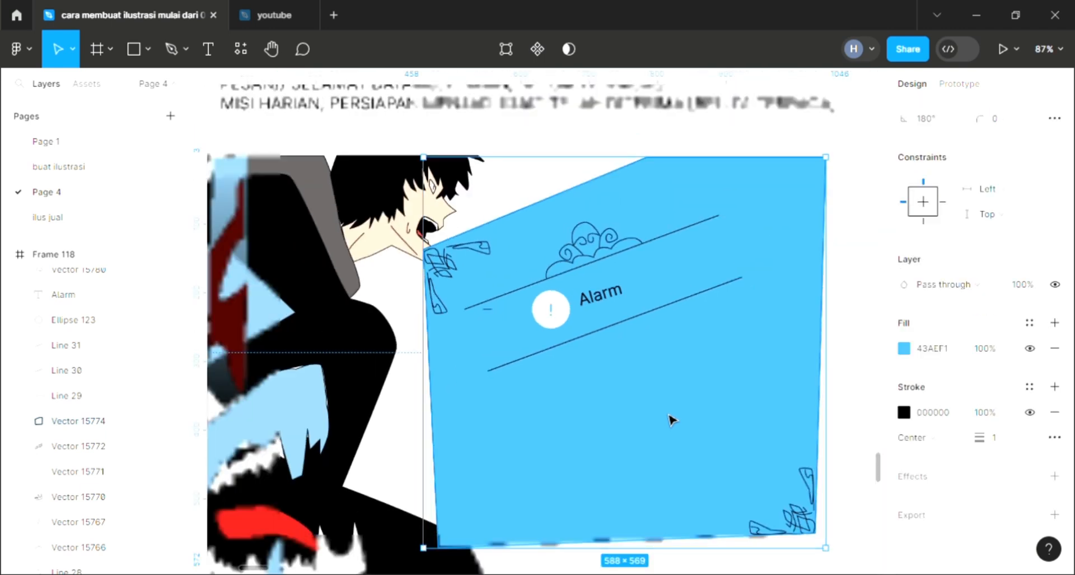
{"action": "scroll", "coordinate": [672, 421], "scroll_direction": "down", "scroll_amount": 3}
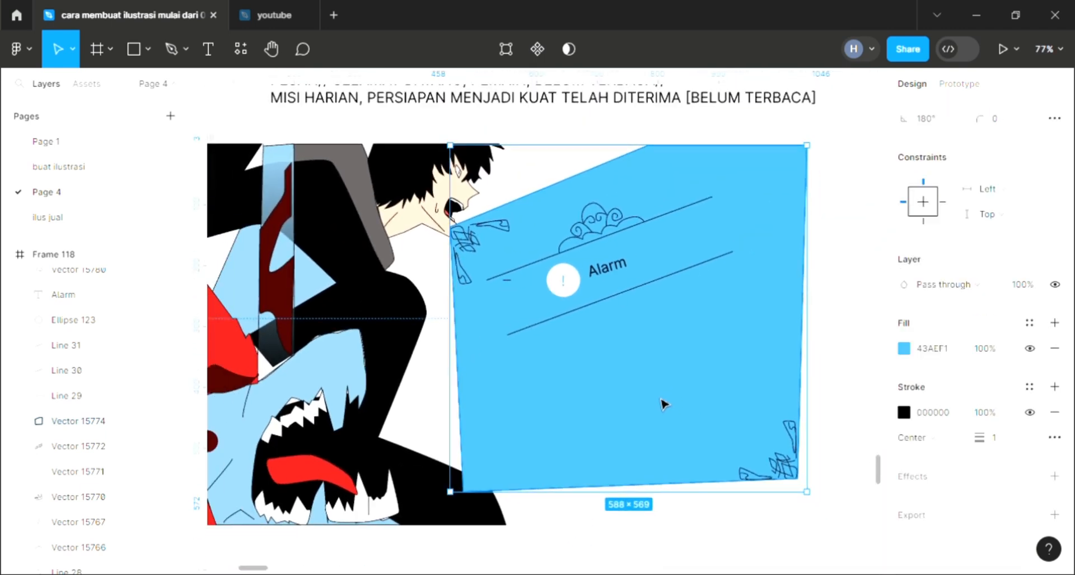
{"action": "scroll", "coordinate": [664, 403], "scroll_direction": "left", "scroll_amount": 2}
{"action": "scroll", "coordinate": [663, 403], "scroll_direction": "up", "scroll_amount": 1}
{"action": "left_click", "coordinate": [530, 112]}
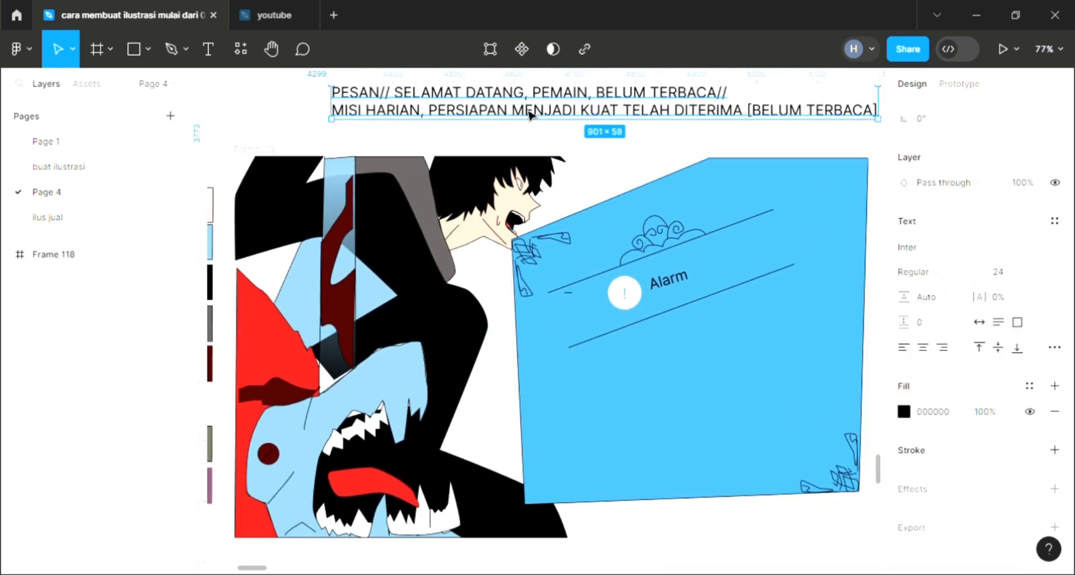
{"action": "left_click_drag", "start_coordinate": [530, 112], "coordinate": [589, 319]}
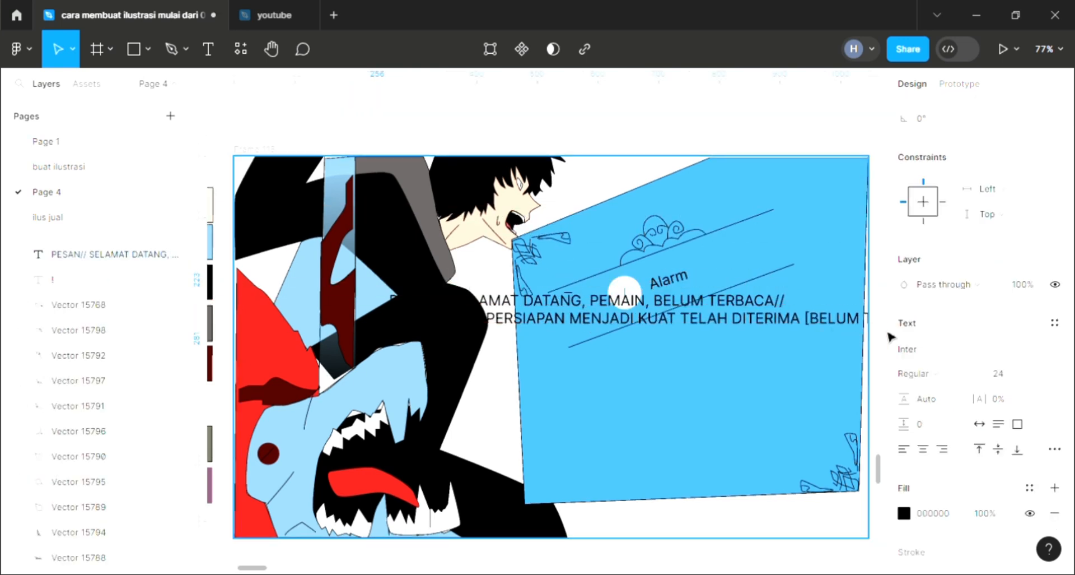
{"action": "left_click_drag", "start_coordinate": [891, 336], "coordinate": [882, 340]}
{"action": "scroll", "coordinate": [795, 322], "scroll_direction": "right", "scroll_amount": 2}
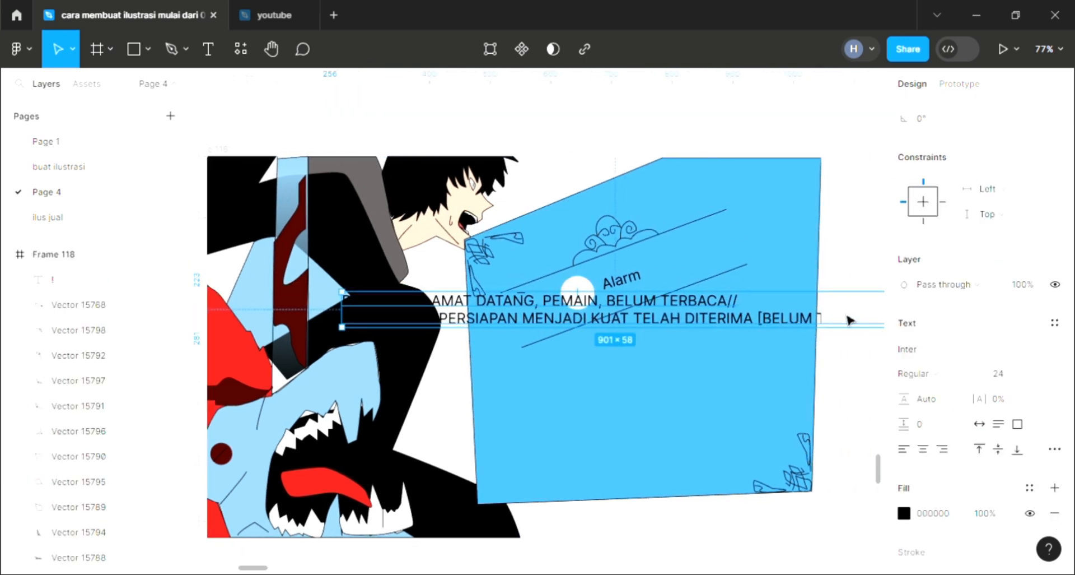
Narrow the message text box to about 425 wide so its lines wrap, and place it below the Alarm heading
{"action": "scroll", "coordinate": [851, 320], "scroll_direction": "right", "scroll_amount": 6}
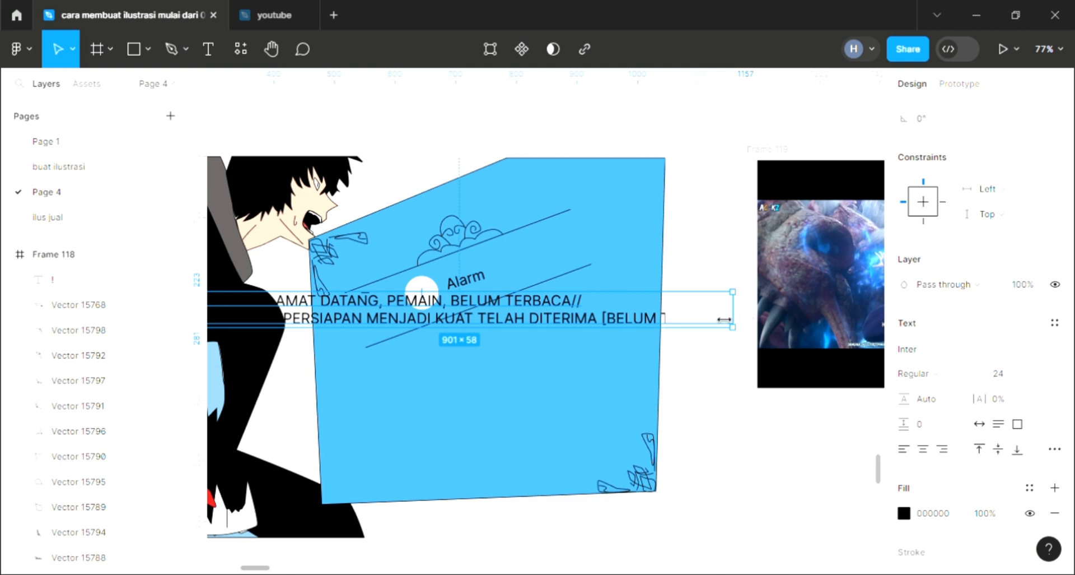
{"action": "left_click_drag", "start_coordinate": [724, 319], "coordinate": [515, 323]}
{"action": "scroll", "coordinate": [563, 320], "scroll_direction": "left", "scroll_amount": 10}
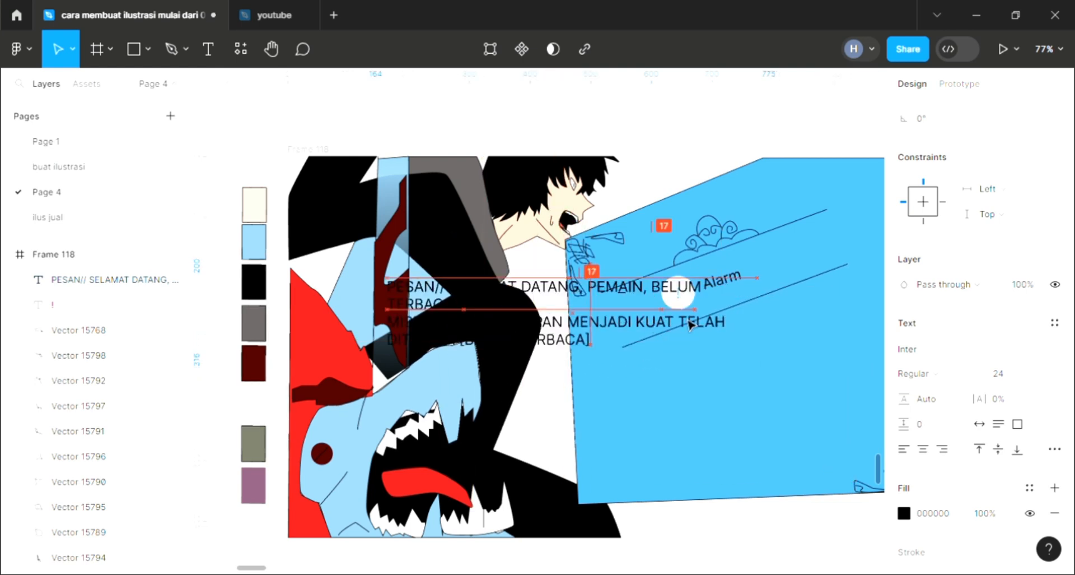
{"action": "left_click_drag", "start_coordinate": [690, 325], "coordinate": [685, 325]}
{"action": "scroll", "coordinate": [686, 325], "scroll_direction": "right", "scroll_amount": 1}
{"action": "left_click_drag", "start_coordinate": [752, 320], "coordinate": [627, 316]}
{"action": "left_click_drag", "start_coordinate": [520, 340], "coordinate": [739, 401]}
{"action": "scroll", "coordinate": [784, 428], "scroll_direction": "right", "scroll_amount": 2}
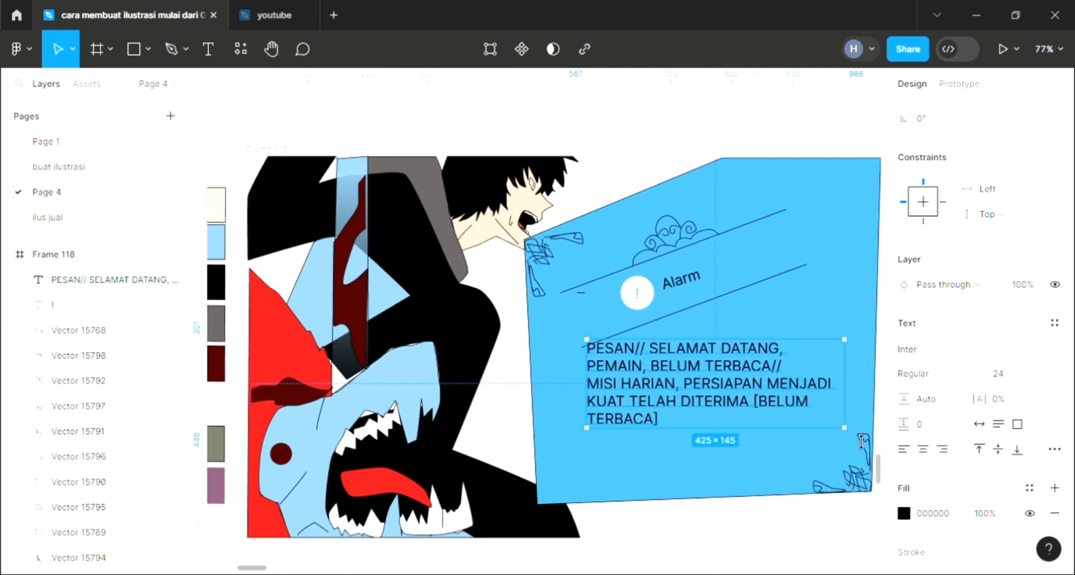
Rotate the message text about 16.59° to match the panel's slanted lines and position it just below the lower line
{"action": "left_click_drag", "start_coordinate": [860, 430], "coordinate": [858, 402]}
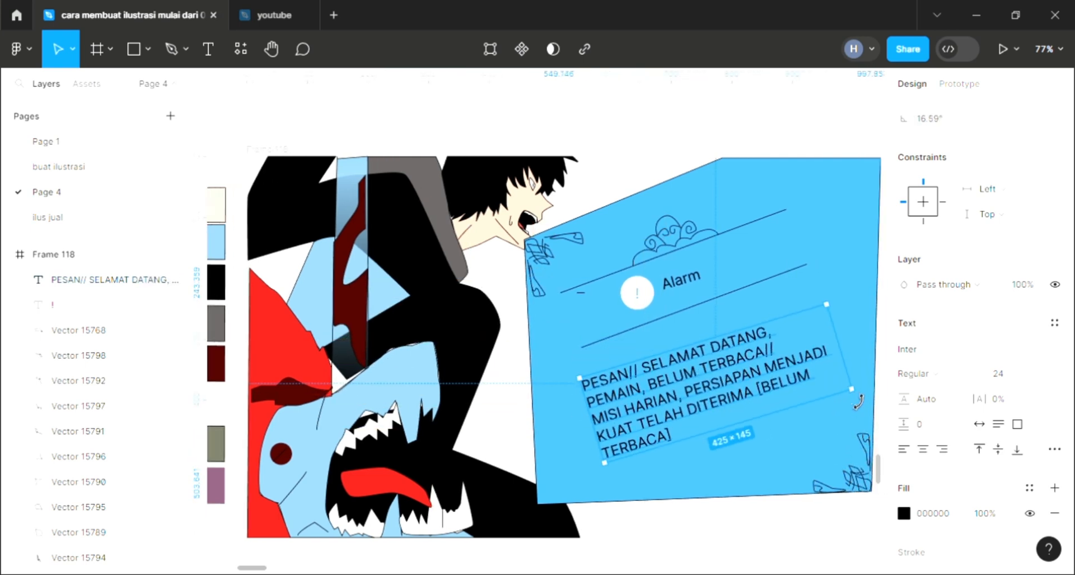
{"action": "left_click_drag", "start_coordinate": [663, 399], "coordinate": [676, 372]}
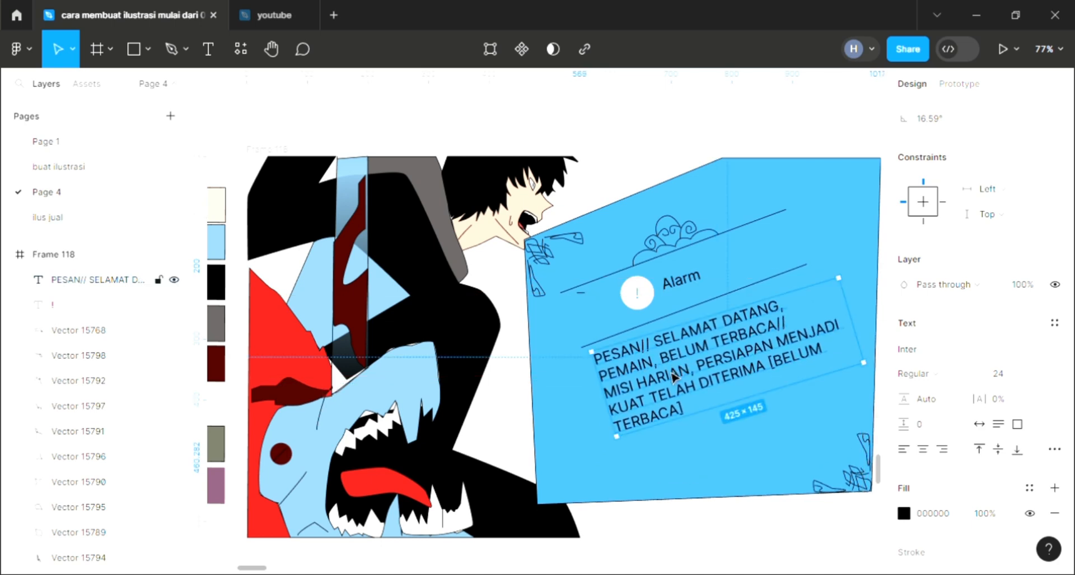
{"action": "left_click_drag", "start_coordinate": [676, 370], "coordinate": [679, 354]}
Change Frame 118's background fill to a linear gradient
{"action": "left_click", "coordinate": [694, 206]}
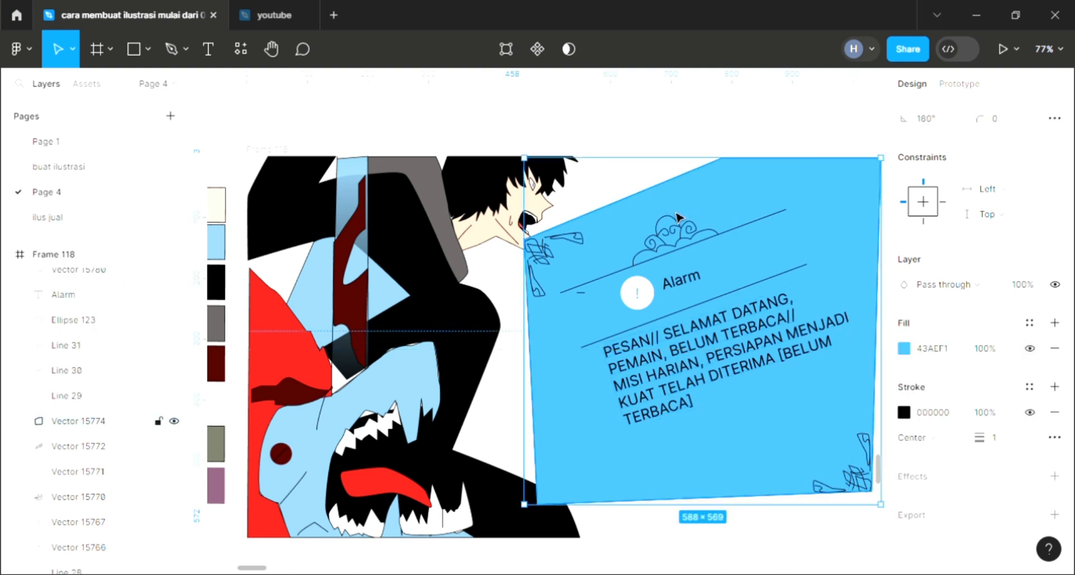
{"action": "scroll", "coordinate": [701, 248], "scroll_direction": "down", "scroll_amount": 1}
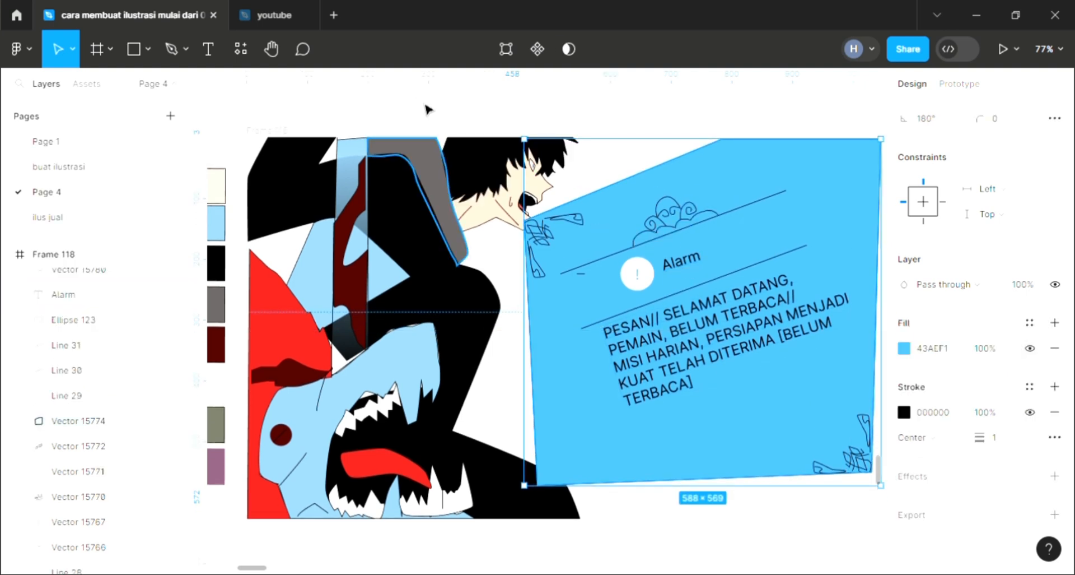
{"action": "left_click", "coordinate": [271, 143]}
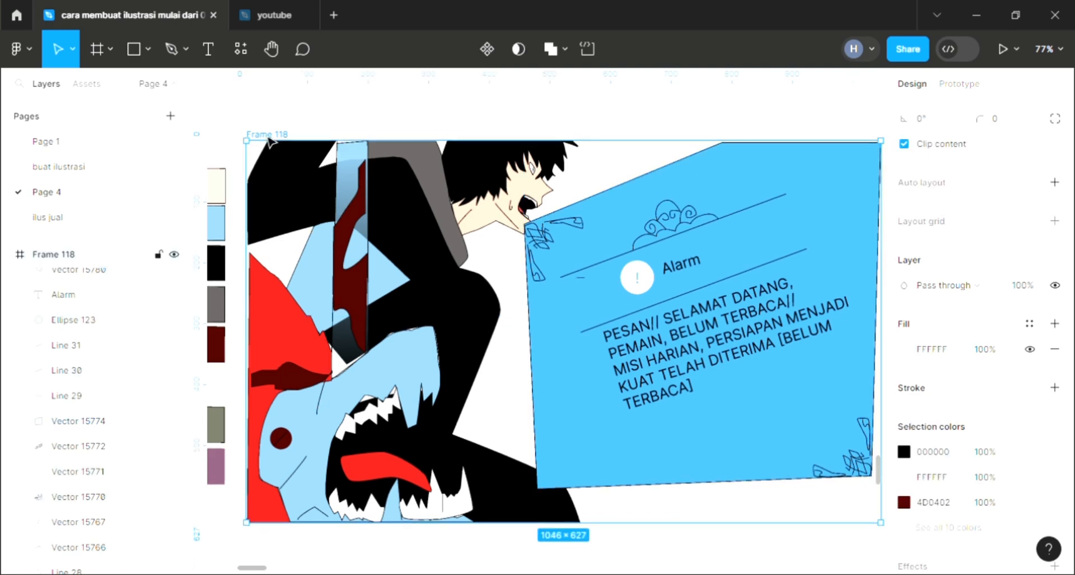
{"action": "scroll", "coordinate": [407, 232], "scroll_direction": "right", "scroll_amount": 2}
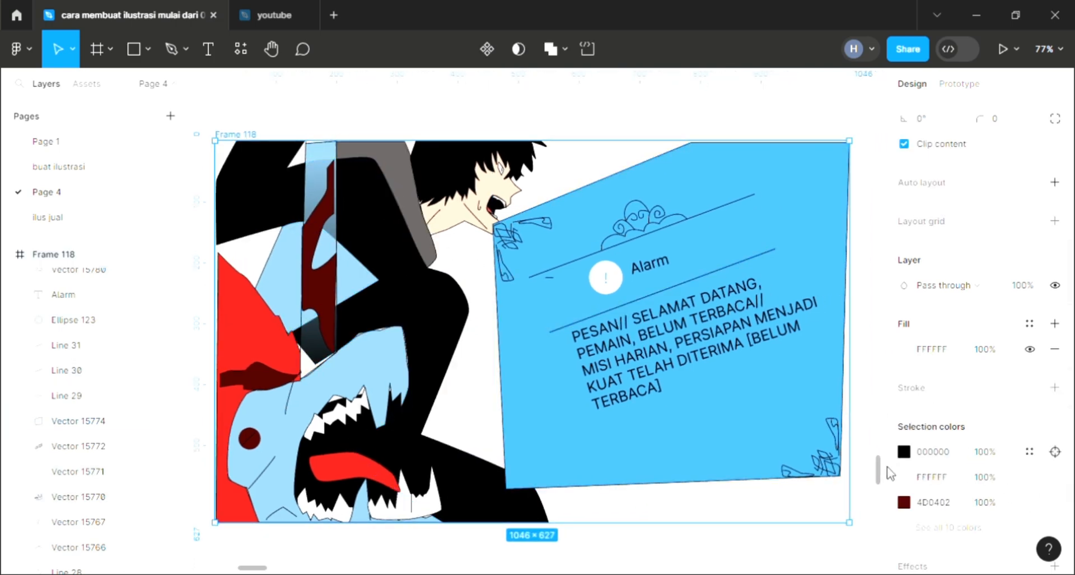
{"action": "left_click", "coordinate": [904, 351]}
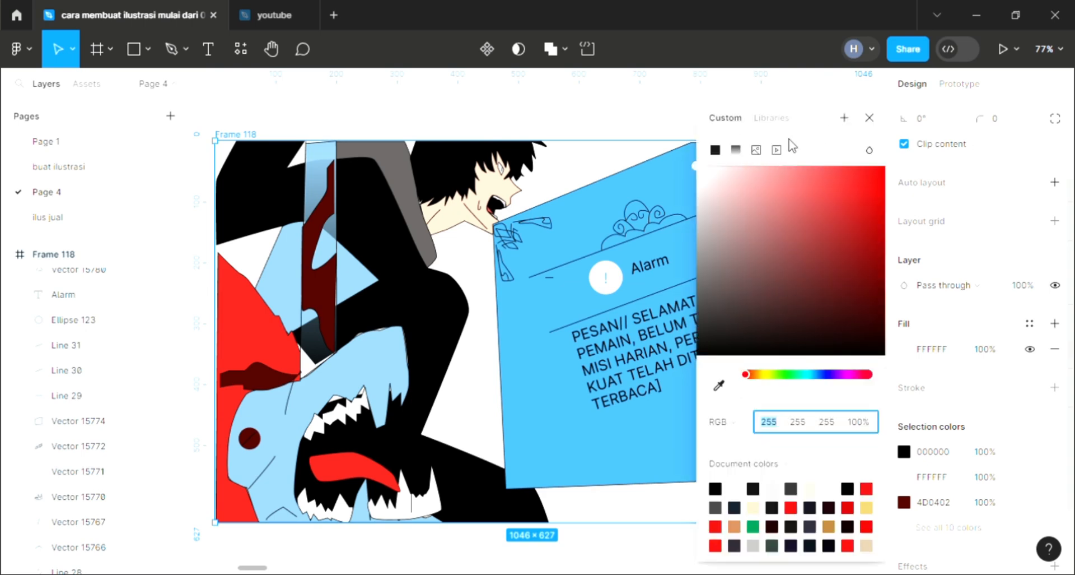
{"action": "left_click", "coordinate": [738, 149]}
{"action": "left_click", "coordinate": [736, 151]}
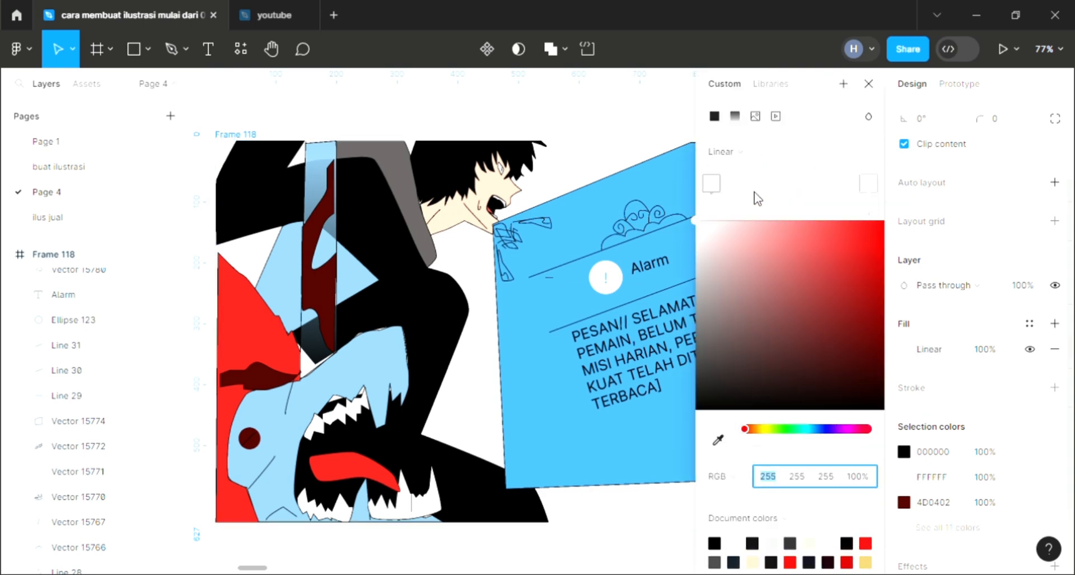
Set the first stop of the frame's background gradient to light red, RGB 237, 112, 112
{"action": "left_click", "coordinate": [748, 231]}
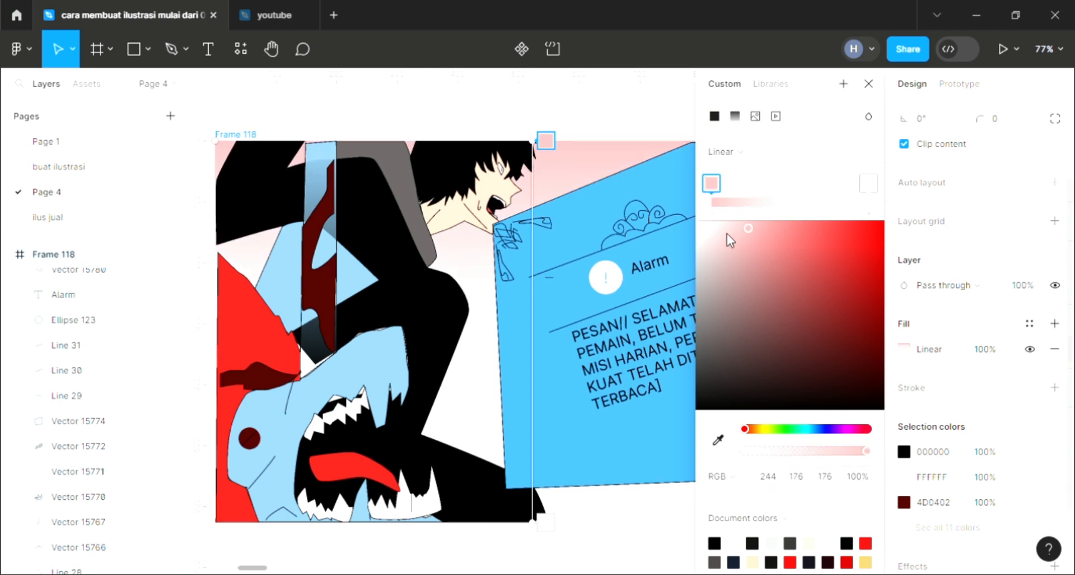
{"action": "left_click", "coordinate": [764, 228]}
{"action": "left_click", "coordinate": [804, 234]}
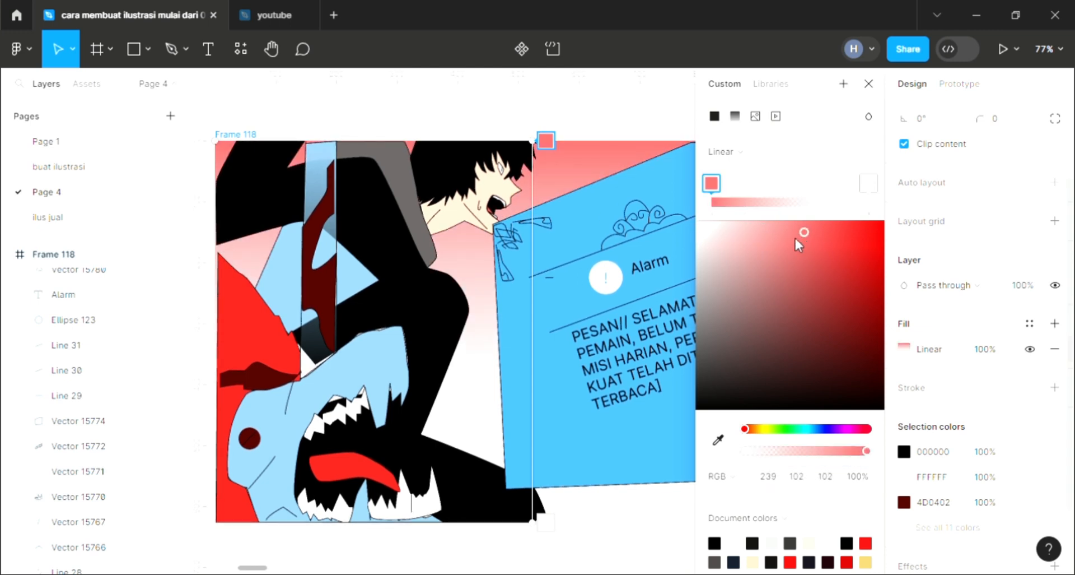
{"action": "left_click", "coordinate": [784, 232]}
{"action": "left_click", "coordinate": [796, 233]}
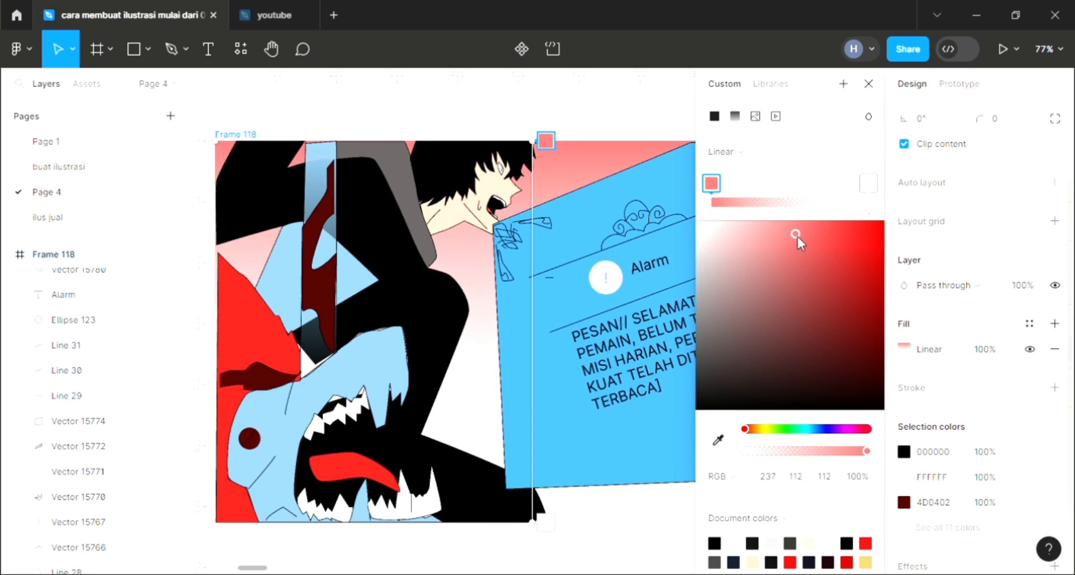
Set the transparent end stop of the frame's background gradient to black, RGB 0, 0, 0
{"action": "left_click", "coordinate": [869, 183]}
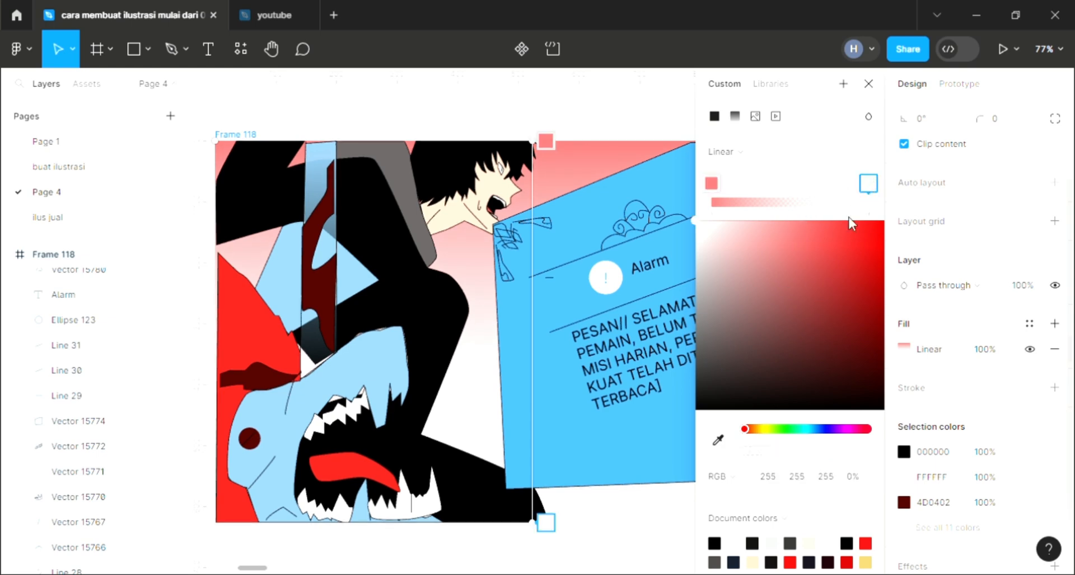
{"action": "left_click", "coordinate": [815, 335]}
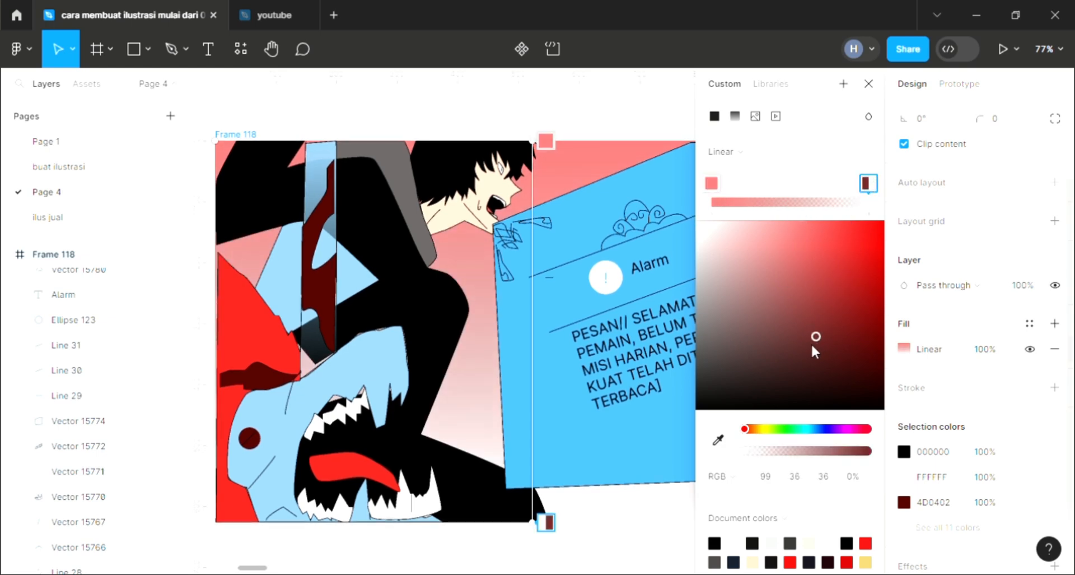
{"action": "left_click_drag", "start_coordinate": [731, 404], "coordinate": [912, 443]}
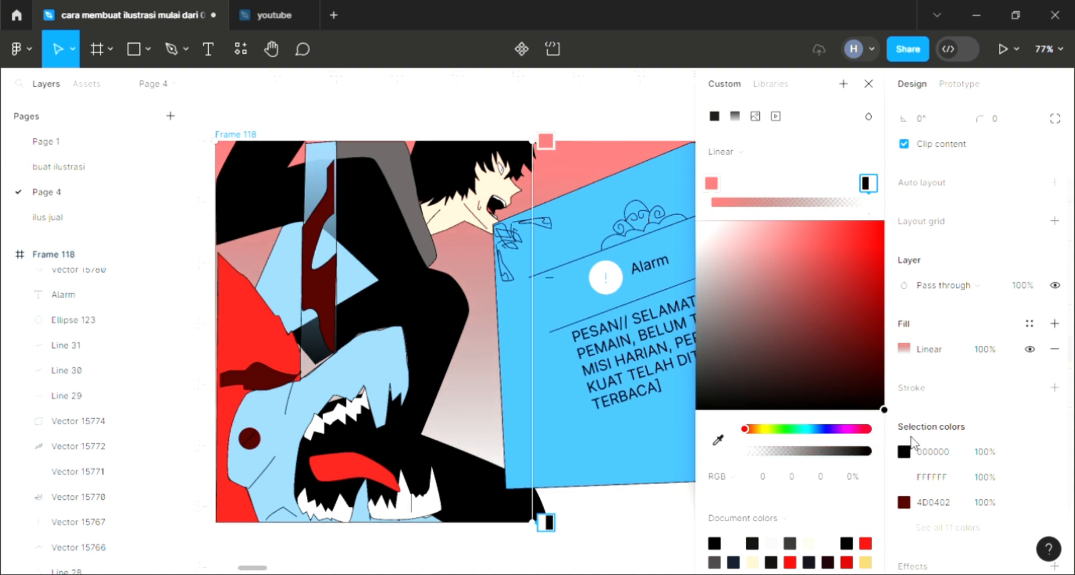
{"action": "left_click", "coordinate": [710, 184]}
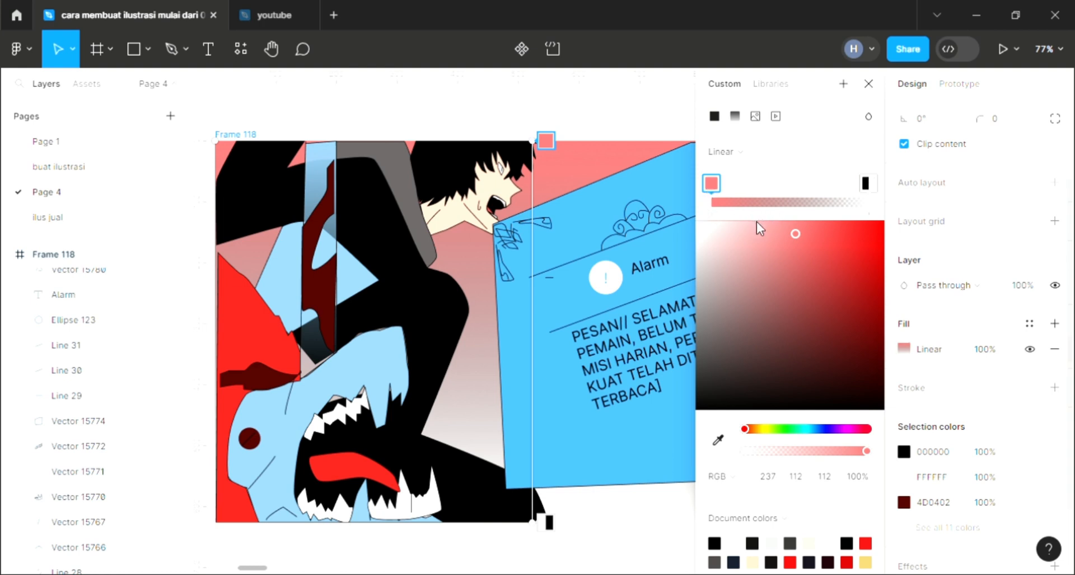
{"action": "left_click", "coordinate": [868, 85]}
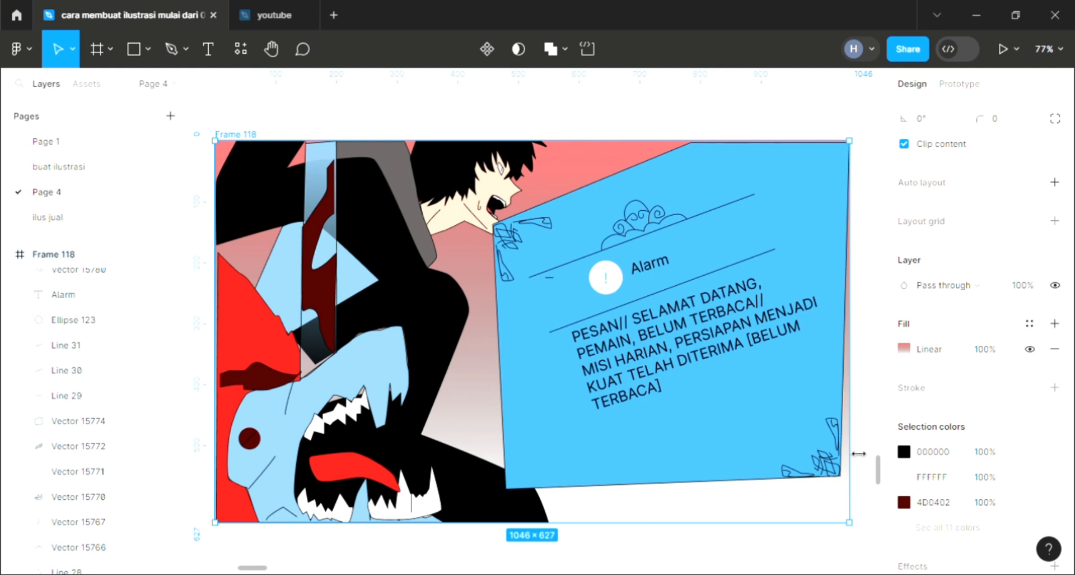
Narrow Frame 118 to a width of 1034 and send the large blue panel to the back of the frame's layers
{"action": "mouse_move", "coordinate": [853, 454]}
{"action": "left_mouse_down"}
{"action": "mouse_move", "coordinate": [862, 451]}
{"action": "mouse_move", "coordinate": [854, 456]}
{"action": "left_mouse_up"}
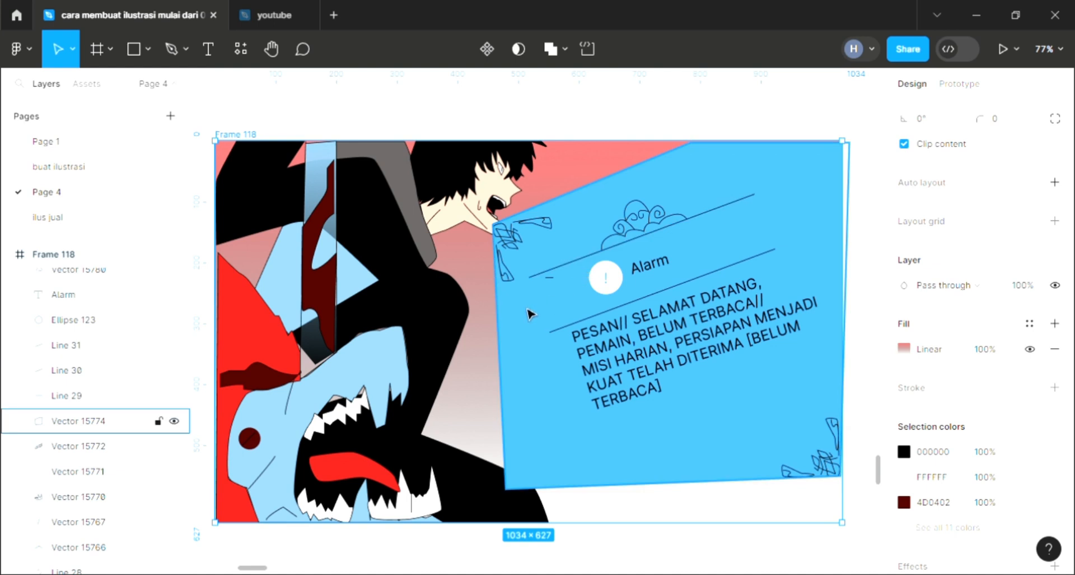
{"action": "left_click", "coordinate": [523, 340]}
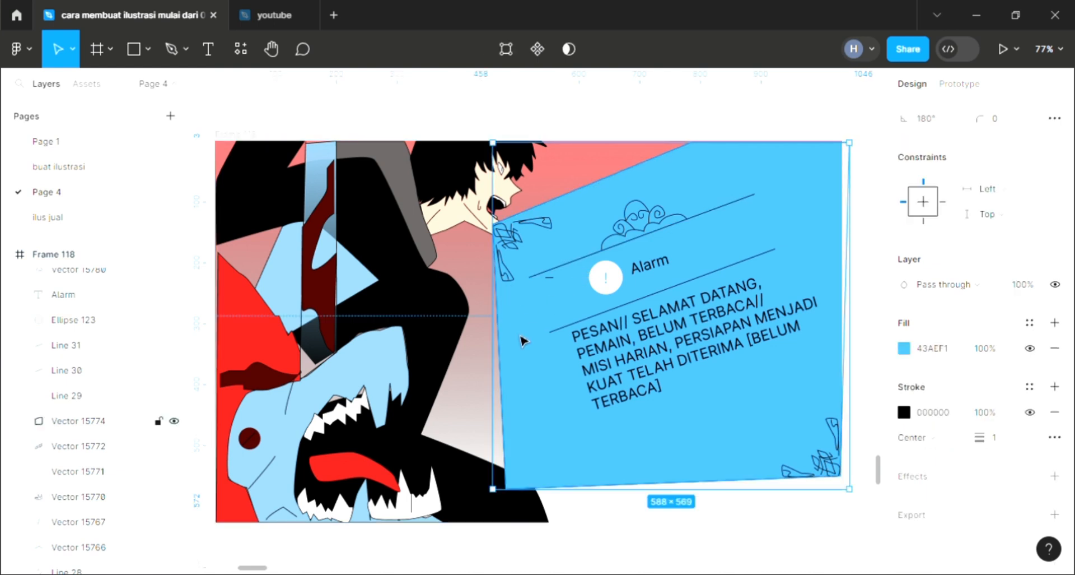
{"action": "key", "text": "ctrl+shift+["}
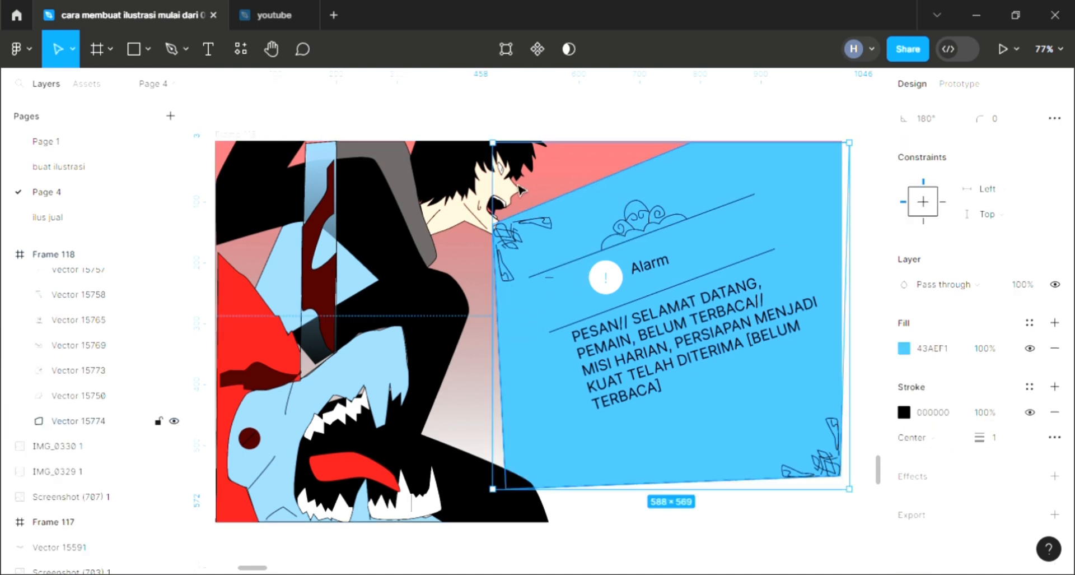
{"action": "left_click", "coordinate": [593, 131]}
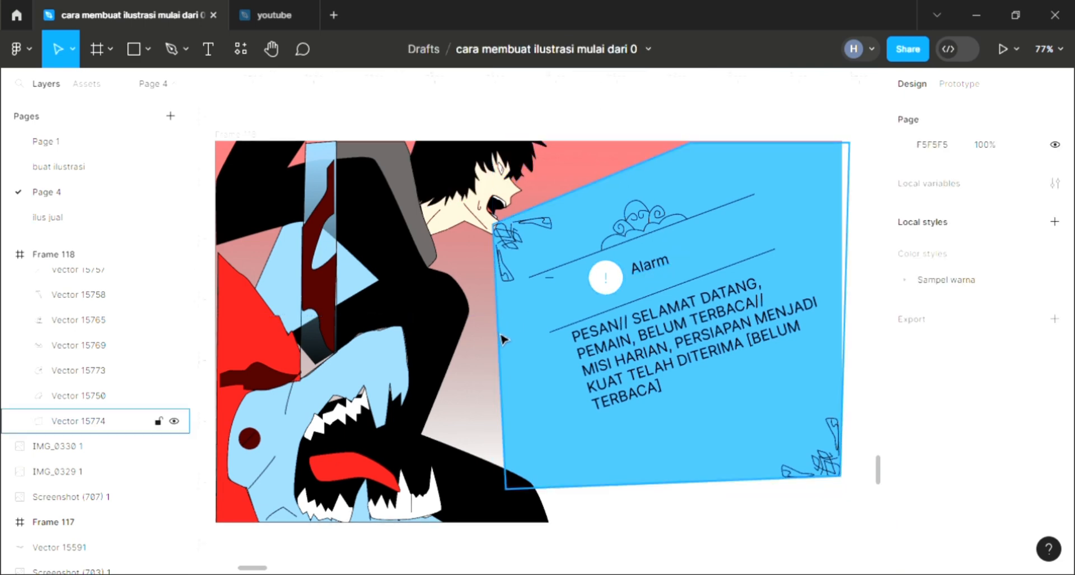
{"action": "scroll", "coordinate": [541, 336], "scroll_direction": "up", "scroll_amount": 5, "text": "ctrl"}
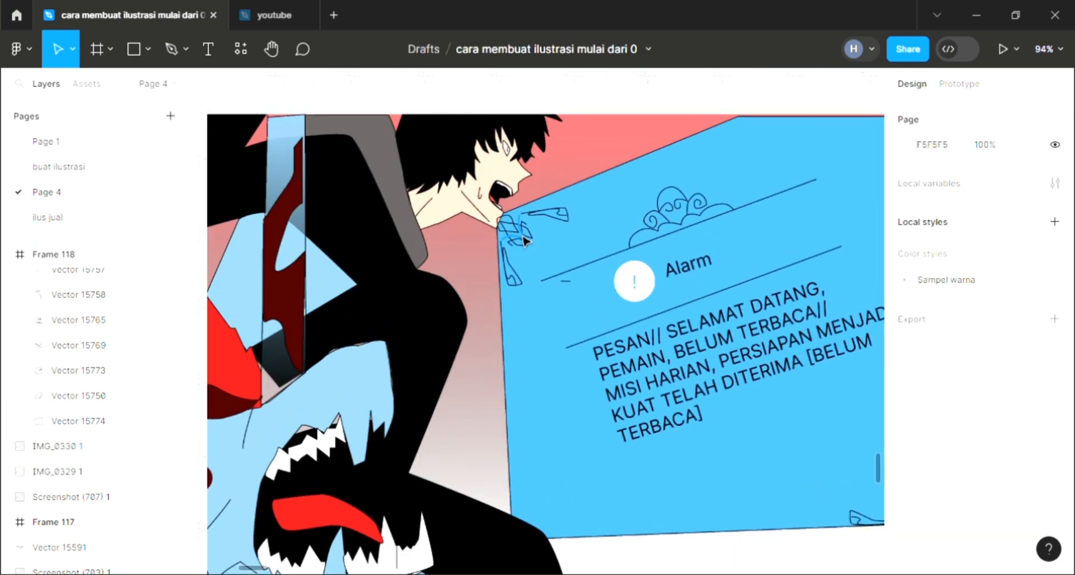
Move the message text block below the Alarm heading slightly down and left, to X 576, Y 314.31
{"action": "scroll", "coordinate": [542, 319], "scroll_direction": "down", "scroll_amount": 3, "text": "ctrl"}
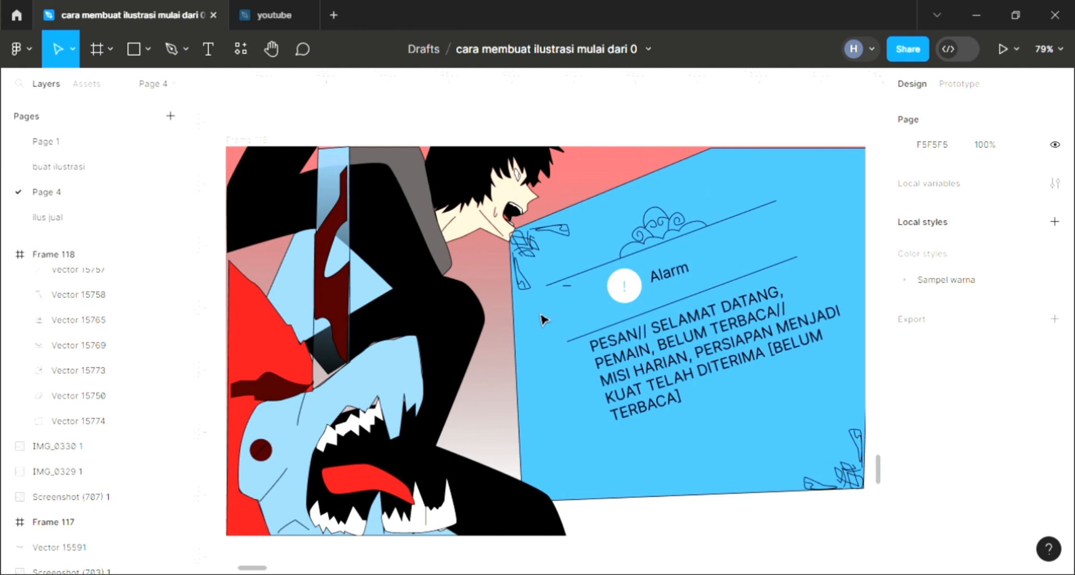
{"action": "scroll", "coordinate": [543, 314], "scroll_direction": "right", "scroll_amount": 2}
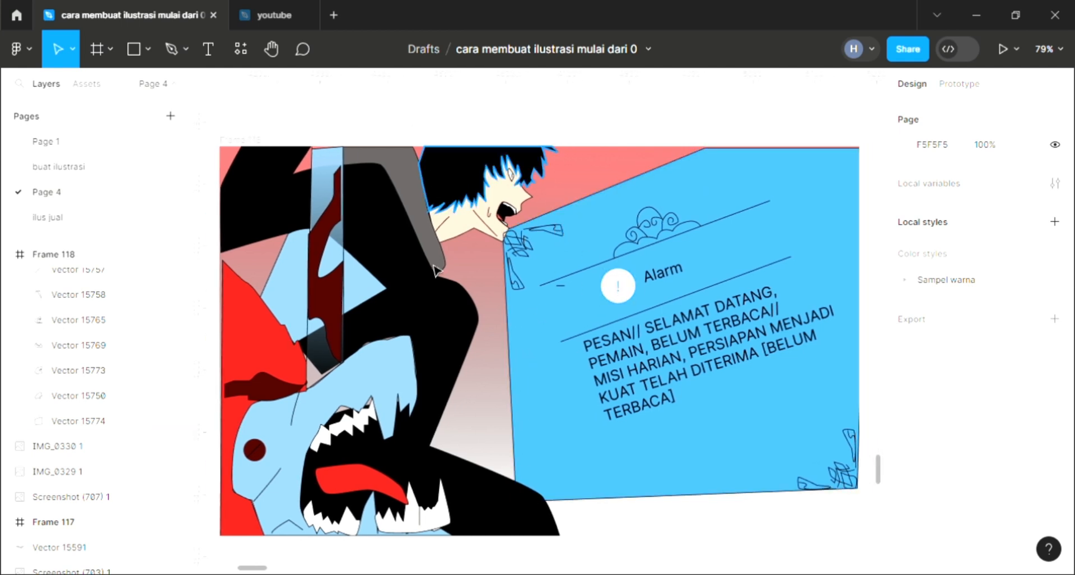
{"action": "left_click", "coordinate": [683, 378]}
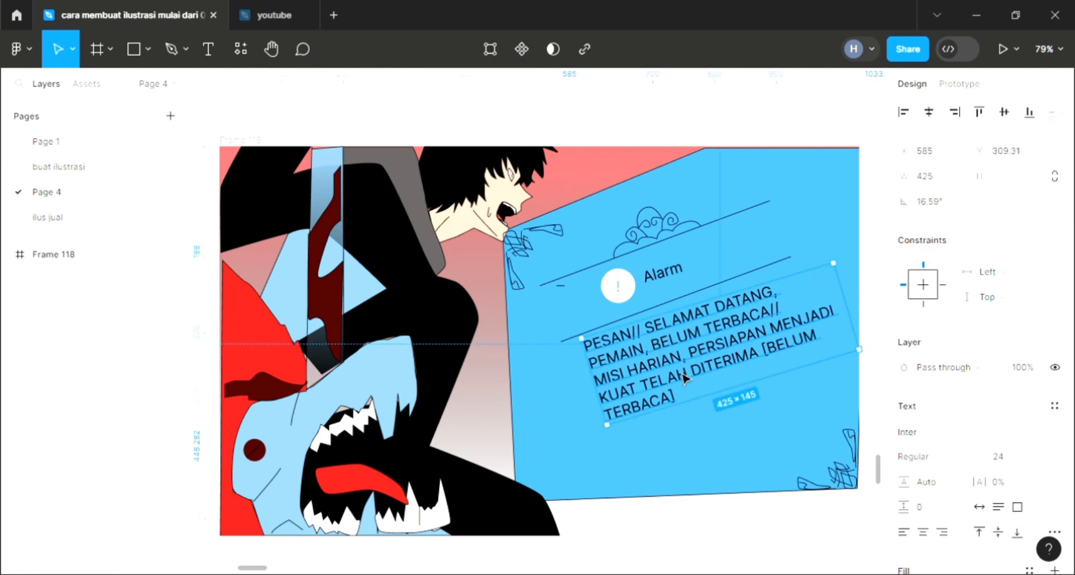
{"action": "left_click_drag", "start_coordinate": [709, 358], "coordinate": [704, 359]}
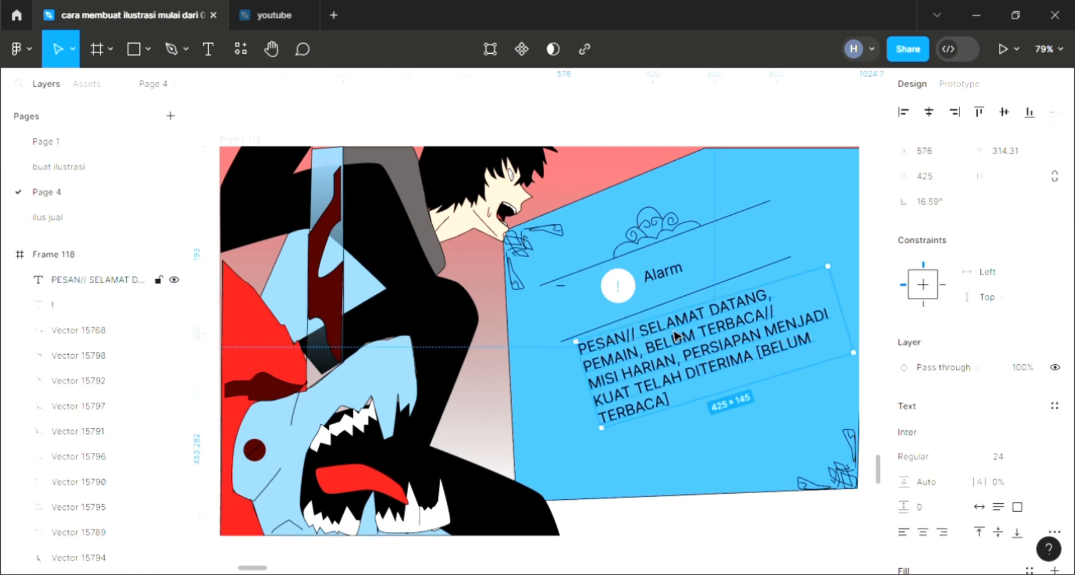
{"action": "double_click", "coordinate": [627, 339]}
{"action": "double_click", "coordinate": [666, 279]}
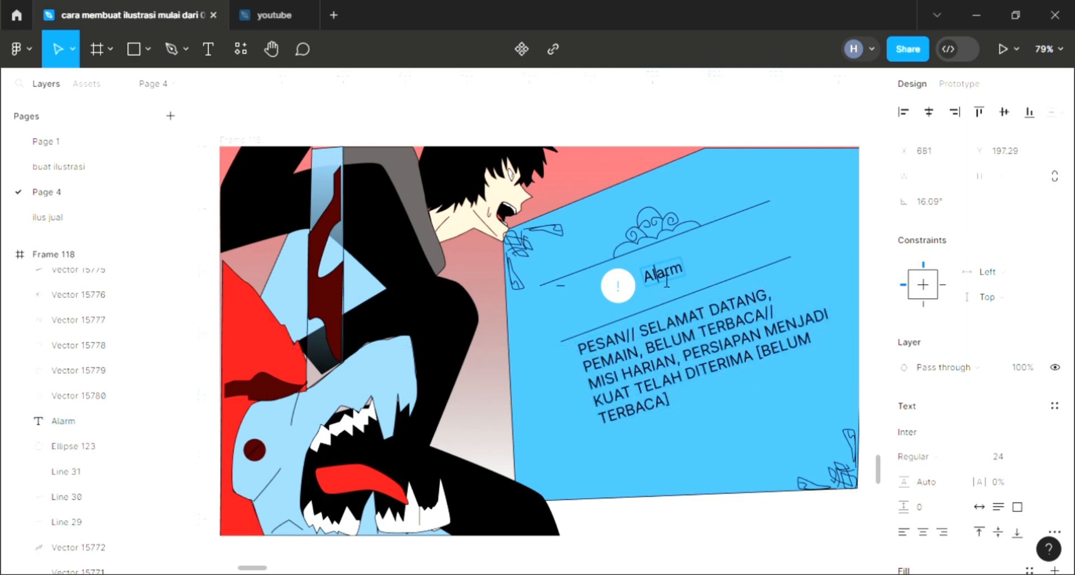
{"action": "left_click", "coordinate": [623, 295]}
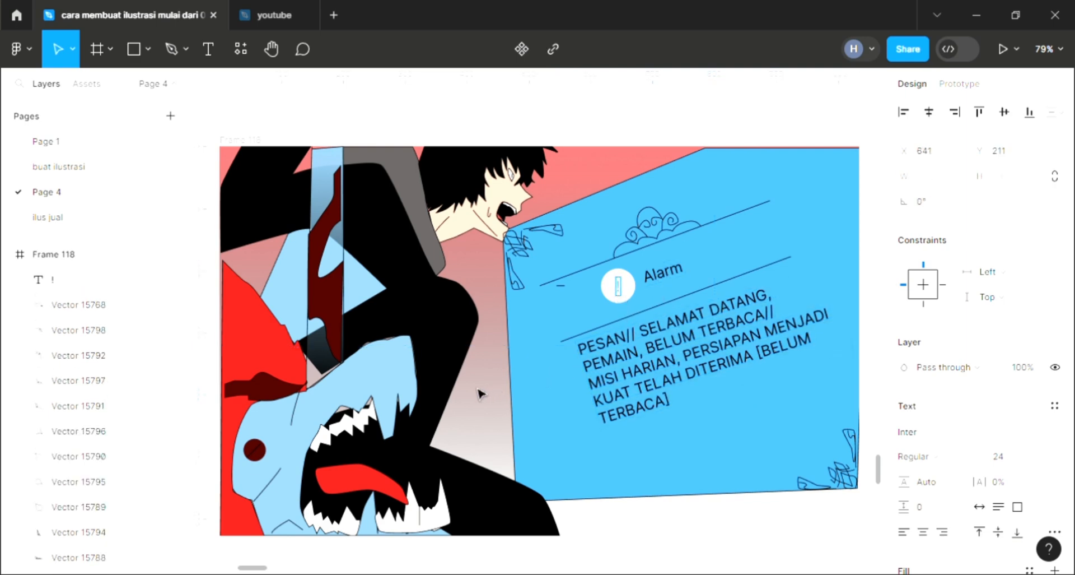
{"action": "type", "text": "!"}
{"action": "key", "text": "ctrl+z"}
{"action": "key", "text": "ctrl+z"}
{"action": "key", "text": "ctrl+z"}
Recolour the exclamation mark in the white circle with the dark red sampled from the sword, RGB 77, 4, 2
{"action": "left_click", "coordinate": [626, 297]}
{"action": "key", "text": "Escape"}
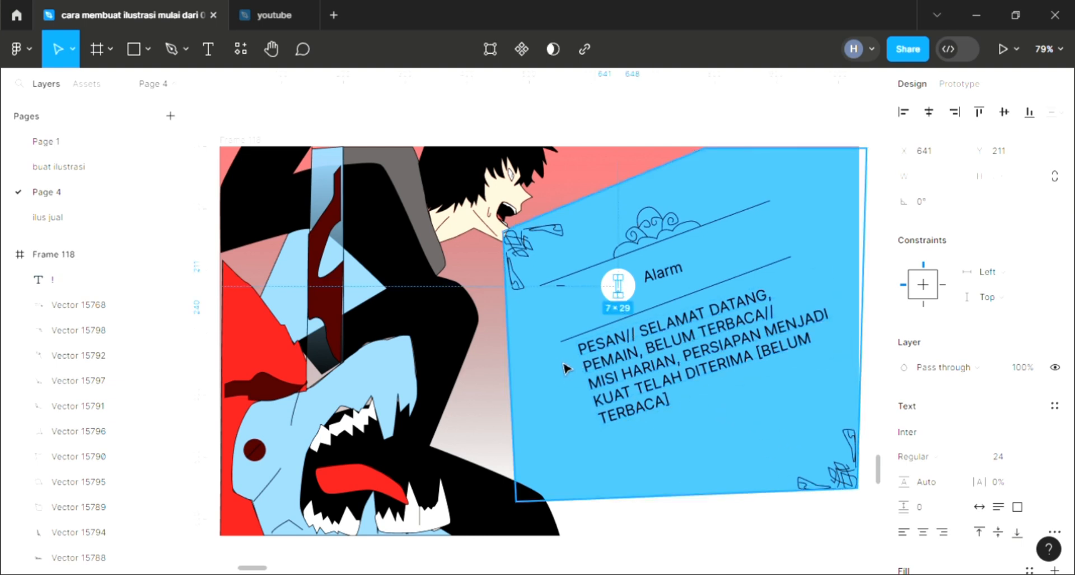
{"action": "key", "text": "i"}
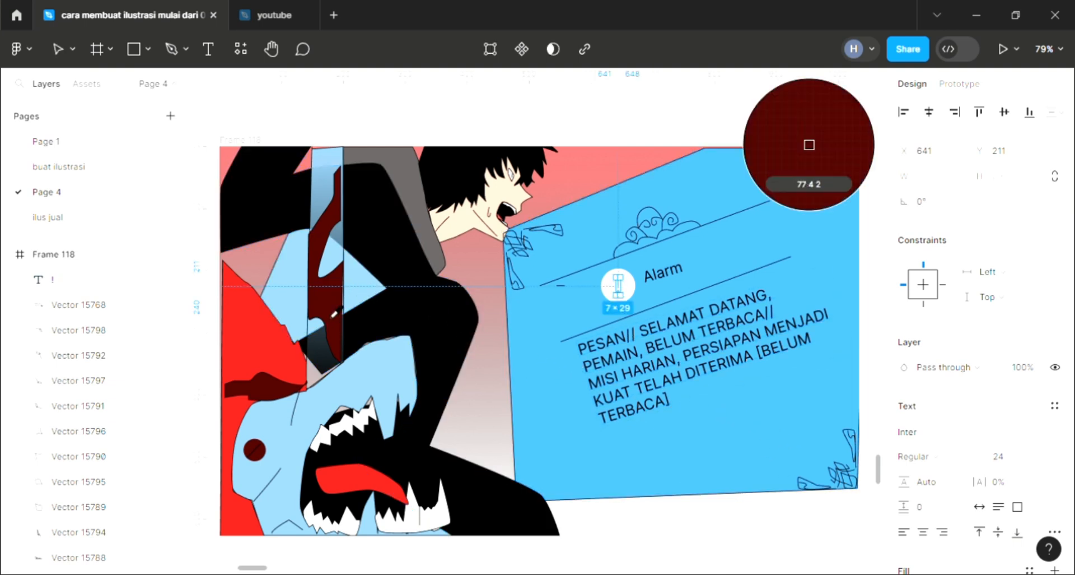
{"action": "key", "text": "Escape"}
{"action": "key", "text": "Escape"}
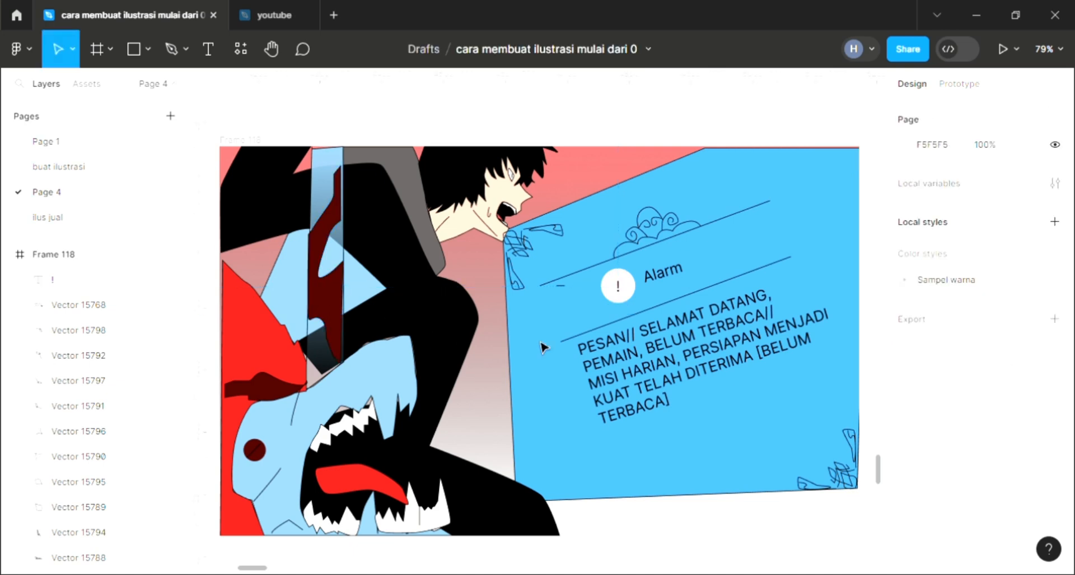
Recolour the Alarm heading text with the sword's dark red, RGB 77, 4, 2
{"action": "left_click", "coordinate": [667, 280]}
{"action": "key", "text": "i"}
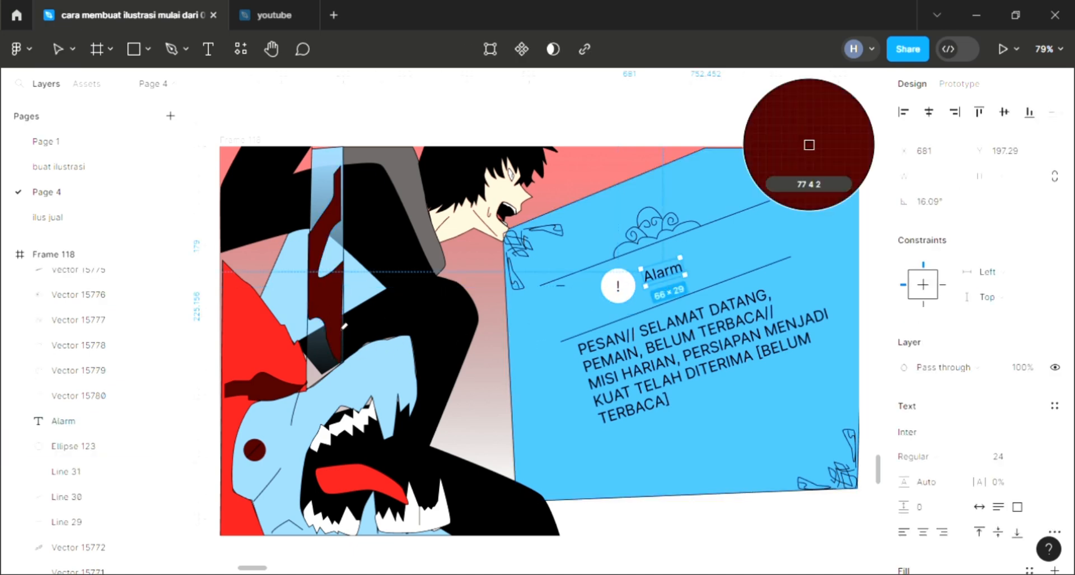
{"action": "key", "text": "Escape"}
{"action": "key", "text": "Escape"}
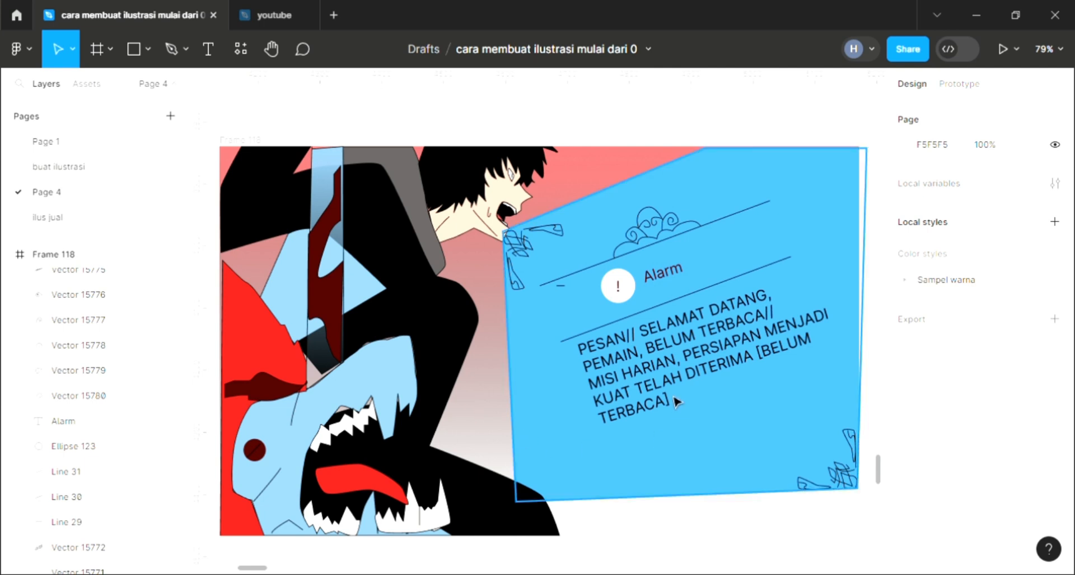
{"action": "left_click", "coordinate": [667, 376]}
{"action": "double_click", "coordinate": [610, 346]}
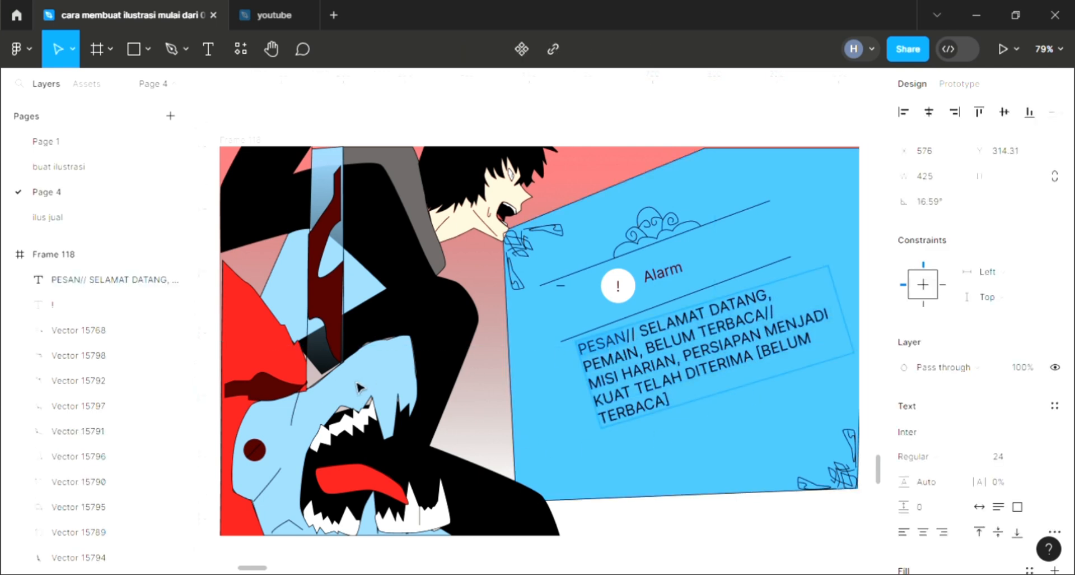
{"action": "key", "text": "BackSpace"}
{"action": "key", "text": "ctrl+z"}
Select the whole message text block beneath the Alarm heading, with the colour swatches beside the frame in view
{"action": "key", "text": "Escape"}
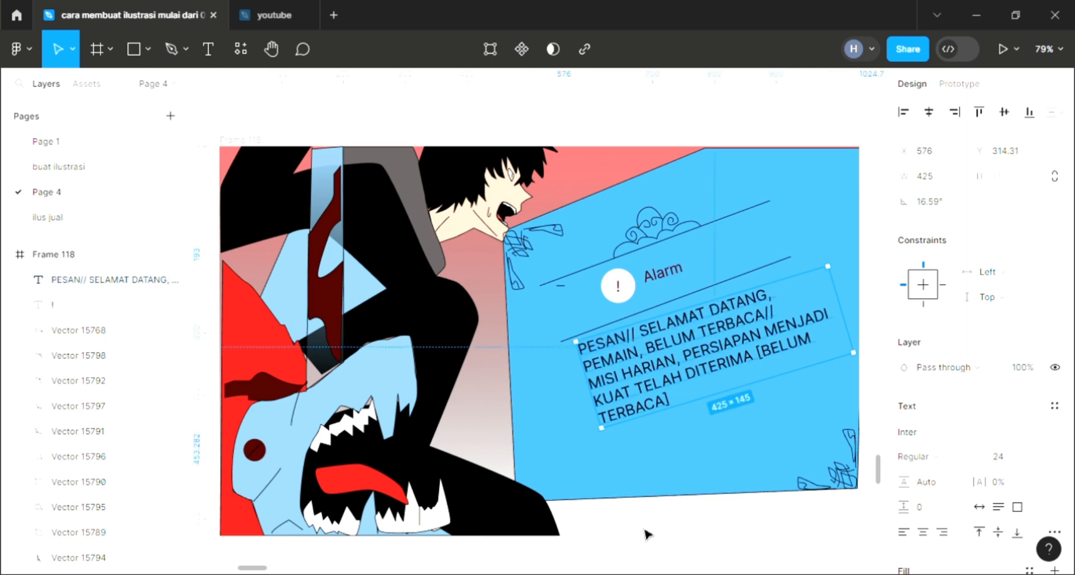
{"action": "scroll", "coordinate": [645, 529], "scroll_direction": "left", "scroll_amount": 2}
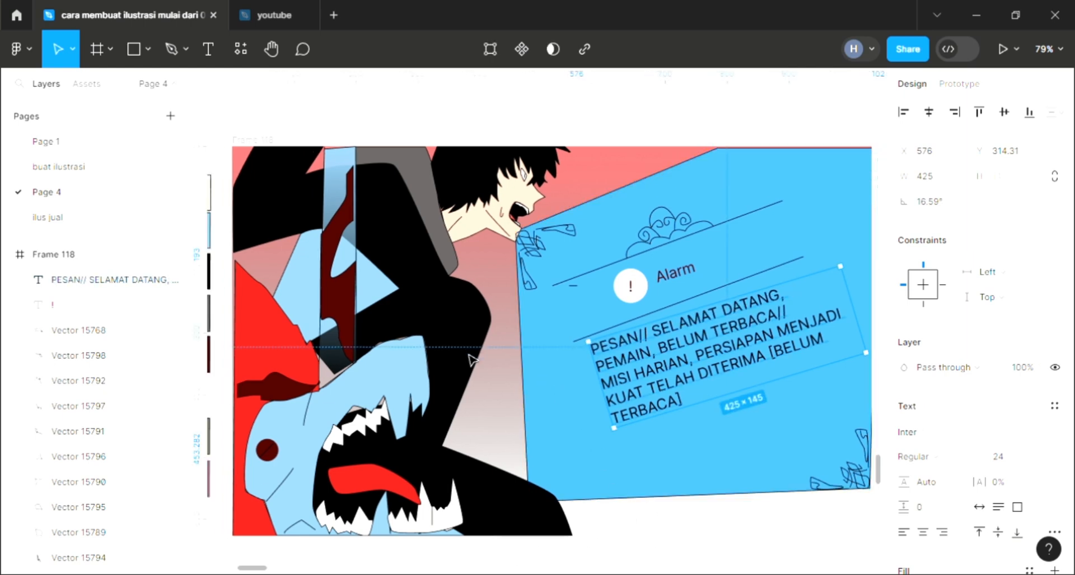